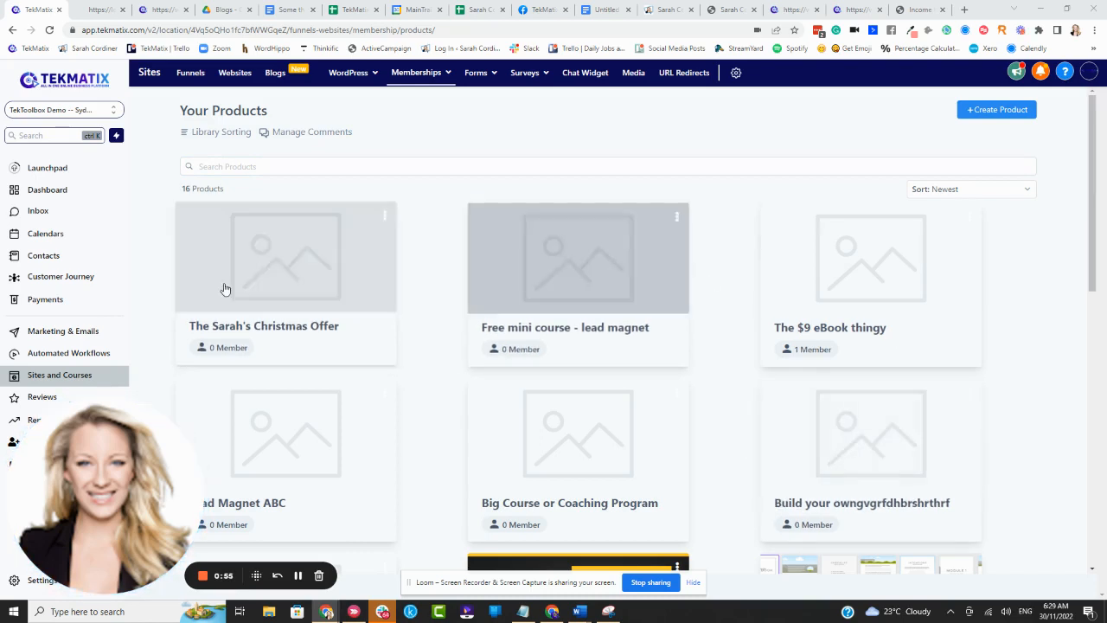
mouse_move(414, 76)
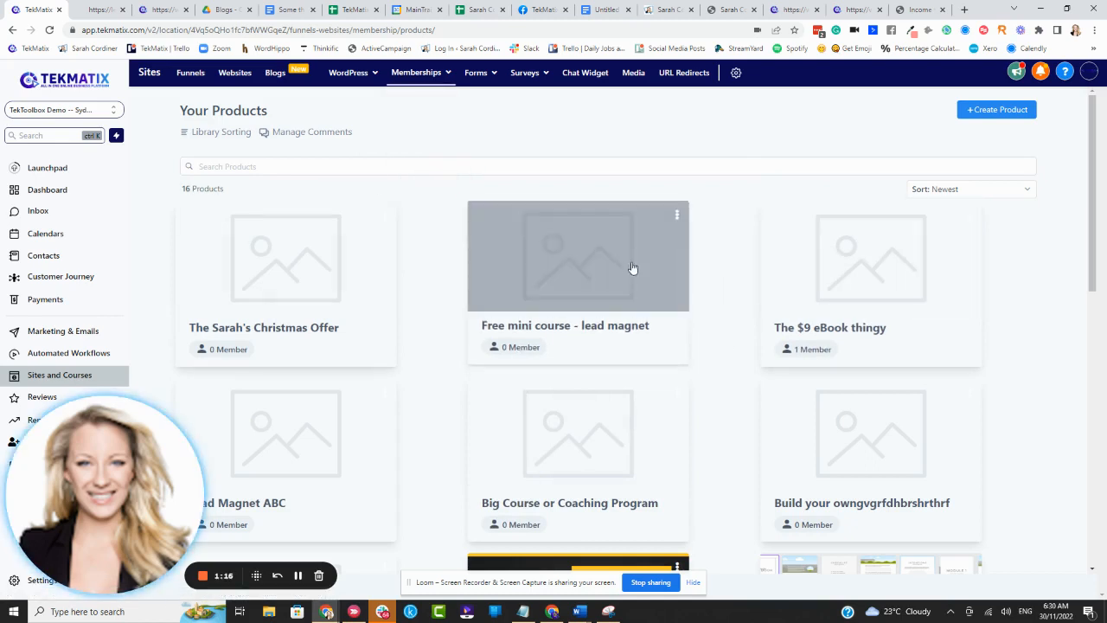
scroll(664, 249, "down", 2)
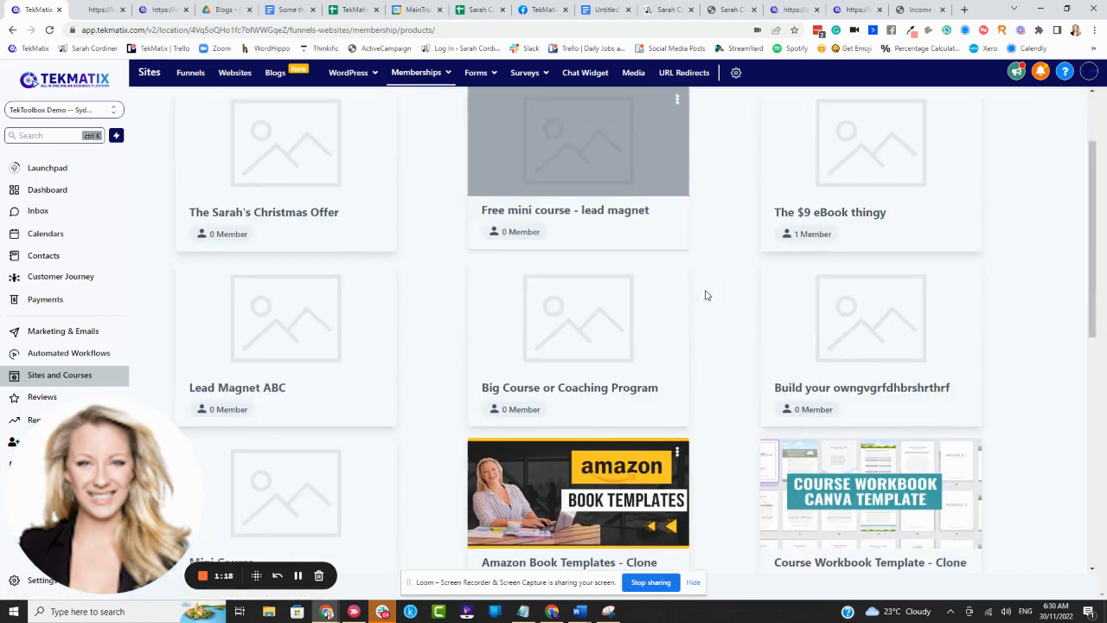
scroll(719, 317, "down", 2)
scroll(689, 291, "down", 3)
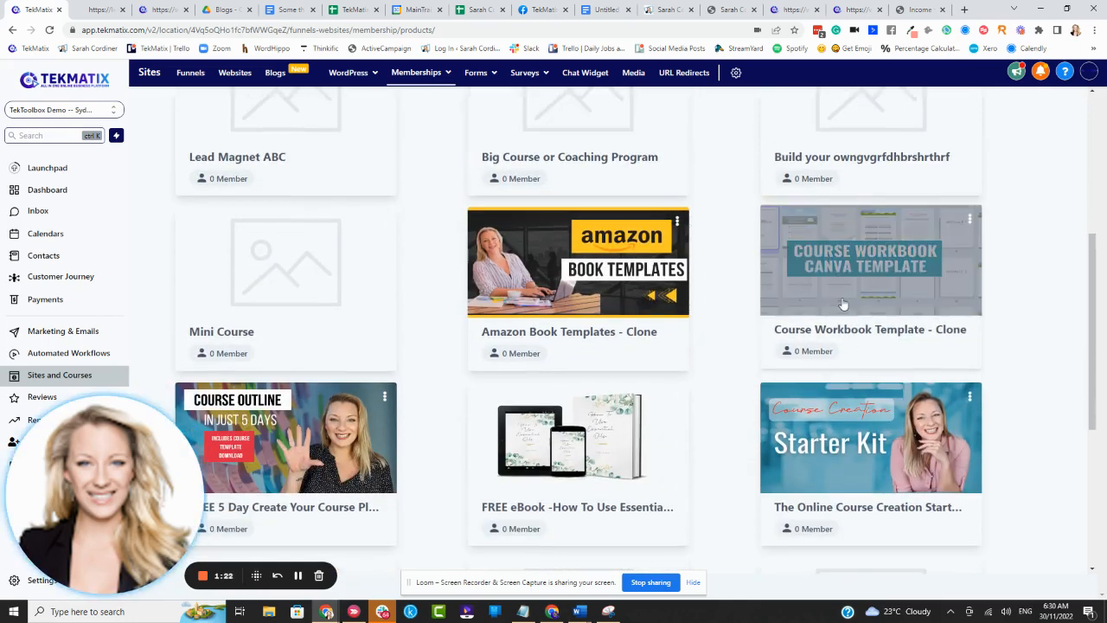
scroll(805, 251, "up", 5)
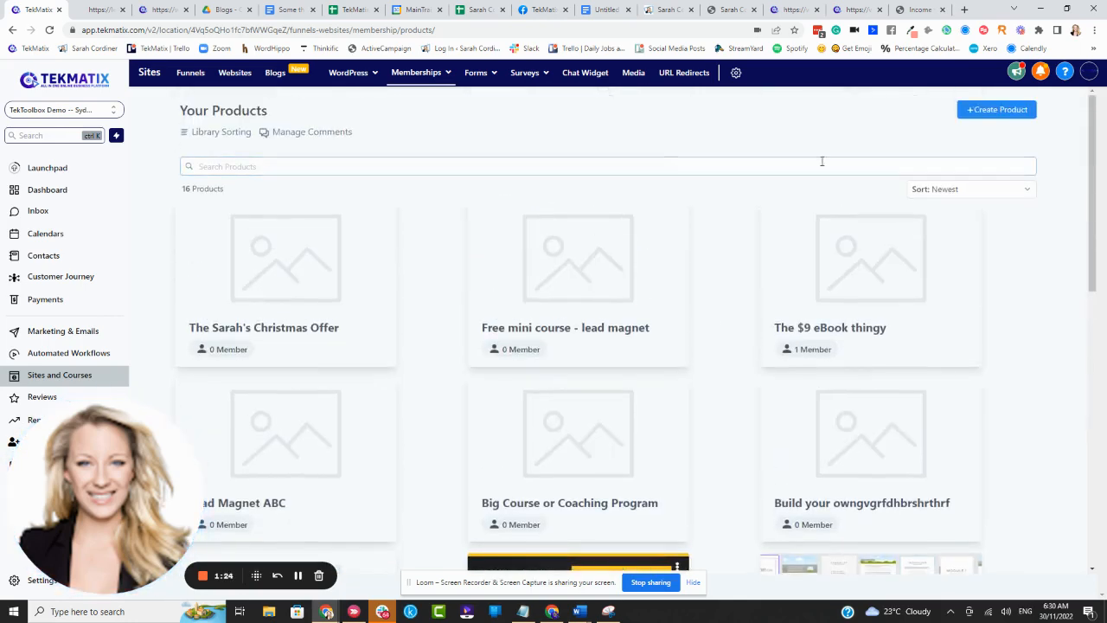
- Create a membership product from the Build your own template, named "How to make a cup of tea eBook"
left_click(985, 110)
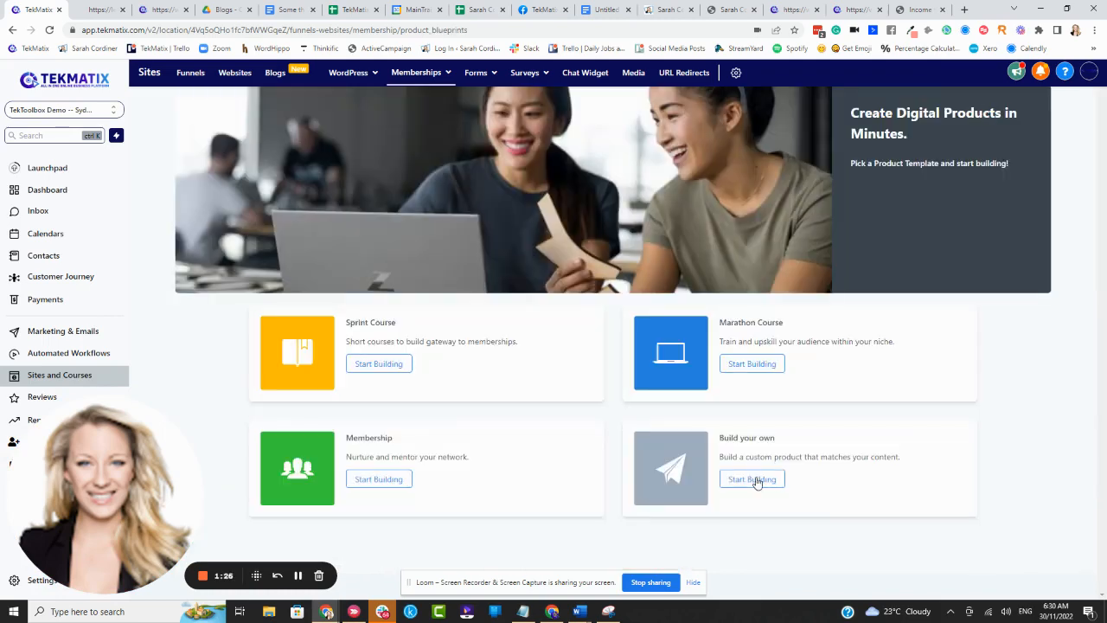
left_click(753, 479)
left_click_drag(556, 208, 451, 210)
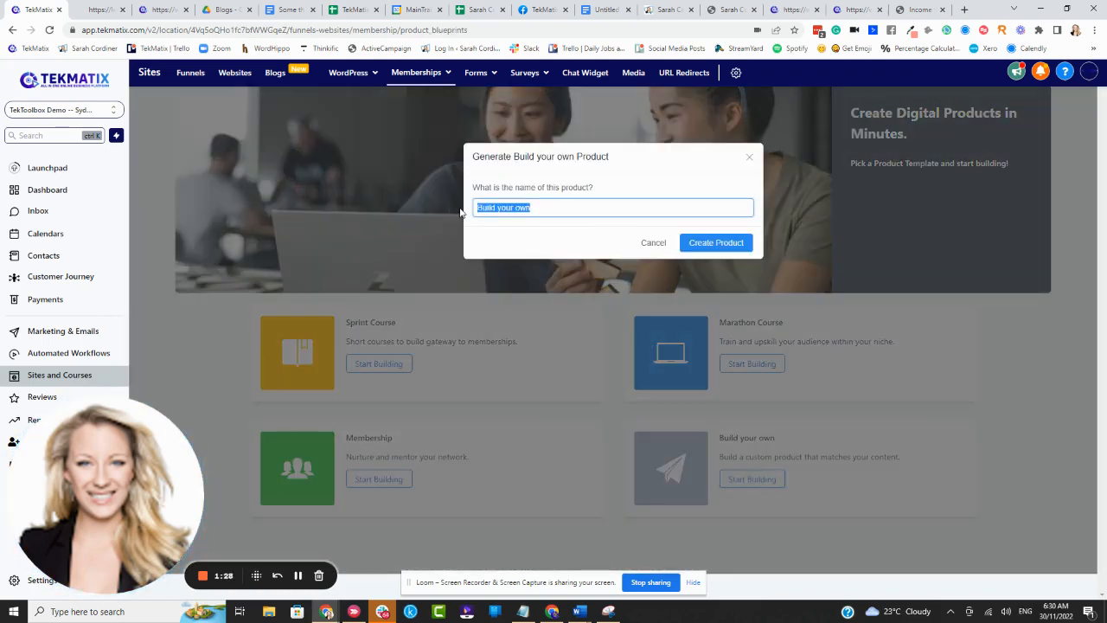
key("BackSpace")
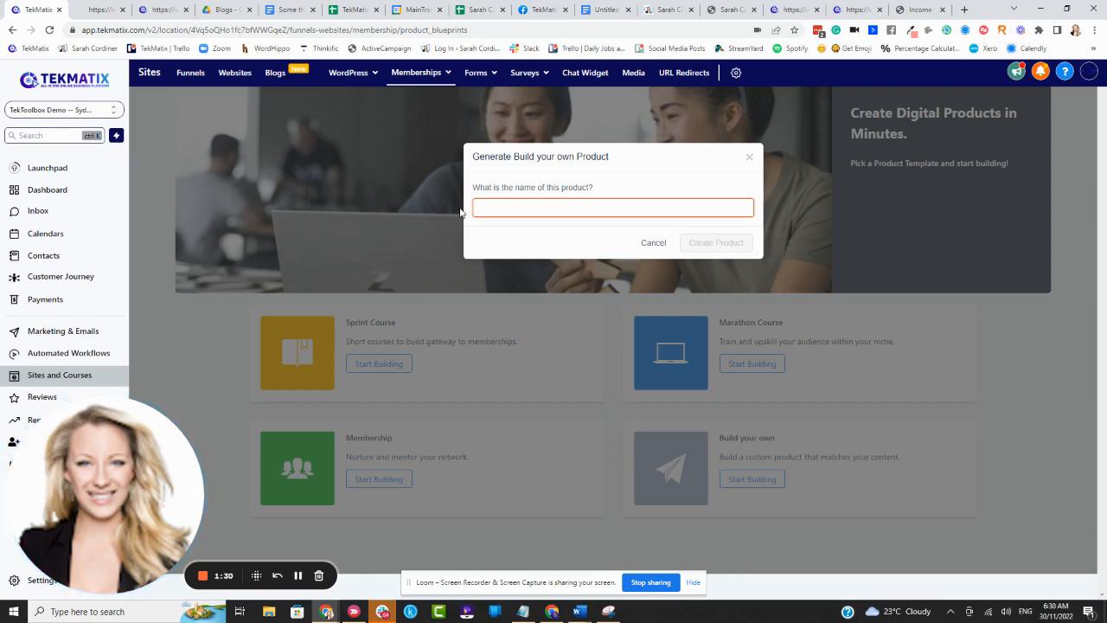
type("Demo prod")
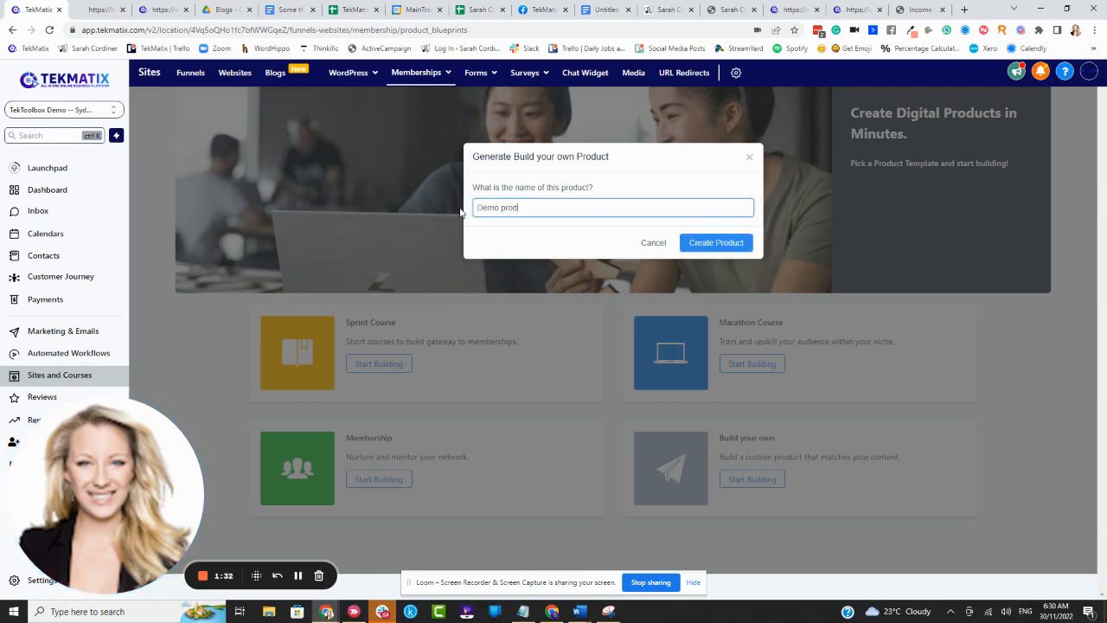
type("u")
key("BackSpace")
key("BackSpace")
key("BackSpace")
key("BackSpace")
key("BackSpace")
key("BackSpace")
key("BackSpace")
key("BackSpace")
key("BackSpace")
key("BackSpace")
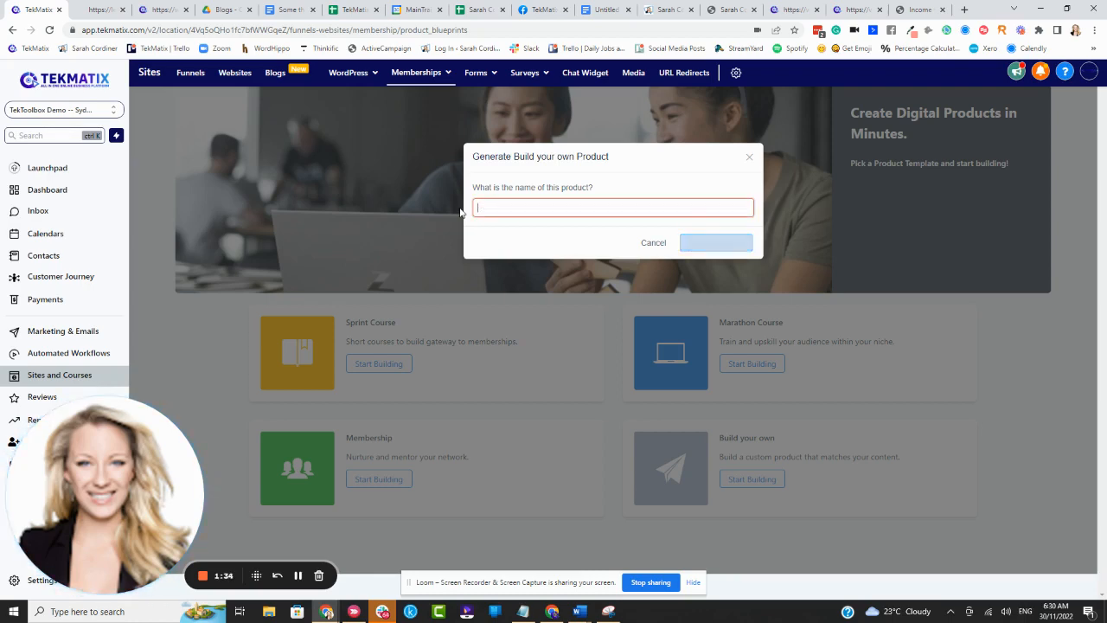
type("How to make a cup of tea eBook")
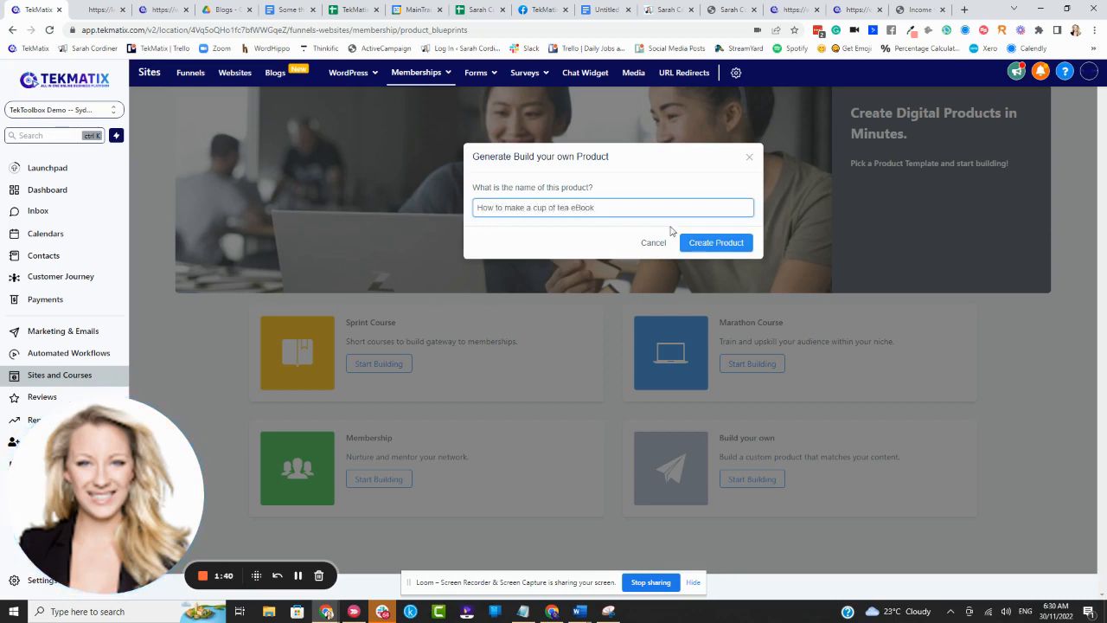
left_click(712, 241)
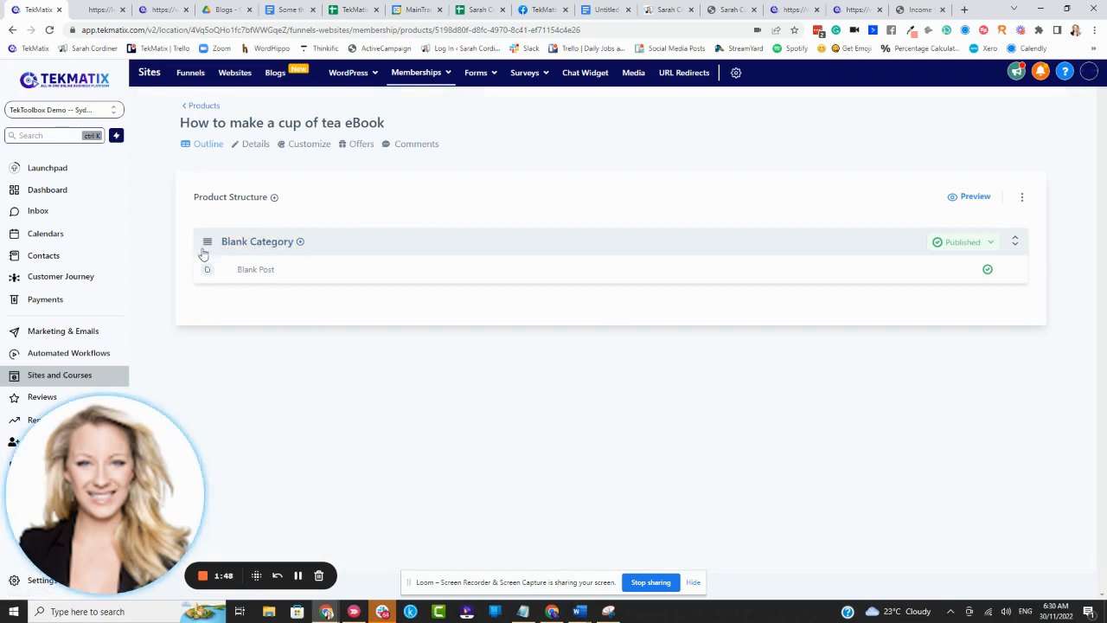
- Start a new membership offer titled "How to make a cup of tea ebook"
mouse_move(247, 275)
left_click(300, 242)
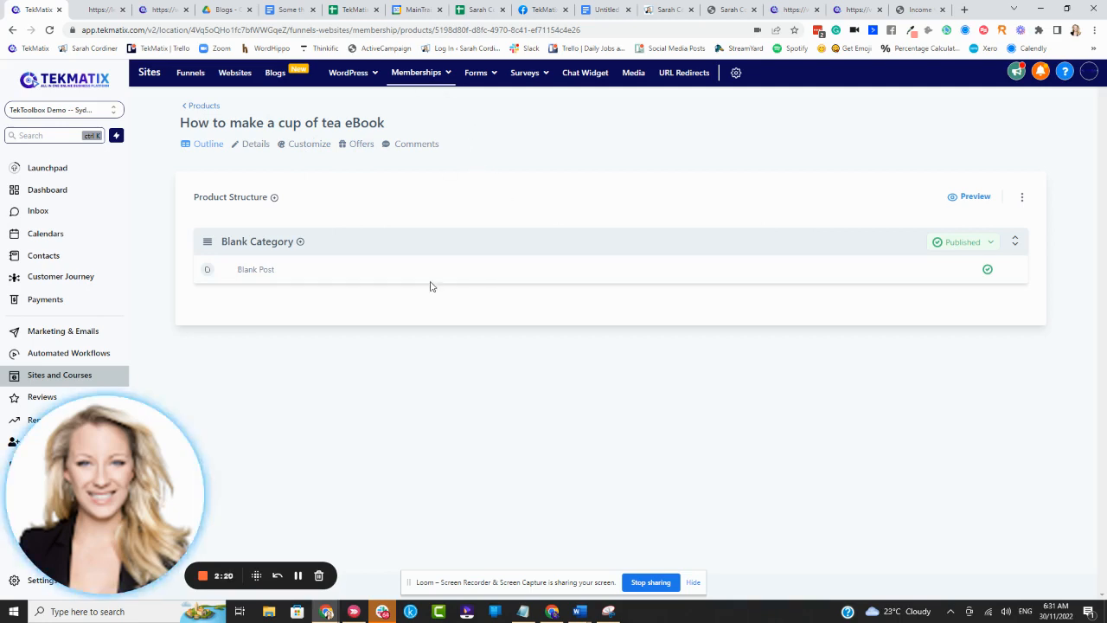
mouse_move(441, 78)
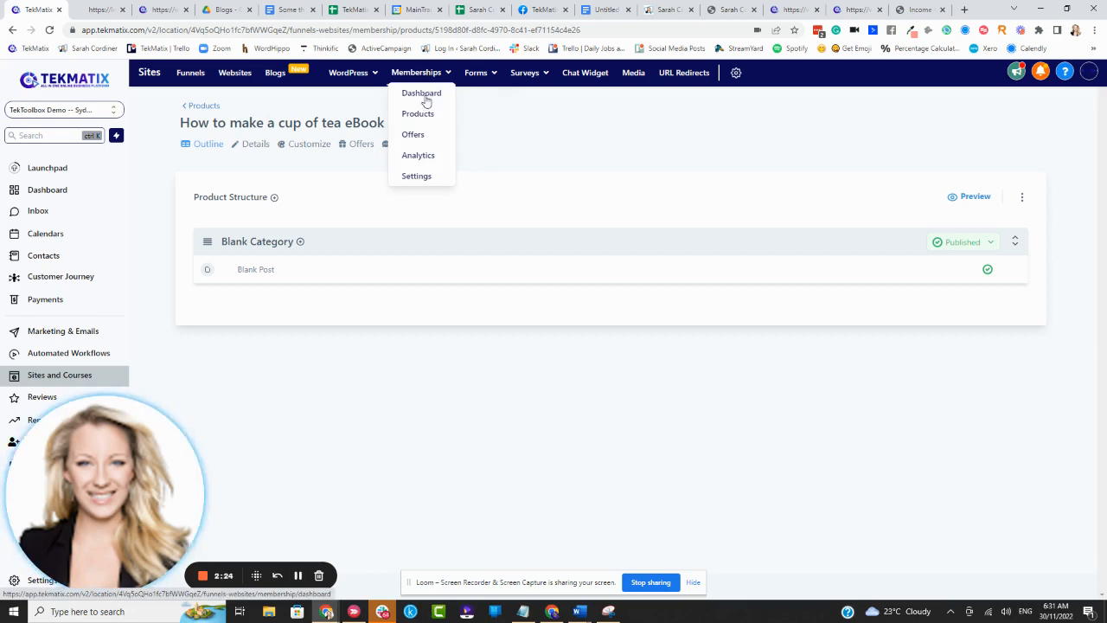
left_click(413, 136)
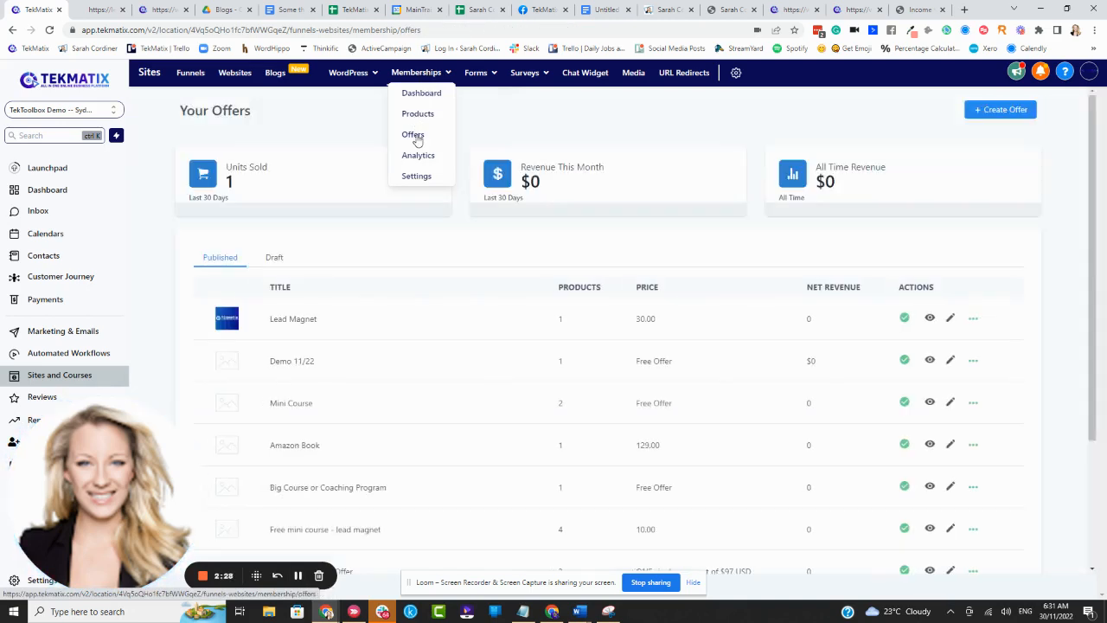
left_click(1007, 111)
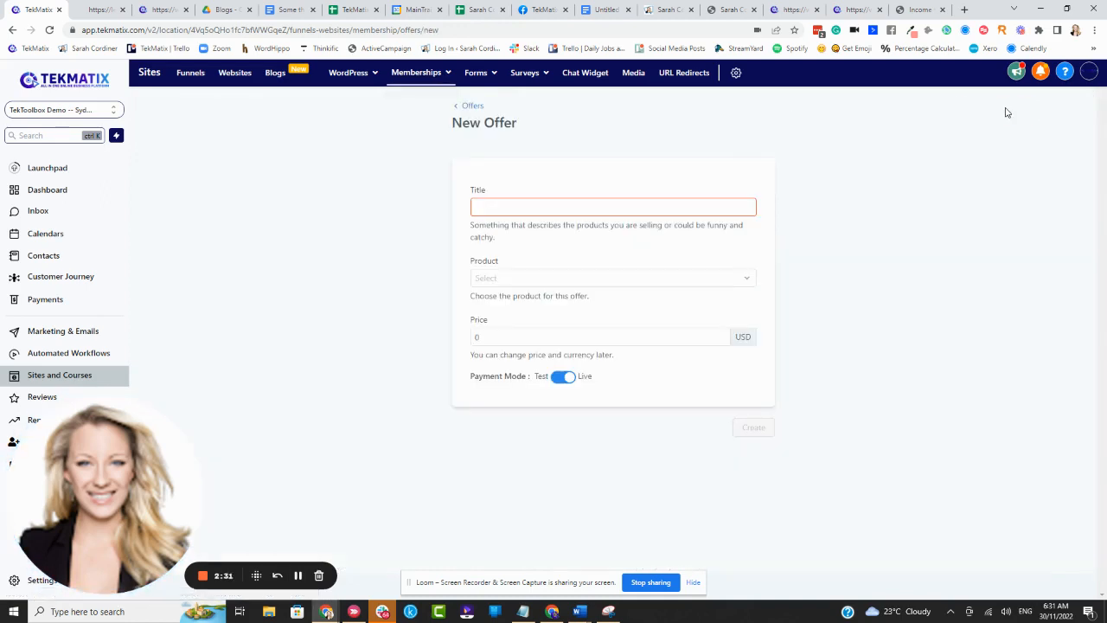
left_click(594, 207)
type("How to make a cup of tea ebook")
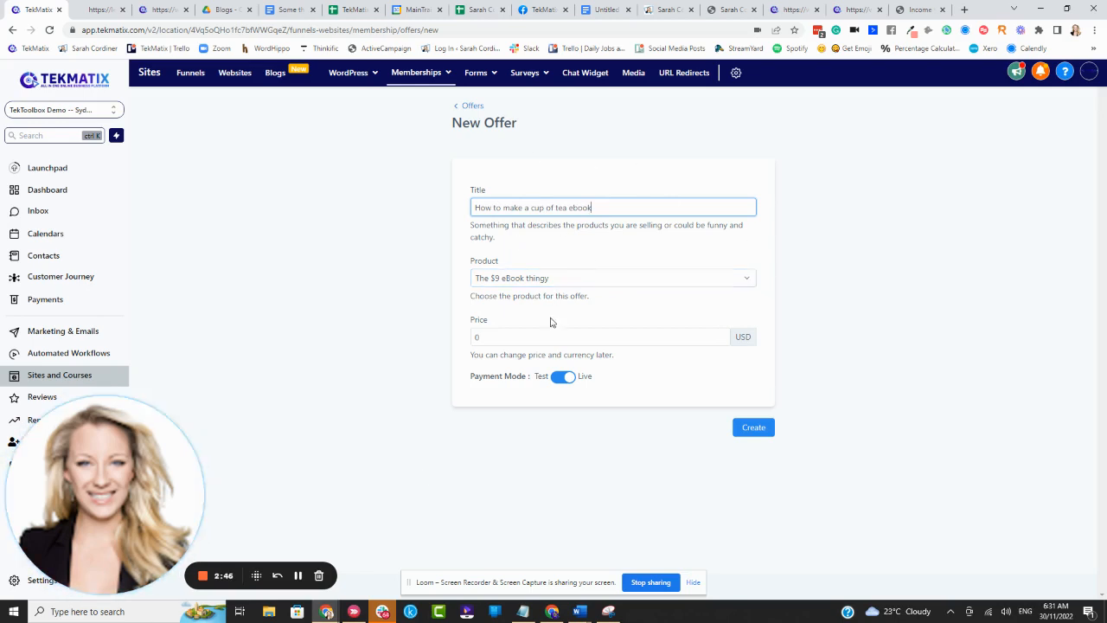
- Assign the "How to make a cup of tea eBook" product to the offer and set its price to 7 USD
left_click(570, 278)
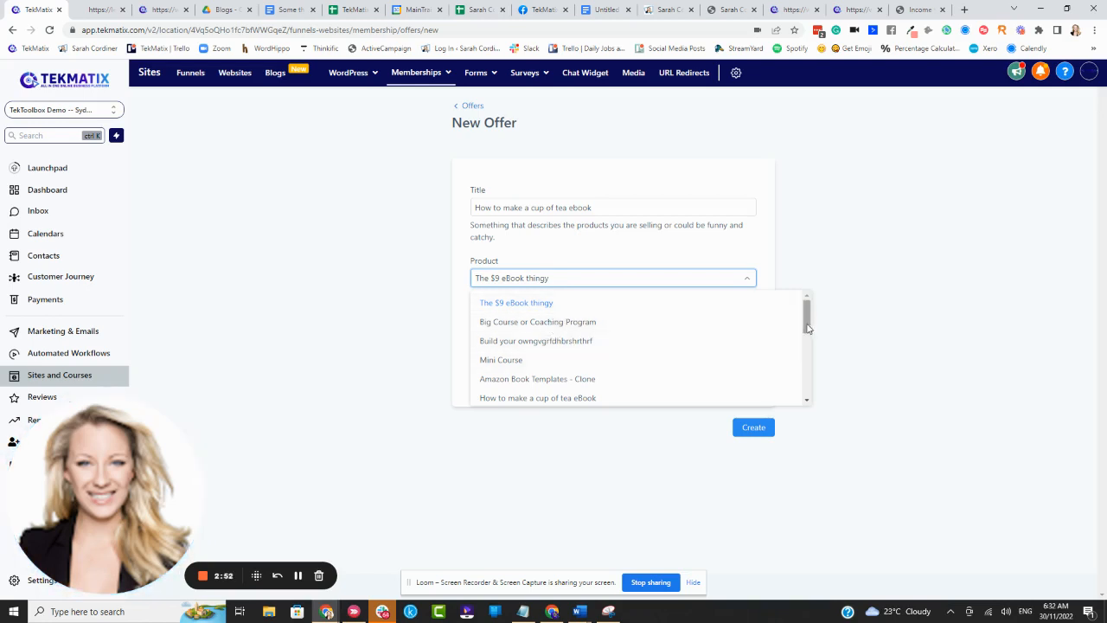
left_click_drag(808, 327, 809, 338)
left_click(571, 353)
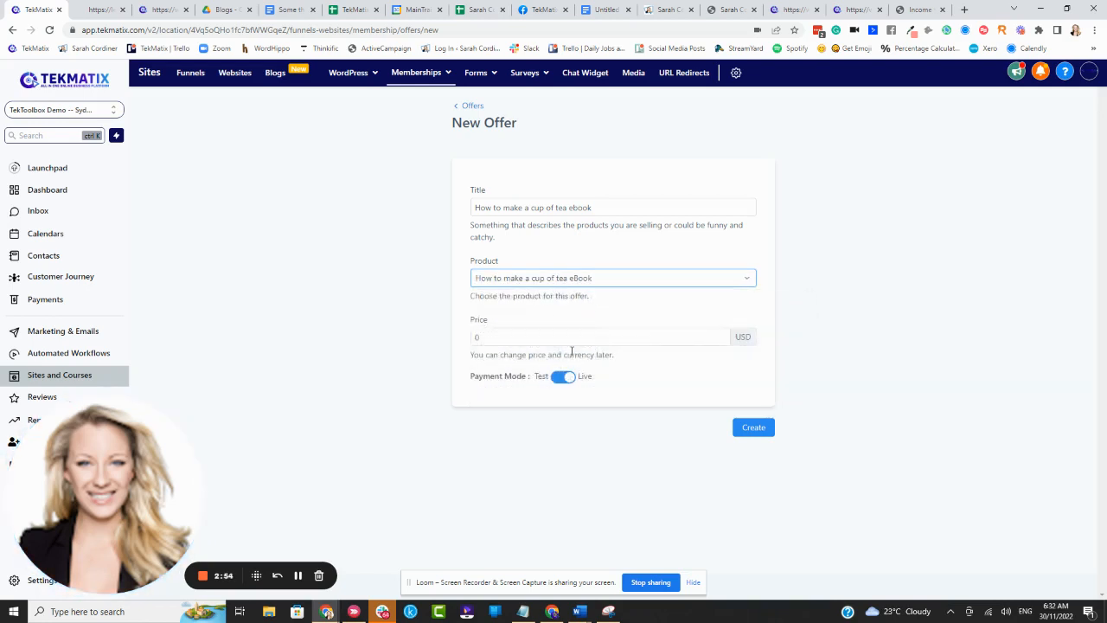
left_click(527, 337)
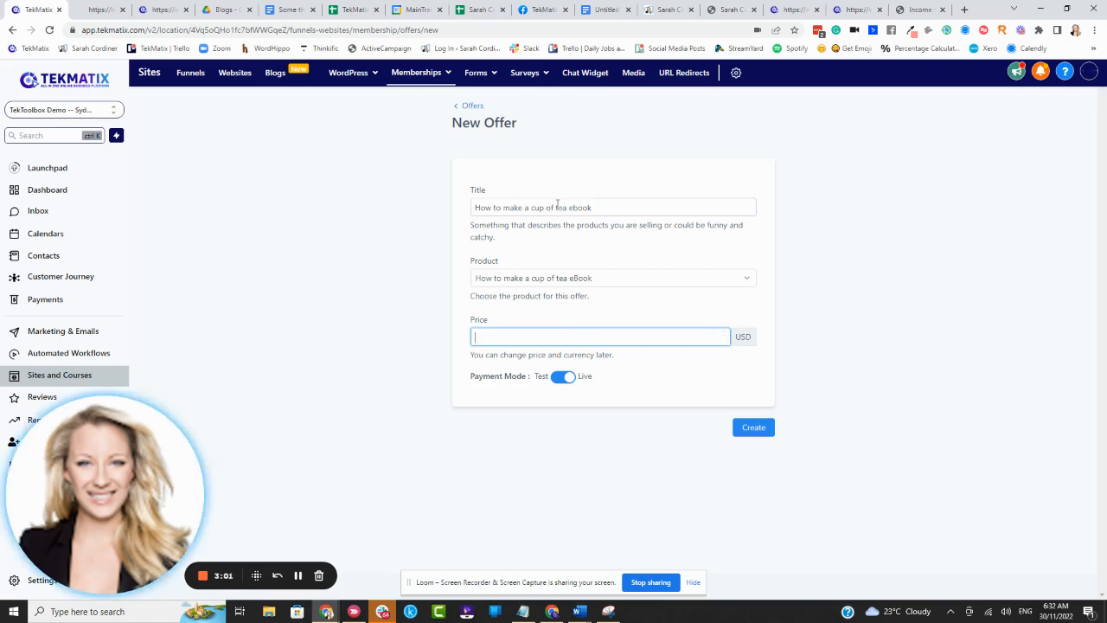
left_click_drag(593, 208, 445, 225)
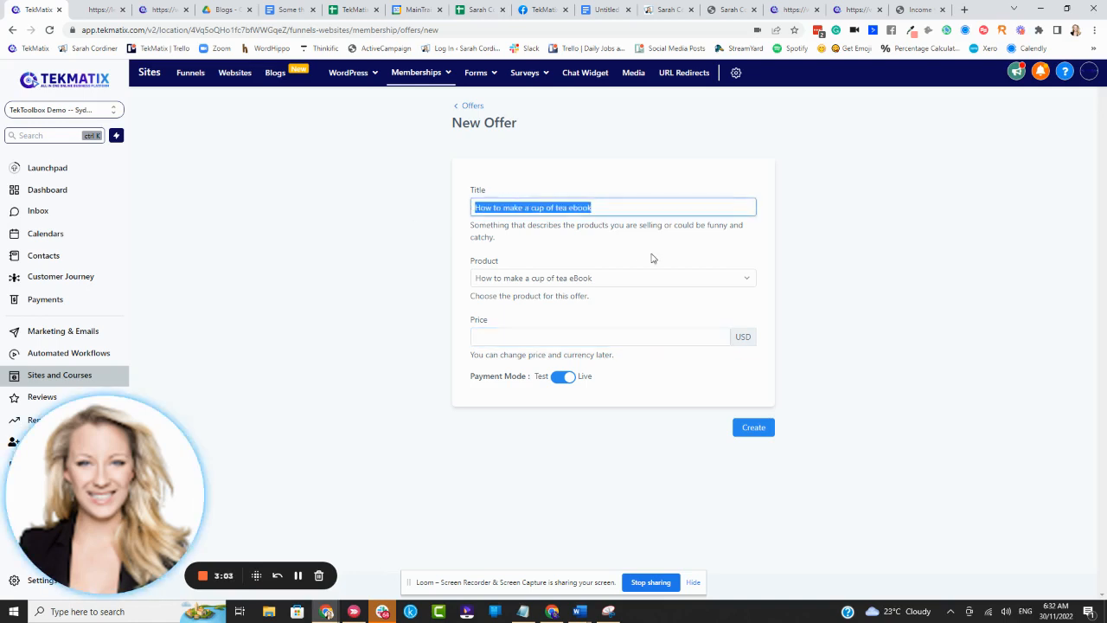
left_click(596, 262)
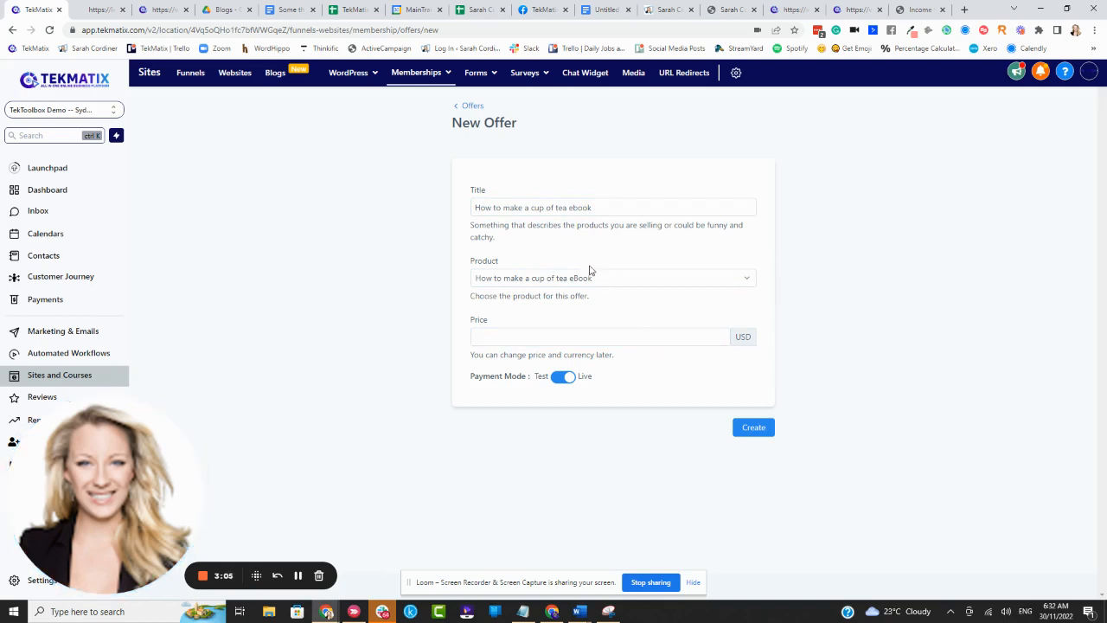
left_click(542, 334)
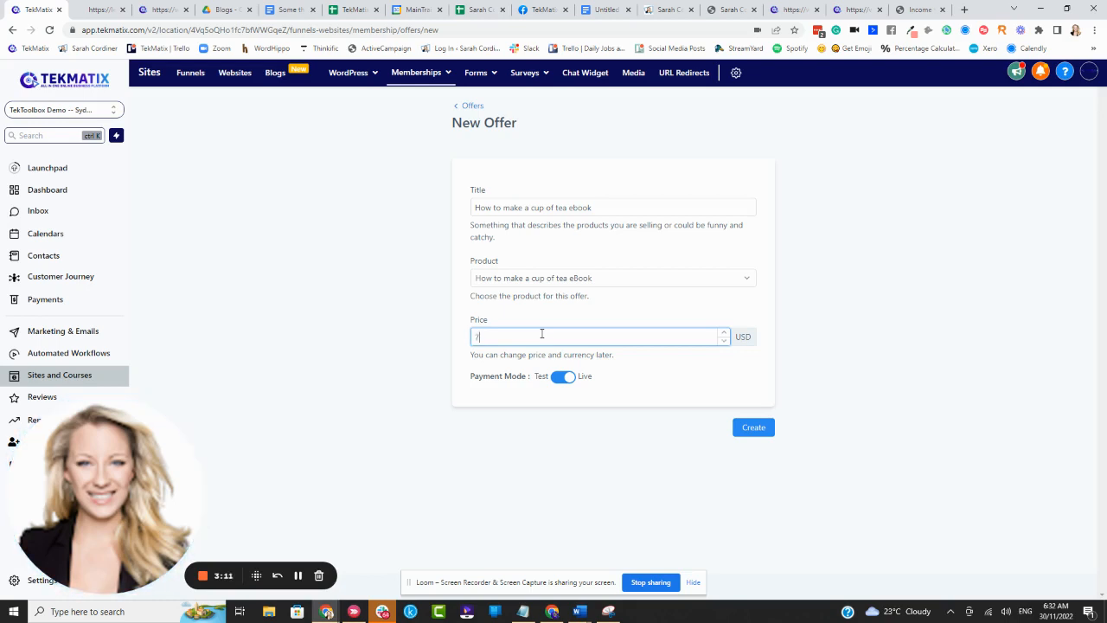
left_click(674, 321)
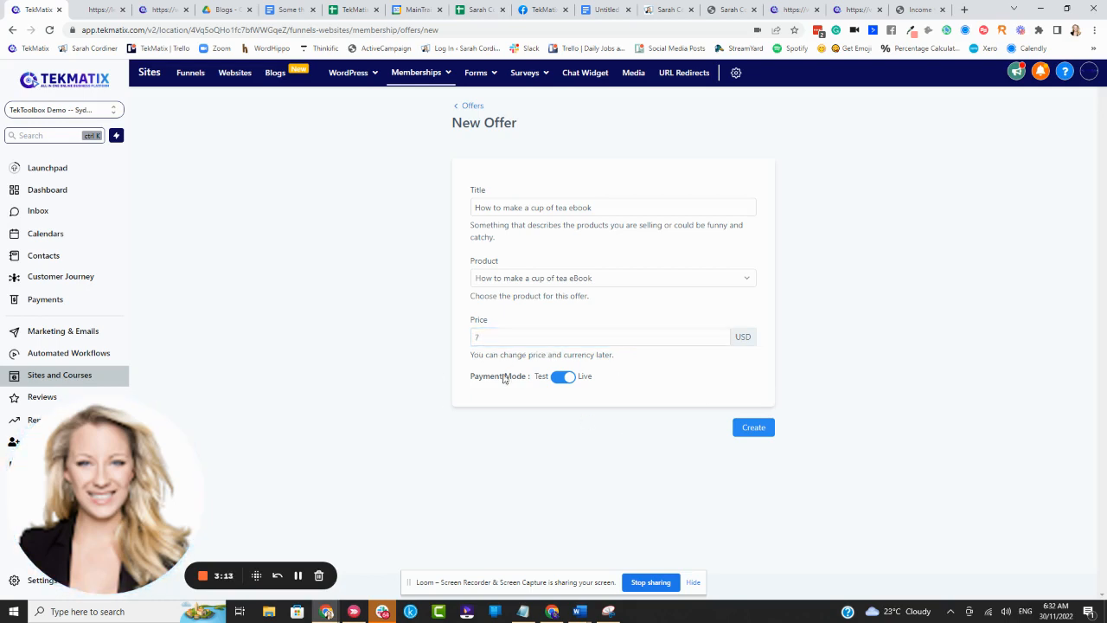
- Set the offer's payment mode to Live and create the offer
left_click(566, 382)
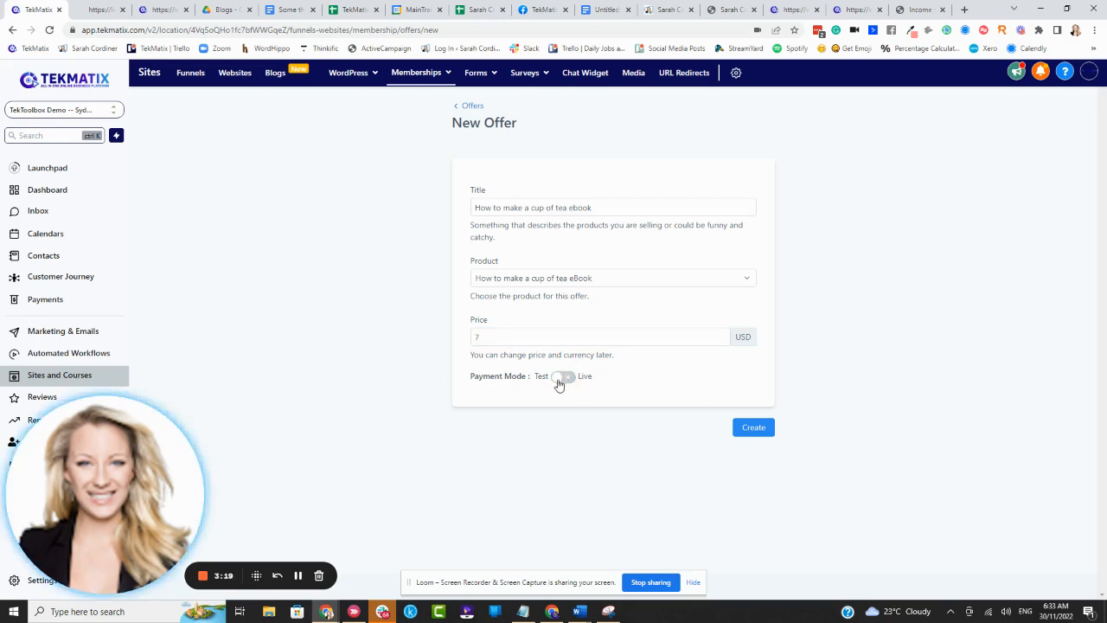
left_click(564, 382)
left_click(770, 425)
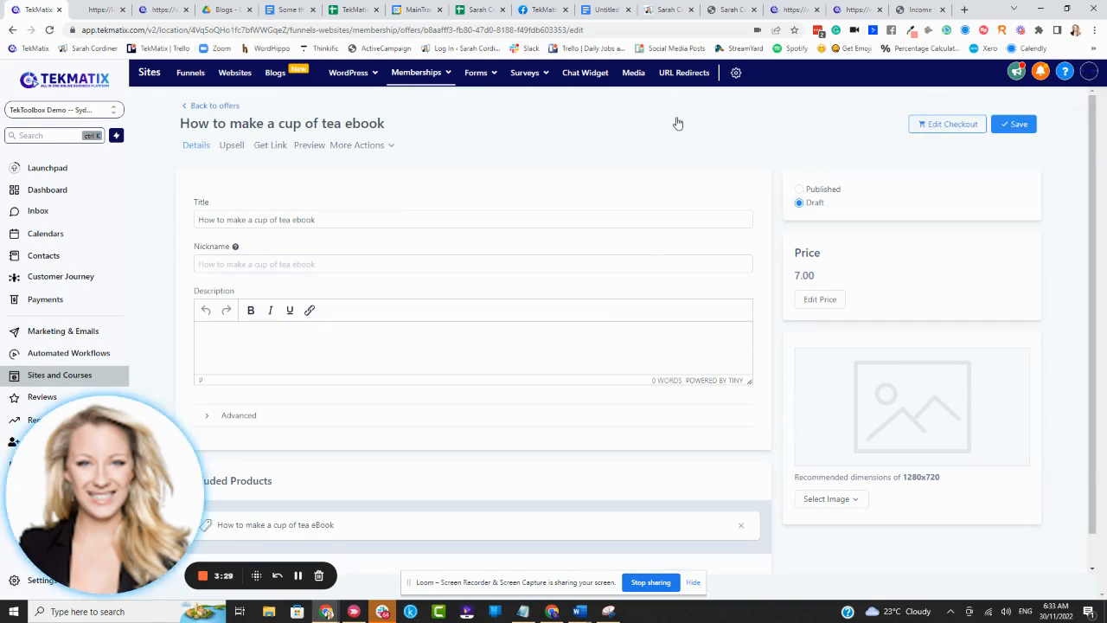
- Open the Black Friday sales page and follow its Course Creators Success Bundle link to examine the checkout page's image, description and order form
left_click(786, 11)
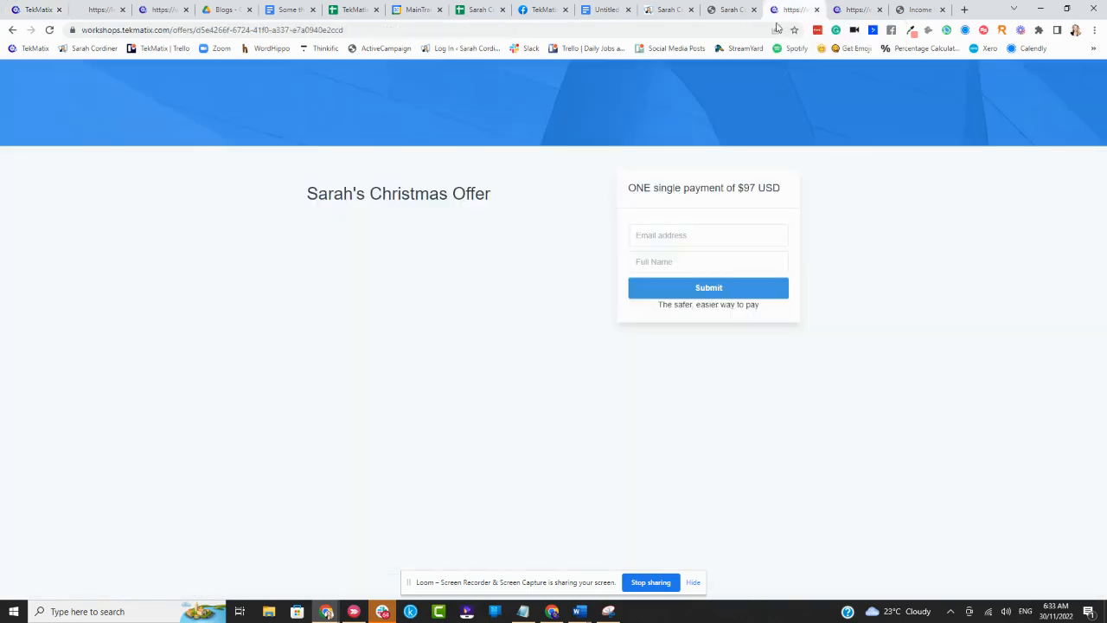
left_click(848, 10)
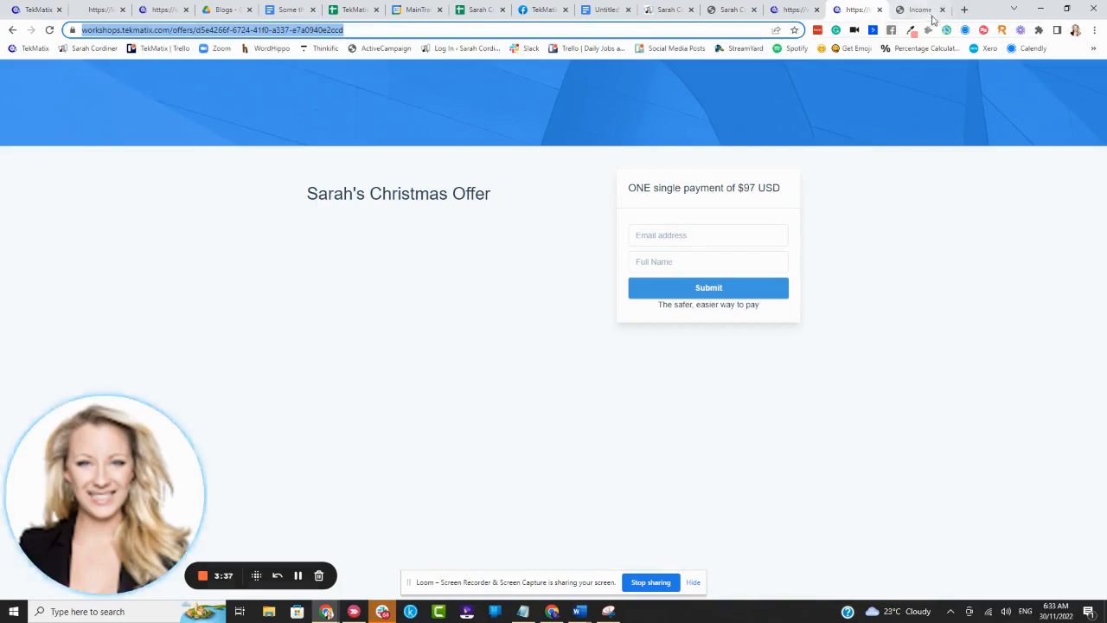
left_click(672, 10)
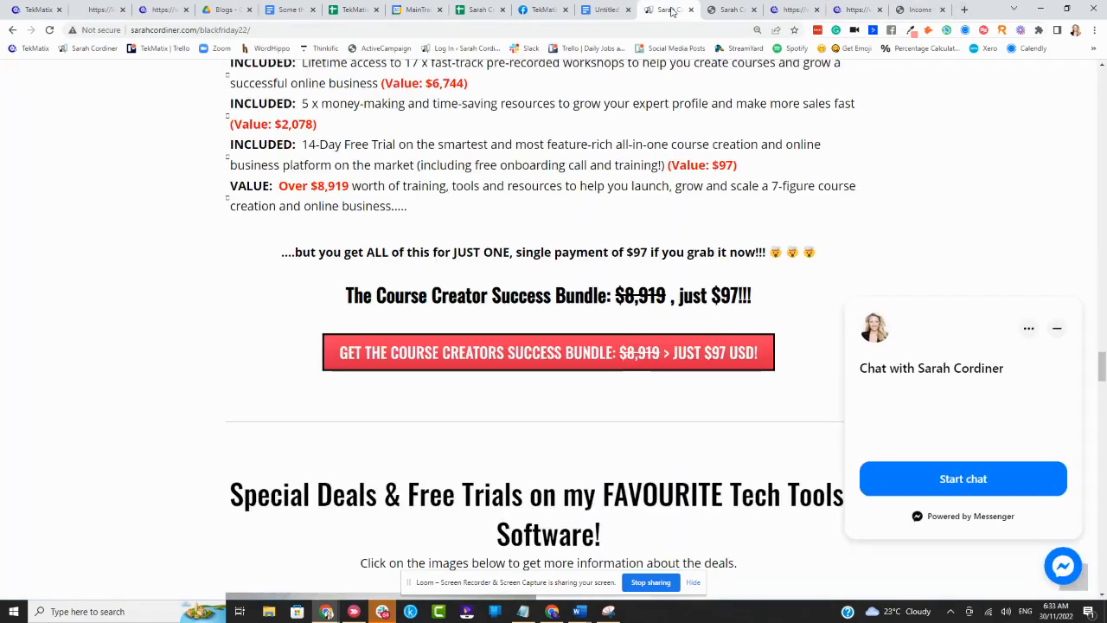
left_click_drag(1102, 312, 1100, 77)
scroll(404, 303, "down", 6)
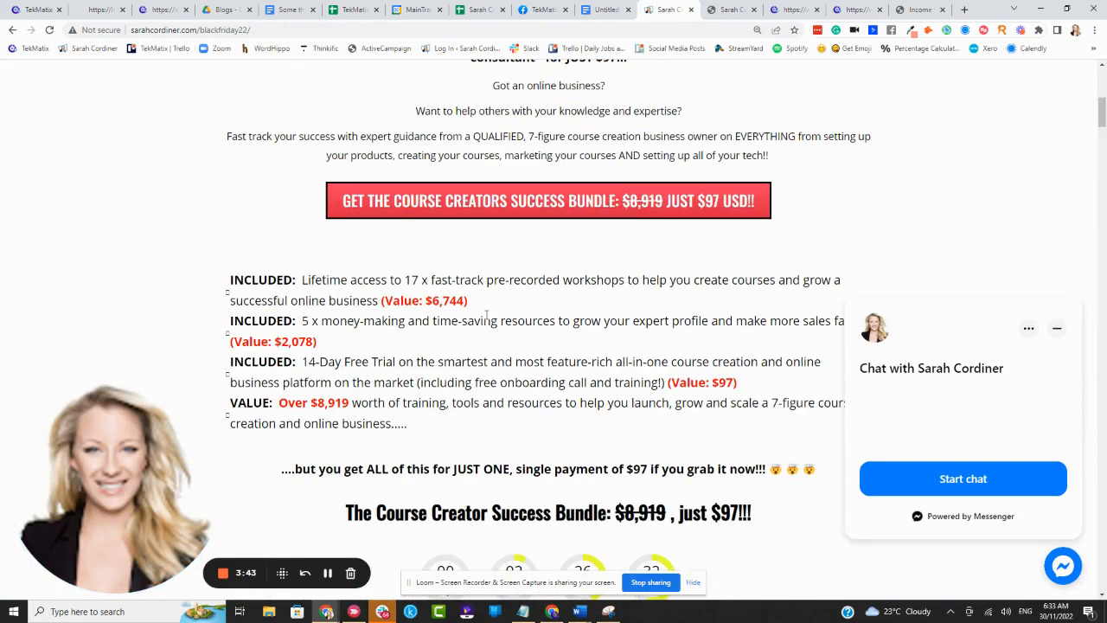
left_click(504, 203)
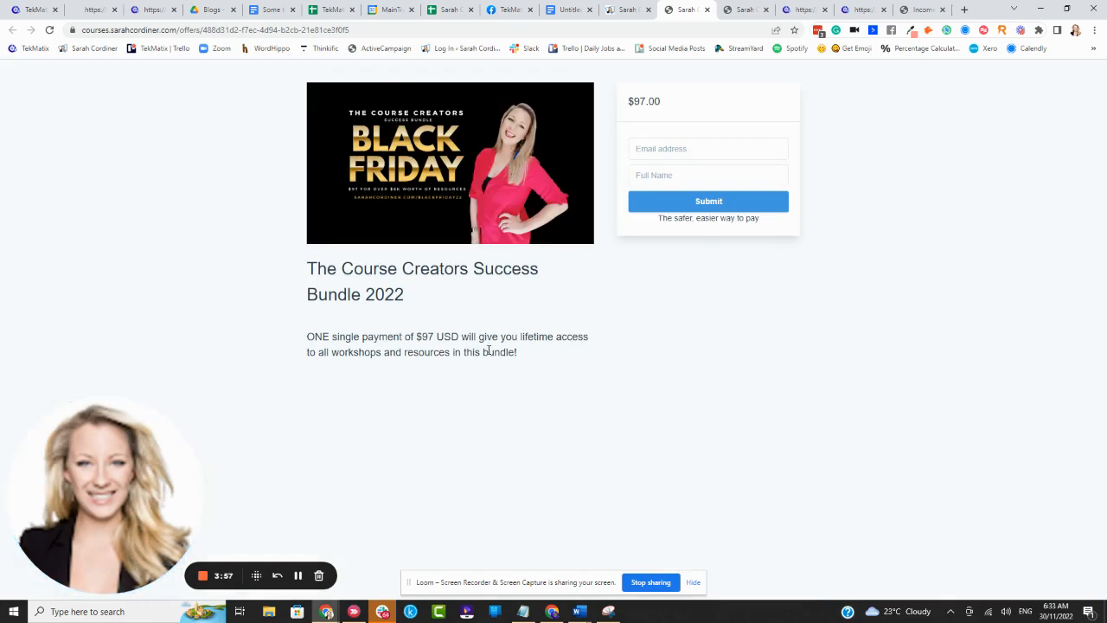
left_click_drag(522, 355, 307, 336)
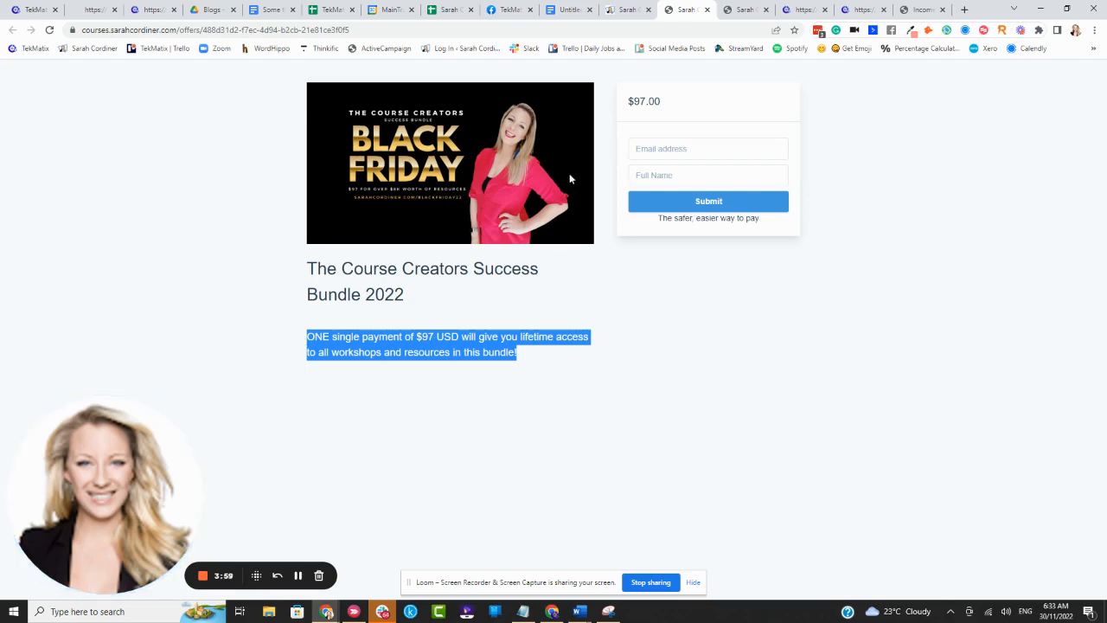
left_click(654, 344)
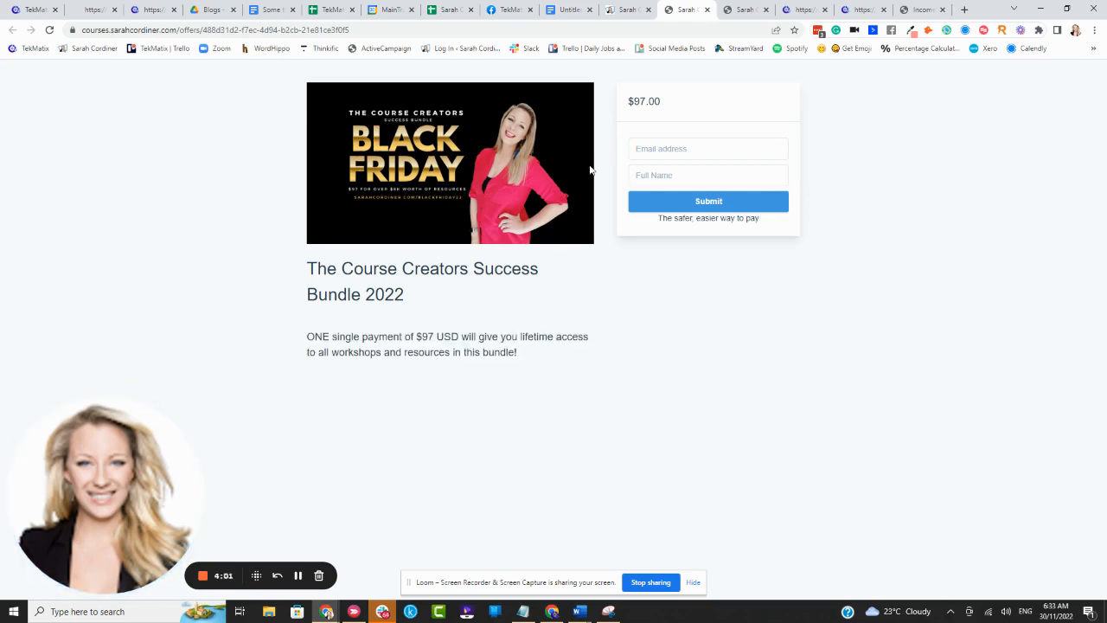
- Submit the bundle's checkout form with the buyer's email and name to view the card payment dialog, and cancel the purchase
left_click(689, 149)
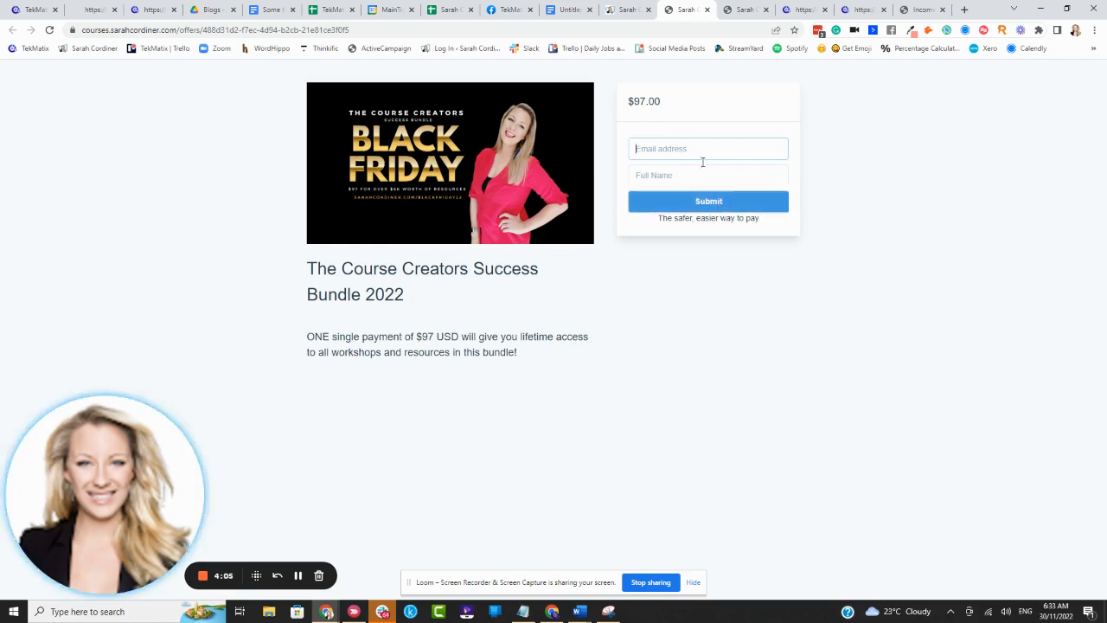
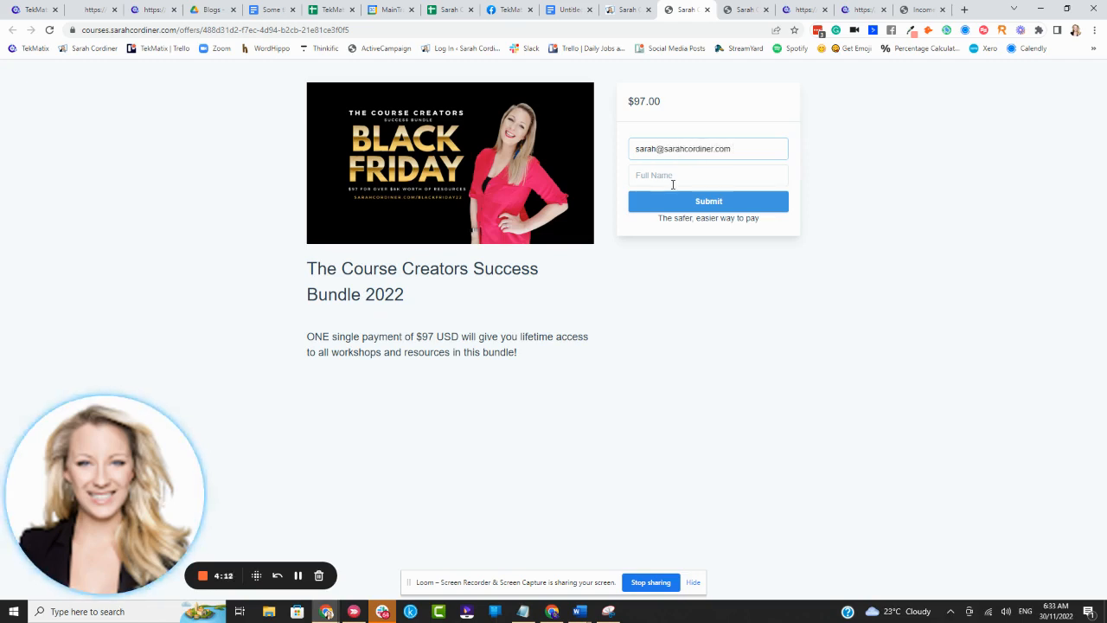
left_click(673, 183)
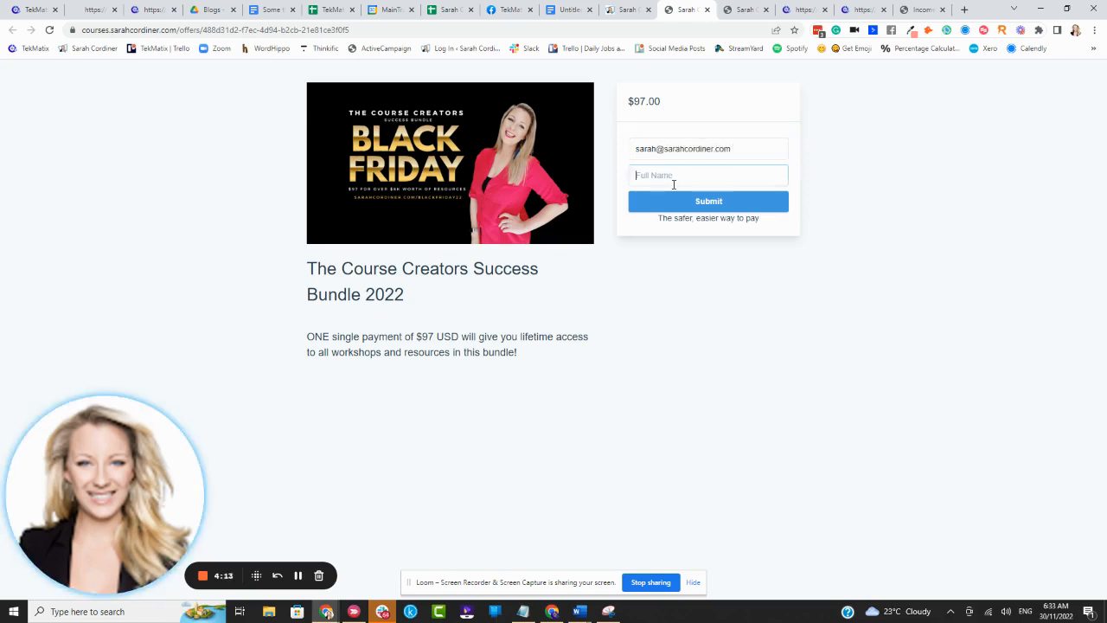
type("Sarah")
left_click(692, 202)
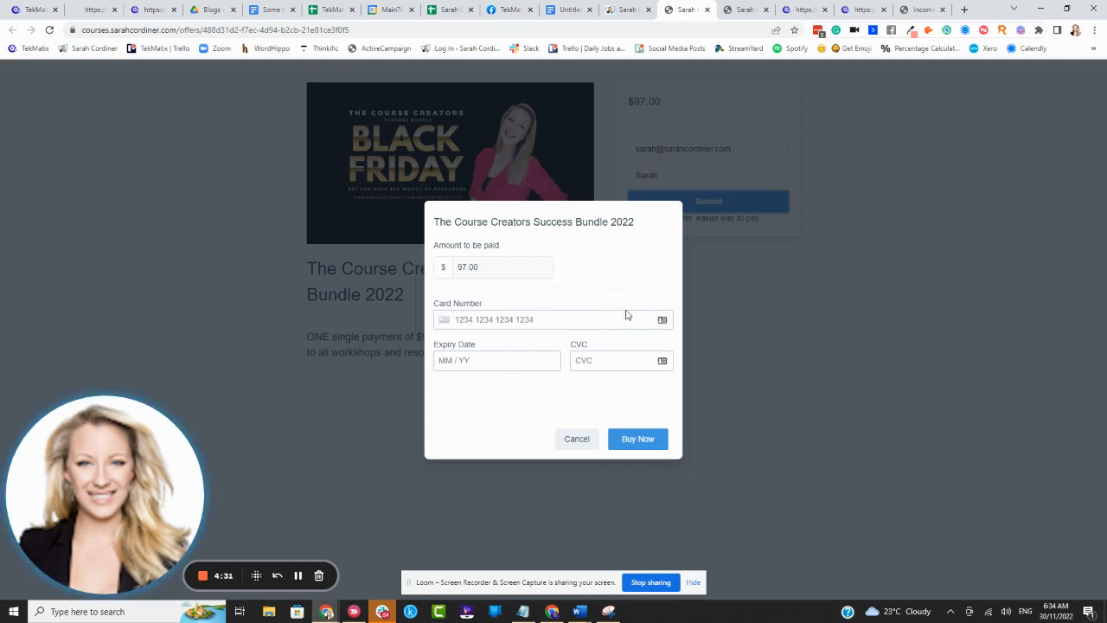
left_click(577, 438)
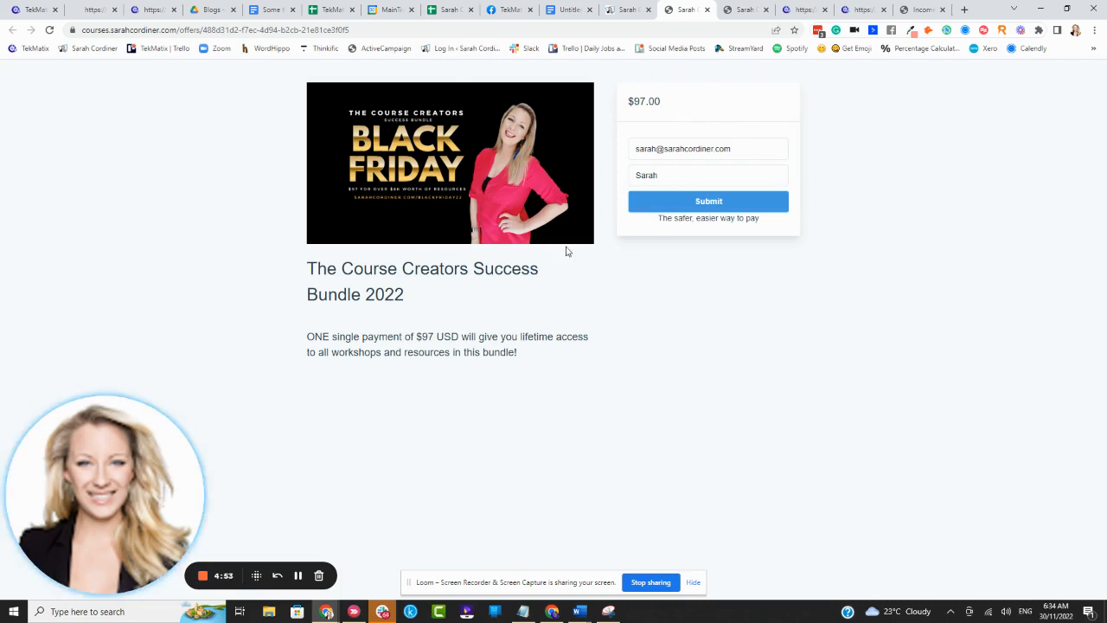
- Compare the Christmas offer's checkout page with the Black Friday sales page, the tea ebook offer and the bundle's checkout page
left_click(867, 9)
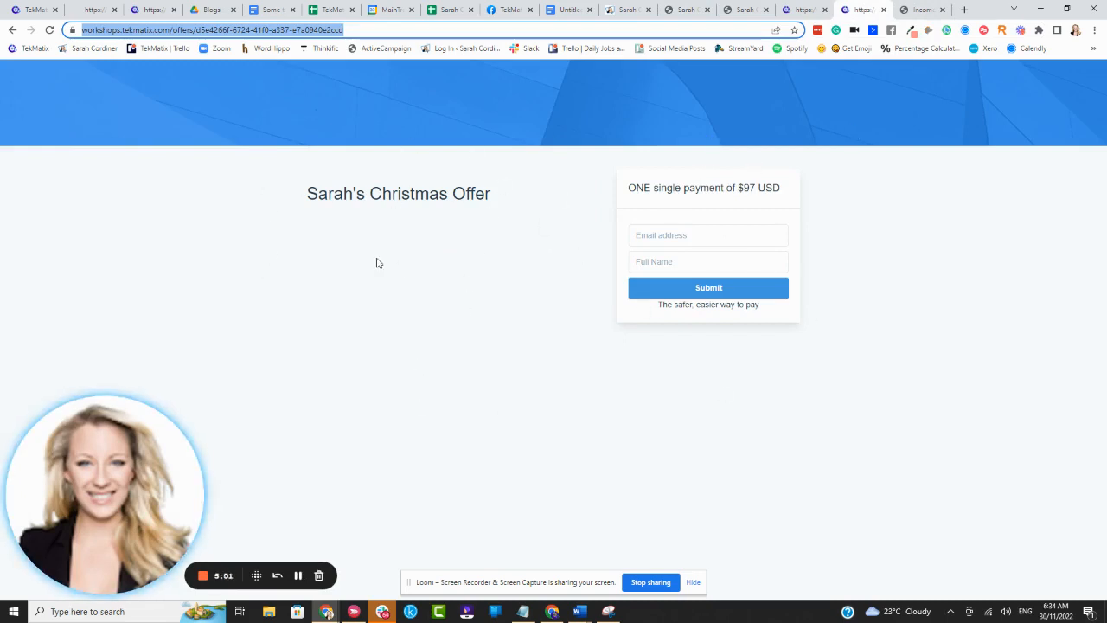
left_click(613, 10)
scroll(473, 121, "up", 5)
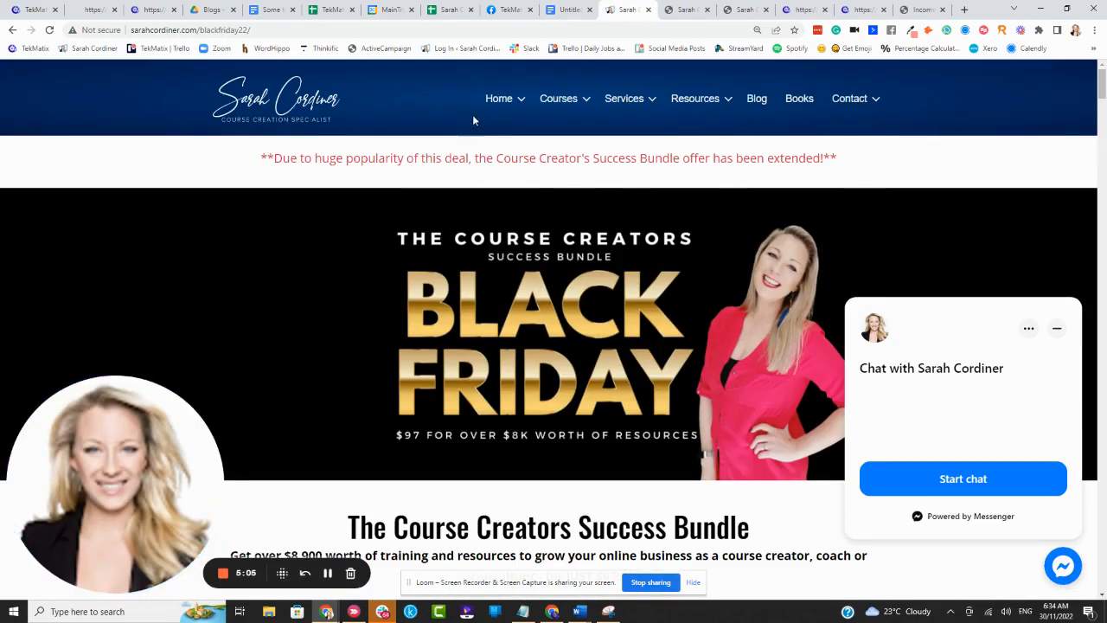
left_click(28, 10)
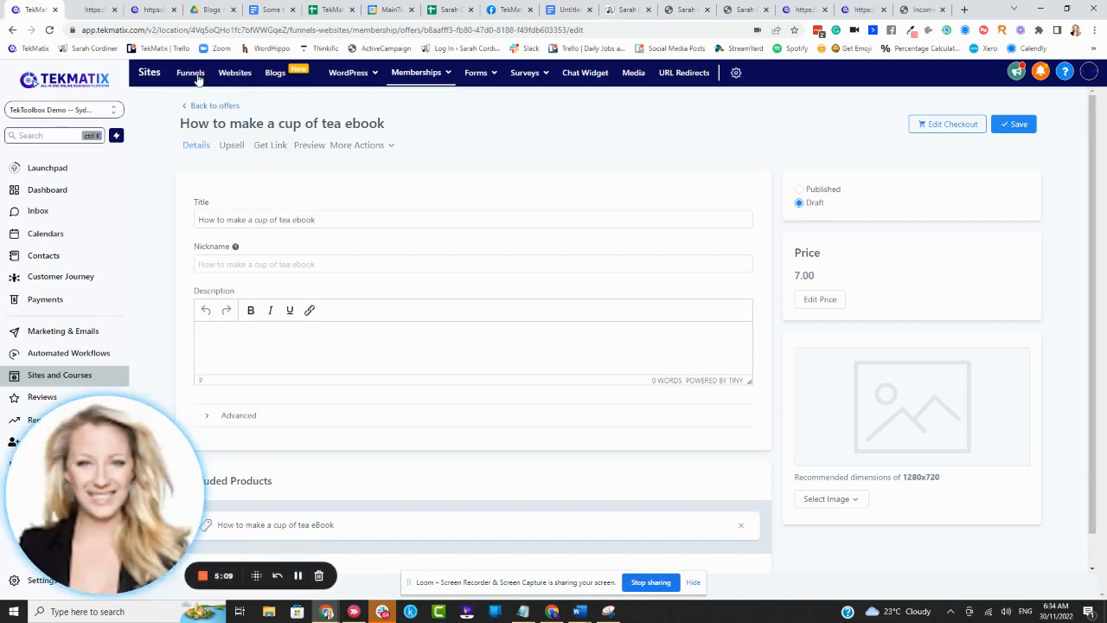
left_click(630, 11)
scroll(580, 259, "down", 5)
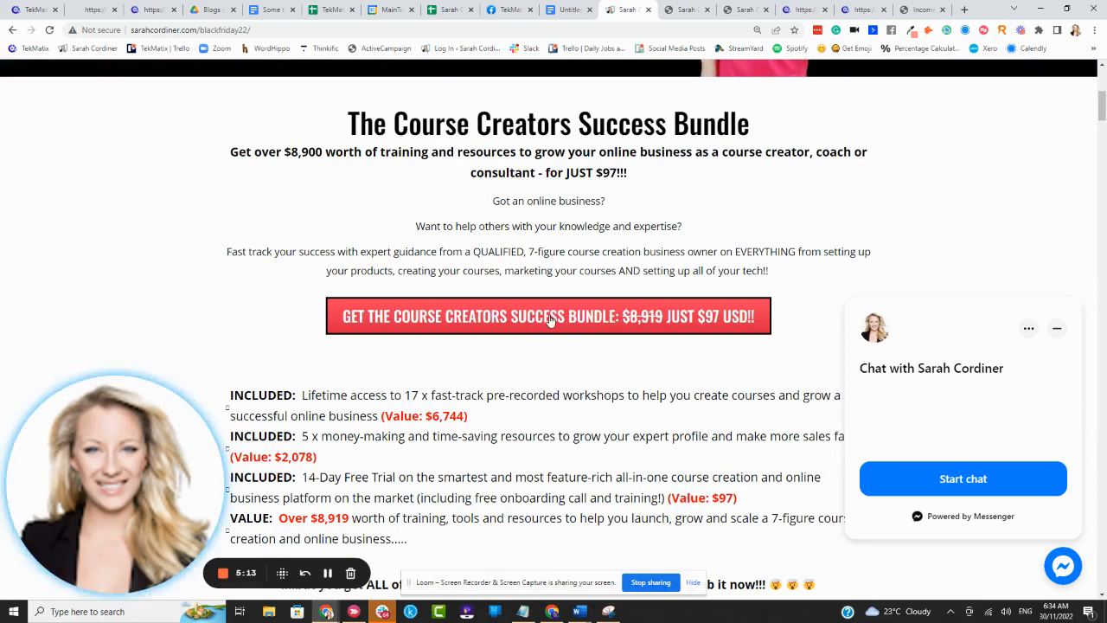
left_click(741, 11)
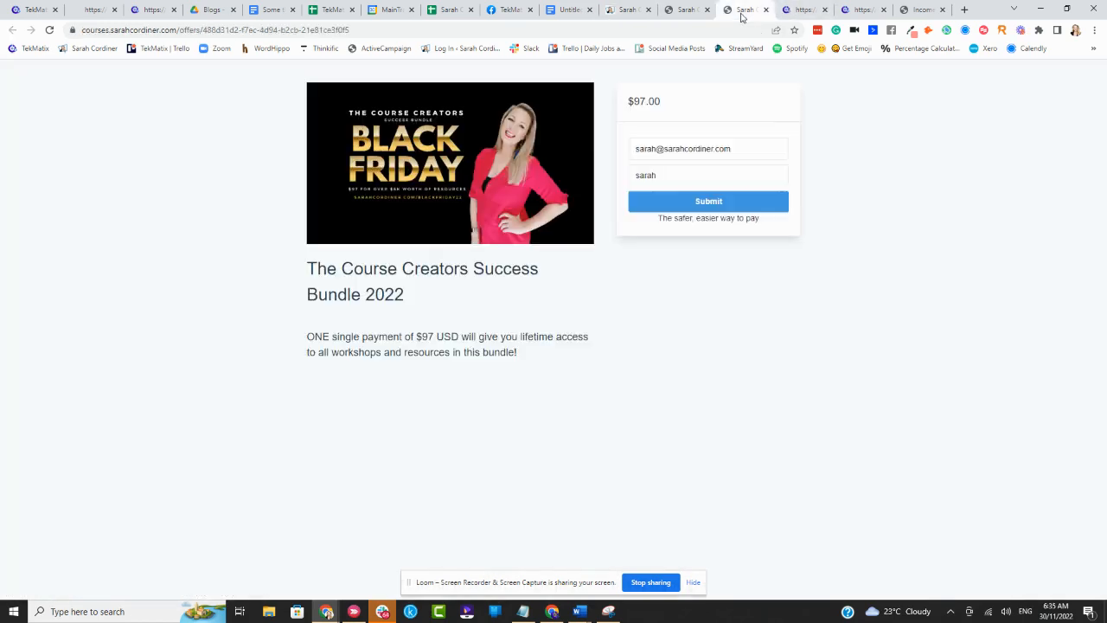
- Return to the "How to make a cup of tea ebook" offer and set its status to Published
left_click(35, 11)
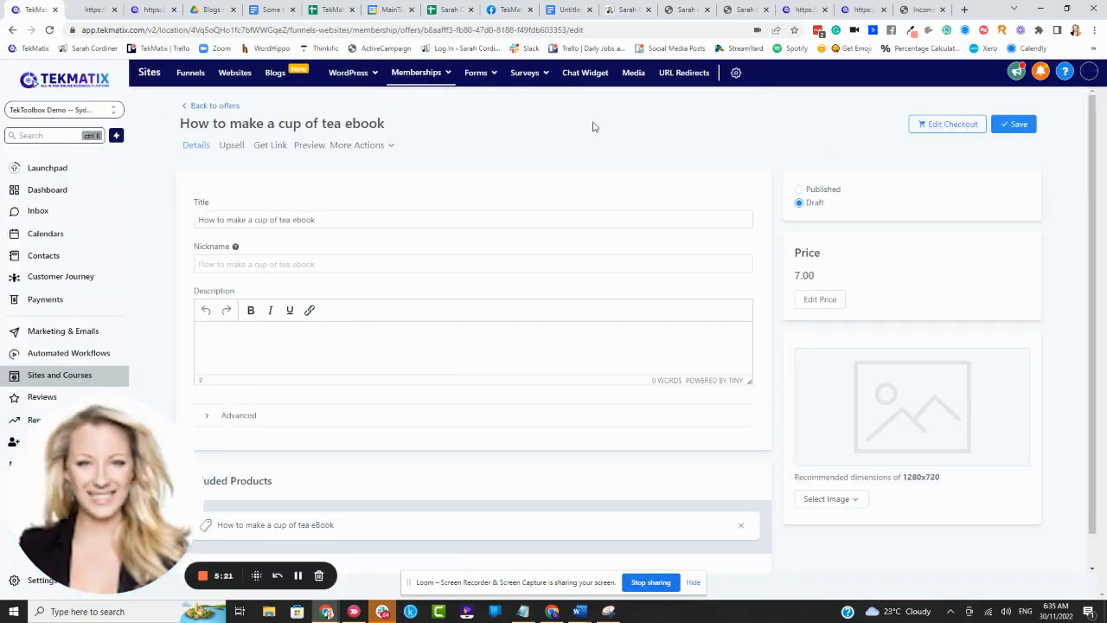
left_click(416, 73)
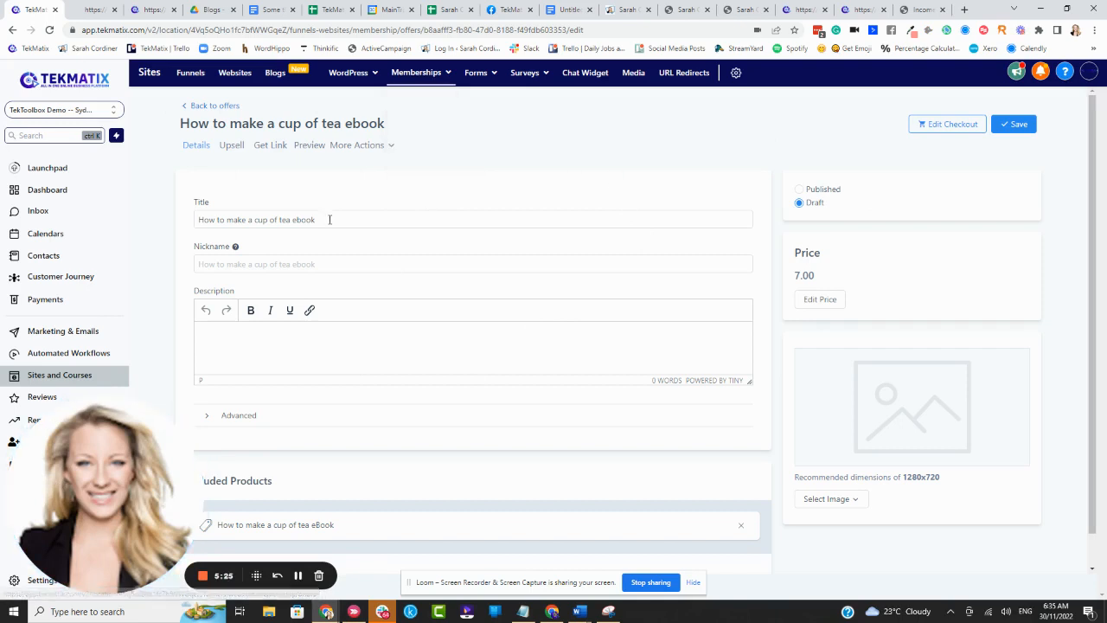
left_click(799, 190)
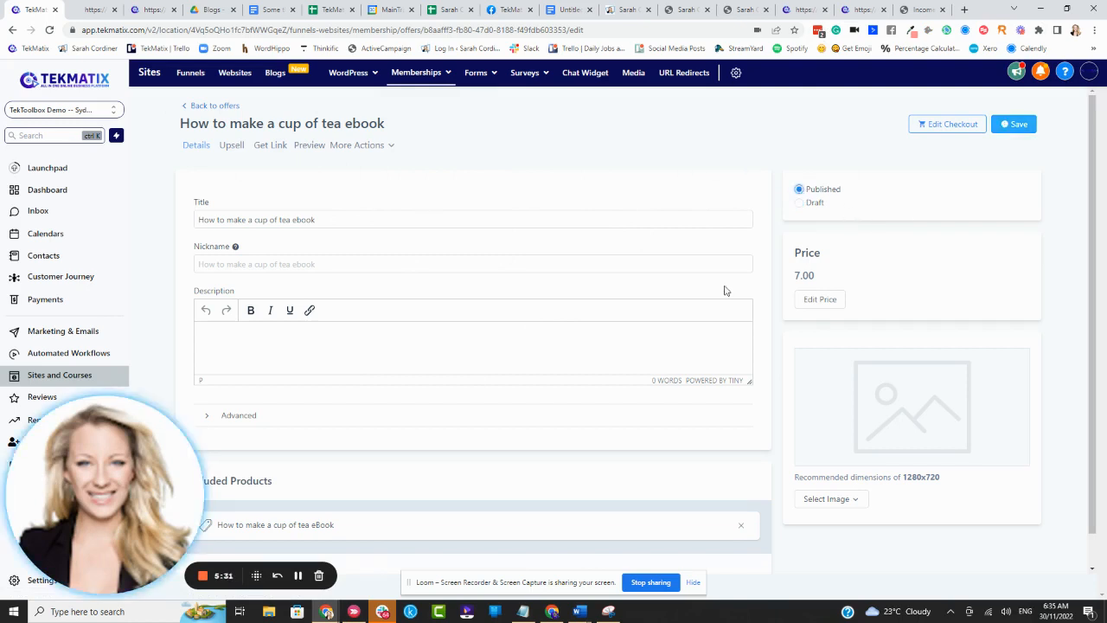
- Compare the tea ebook offer's description field with the payment description text on the Course Creators Success Bundle checkout page
scroll(336, 255, "down", 1)
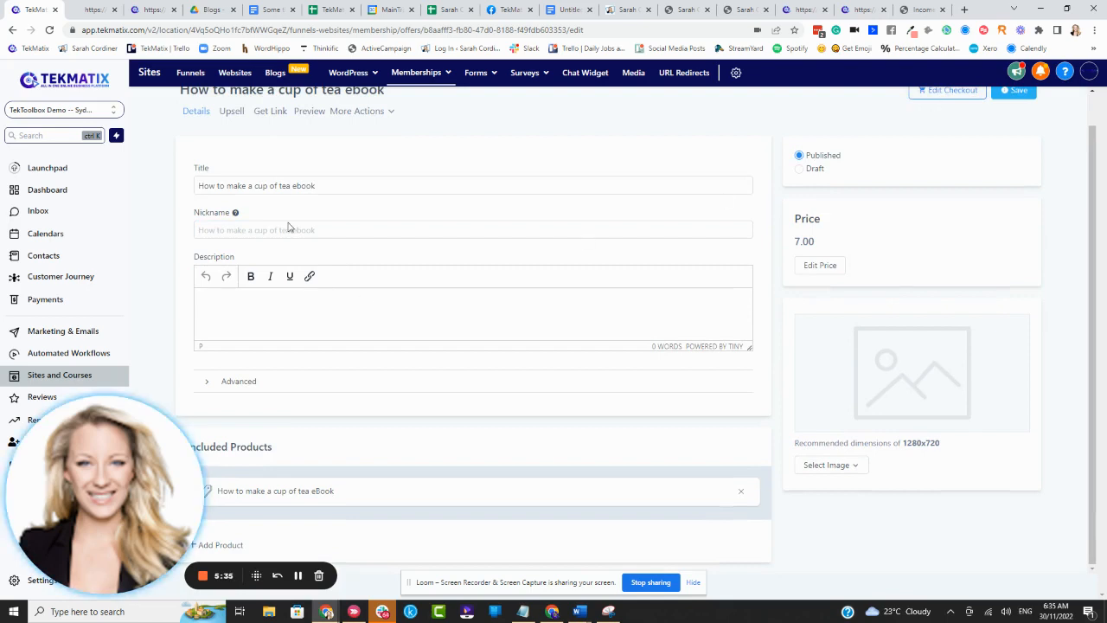
left_click(691, 9)
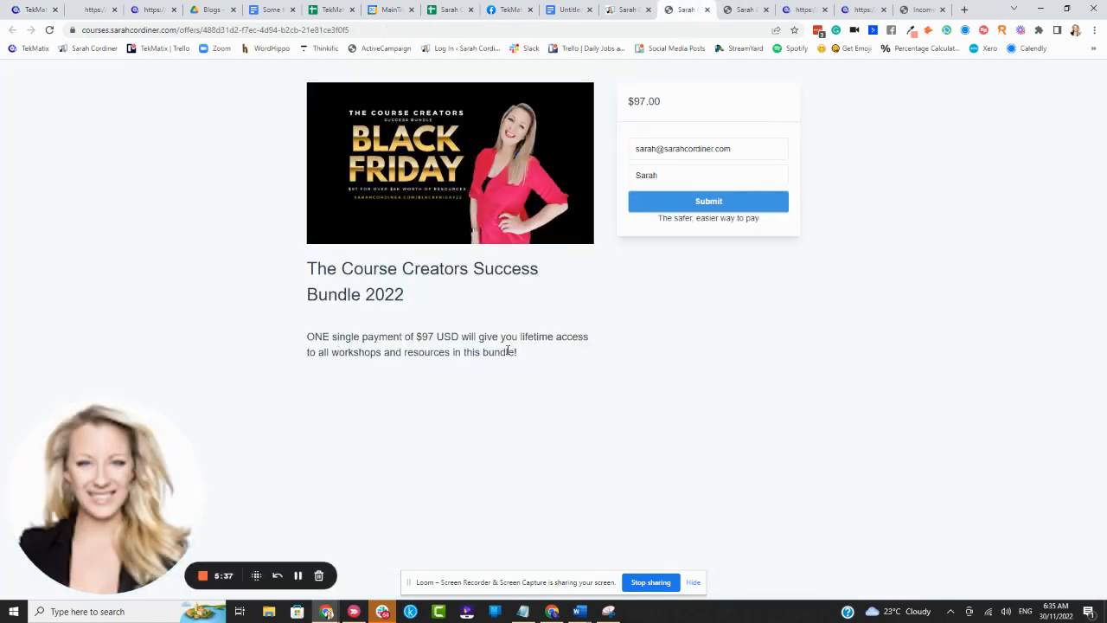
left_click(30, 10)
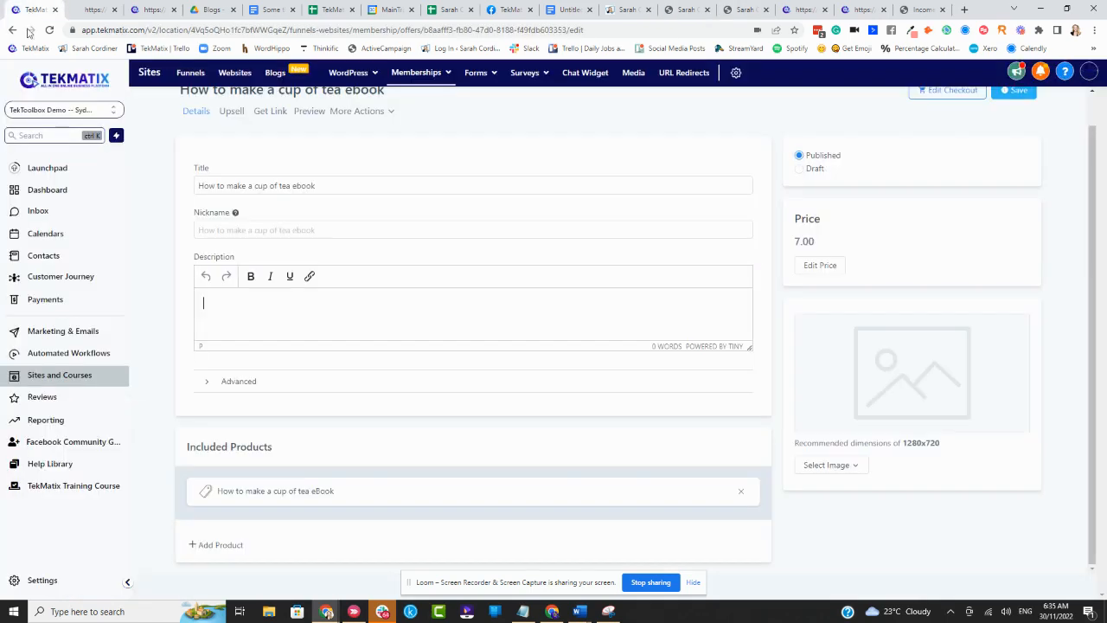
left_click(242, 323)
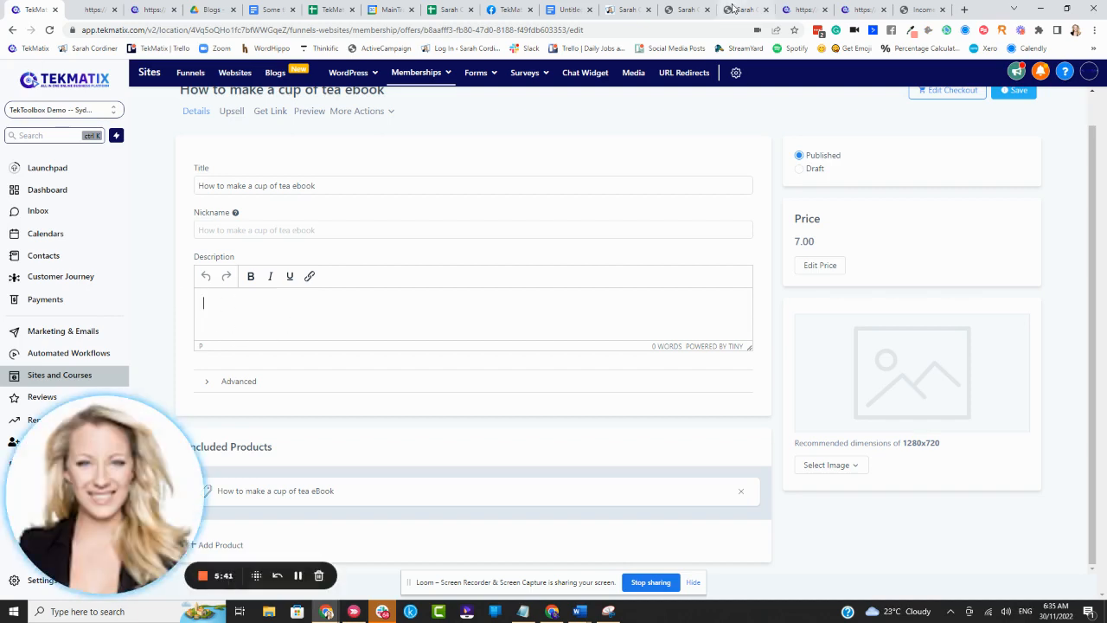
left_click(688, 10)
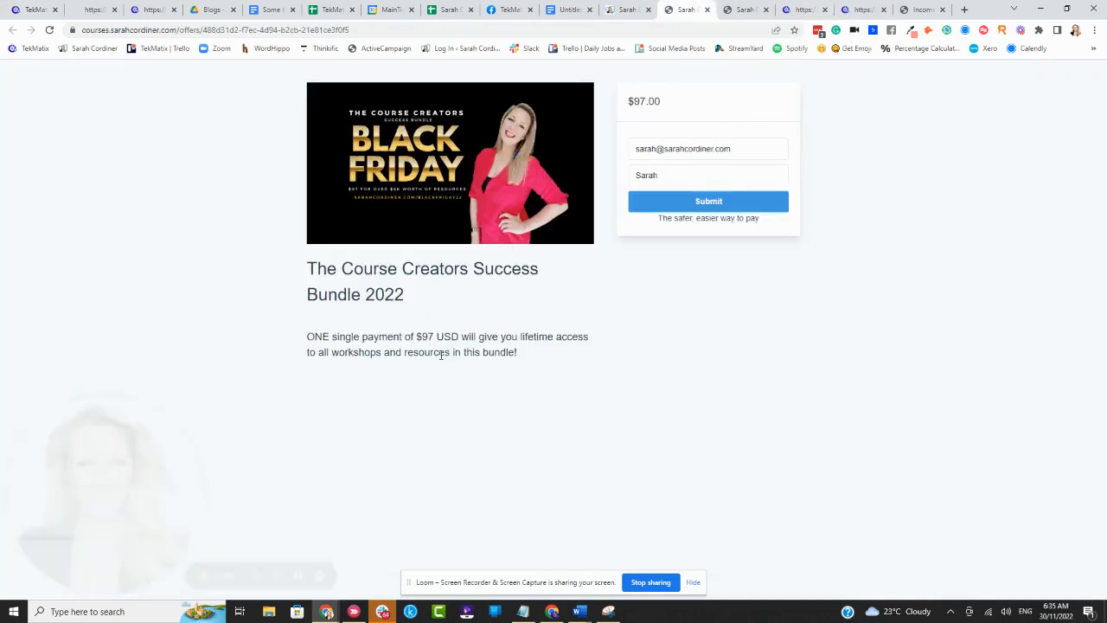
left_click_drag(528, 365, 304, 343)
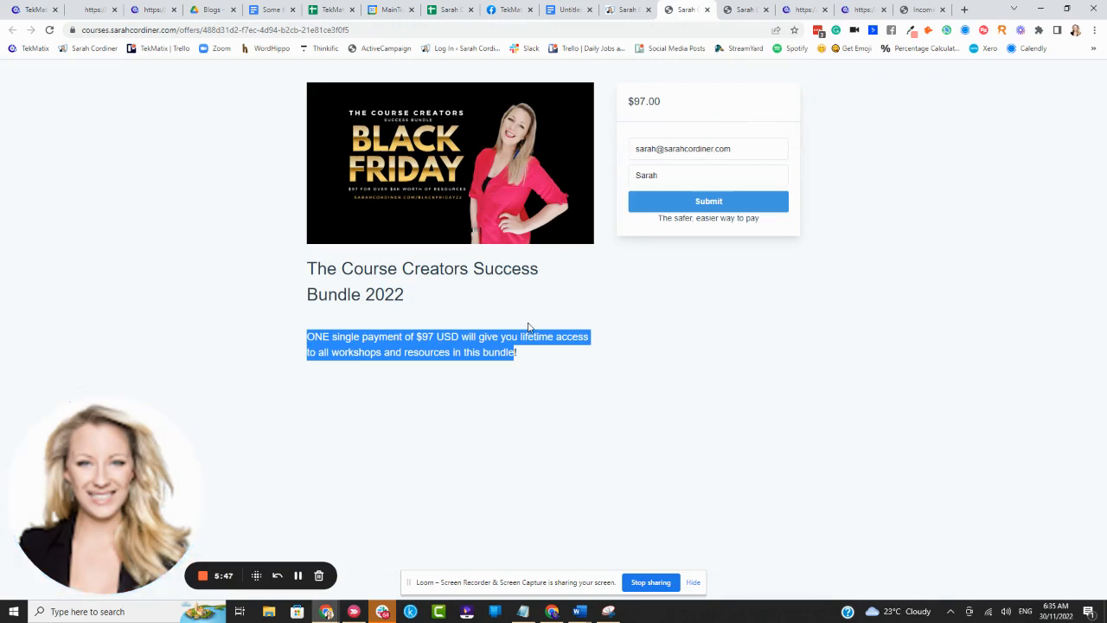
left_click(528, 368)
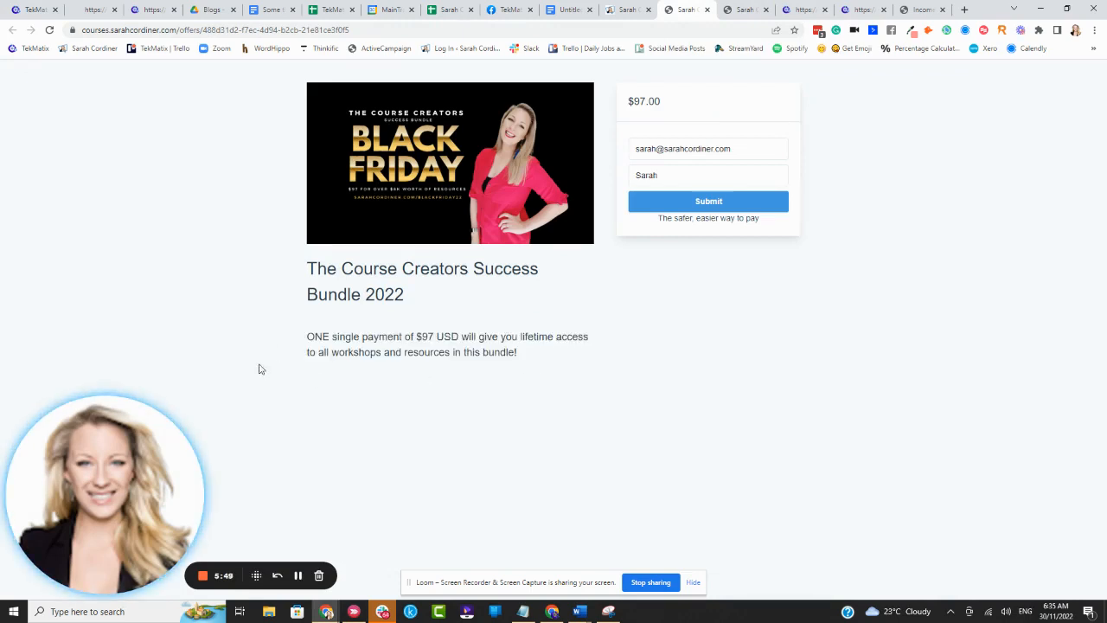
- Shrink the browser window to a phone-like width to check the bundle checkout page's mobile layout, and maximize it again
left_click(1068, 10)
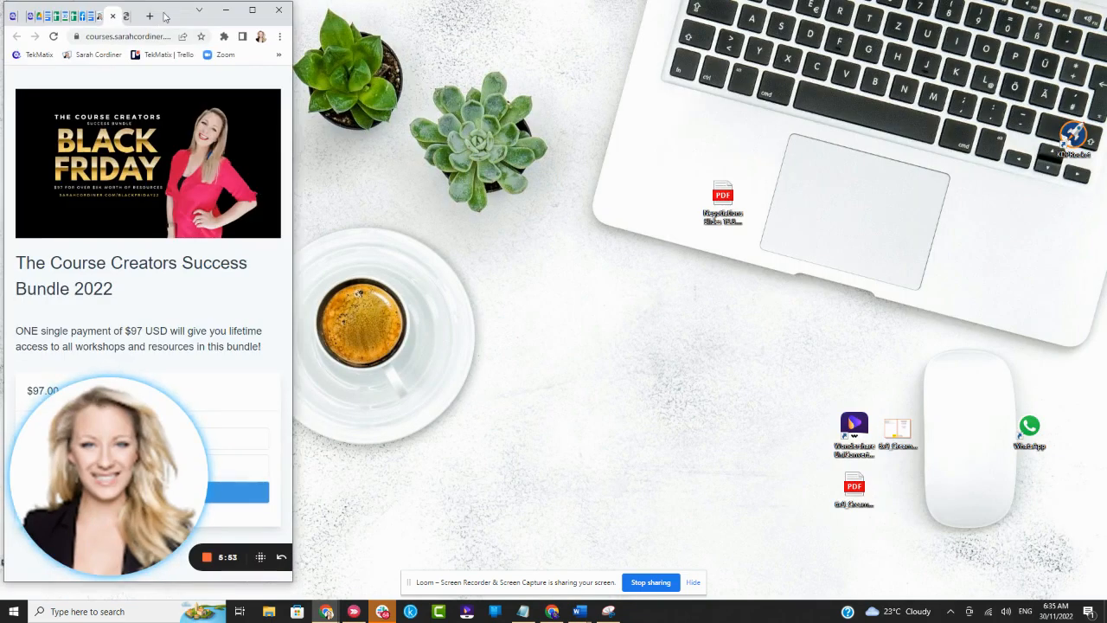
left_click_drag(164, 16, 472, 31)
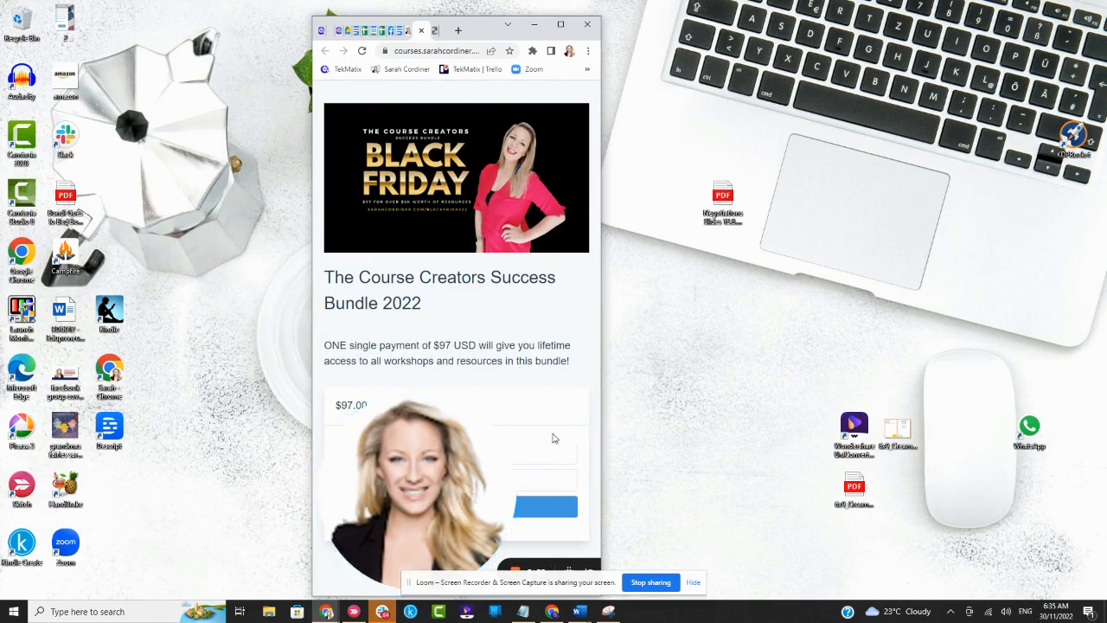
left_click(560, 25)
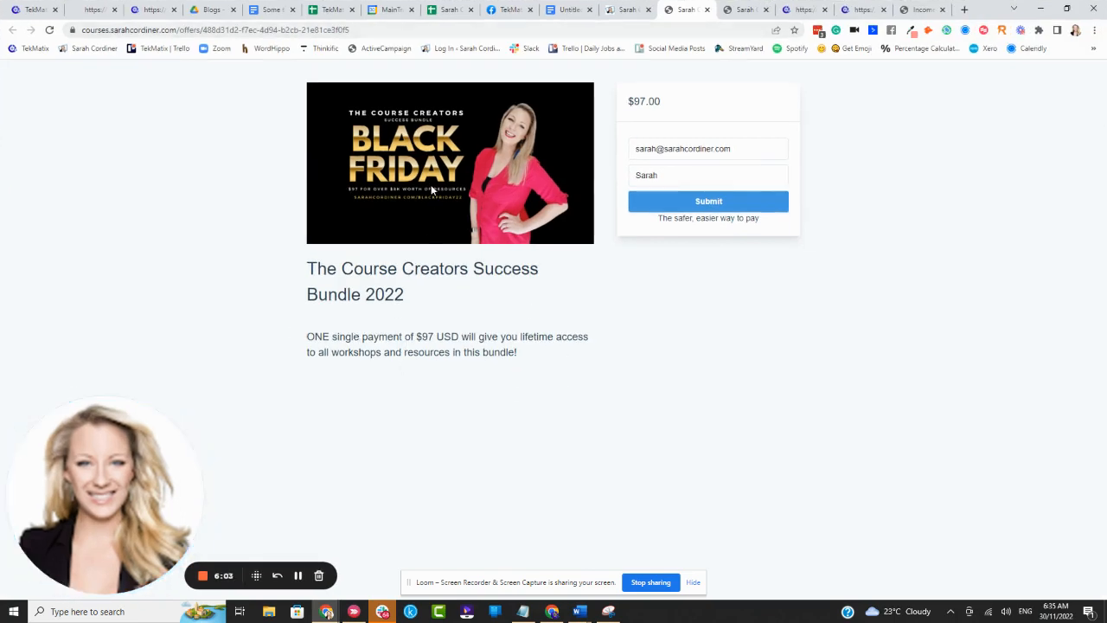
- Review the tea ebook offer's description and included product against the live Course Creators Success Bundle checkout page
left_click(35, 6)
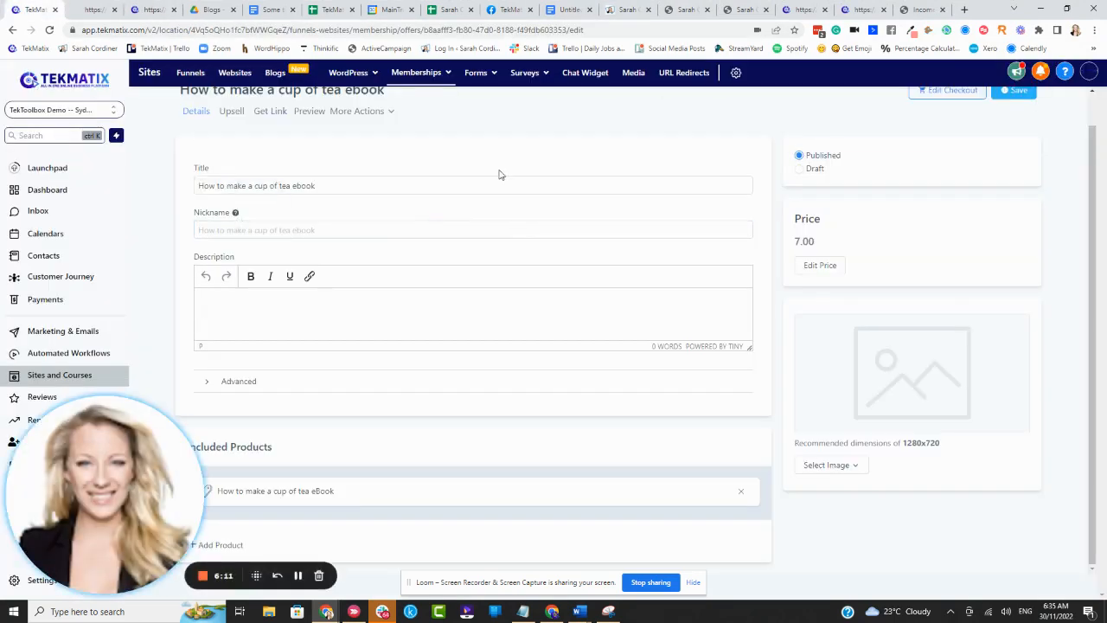
left_click(404, 305)
scroll(842, 236, "up", 1)
scroll(815, 361, "down", 1)
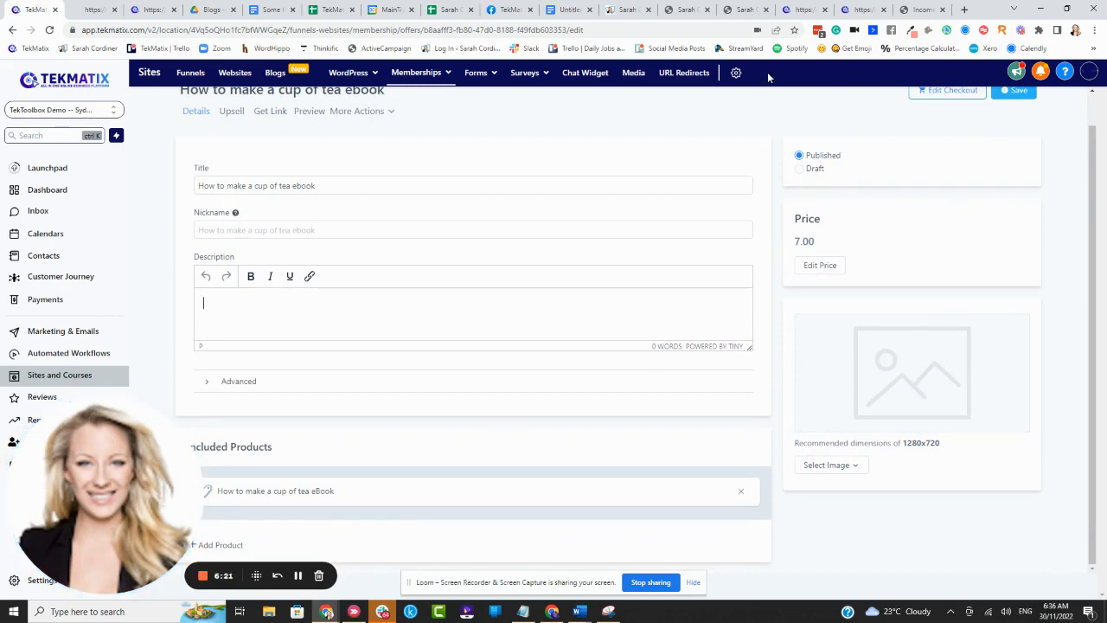
left_click(684, 10)
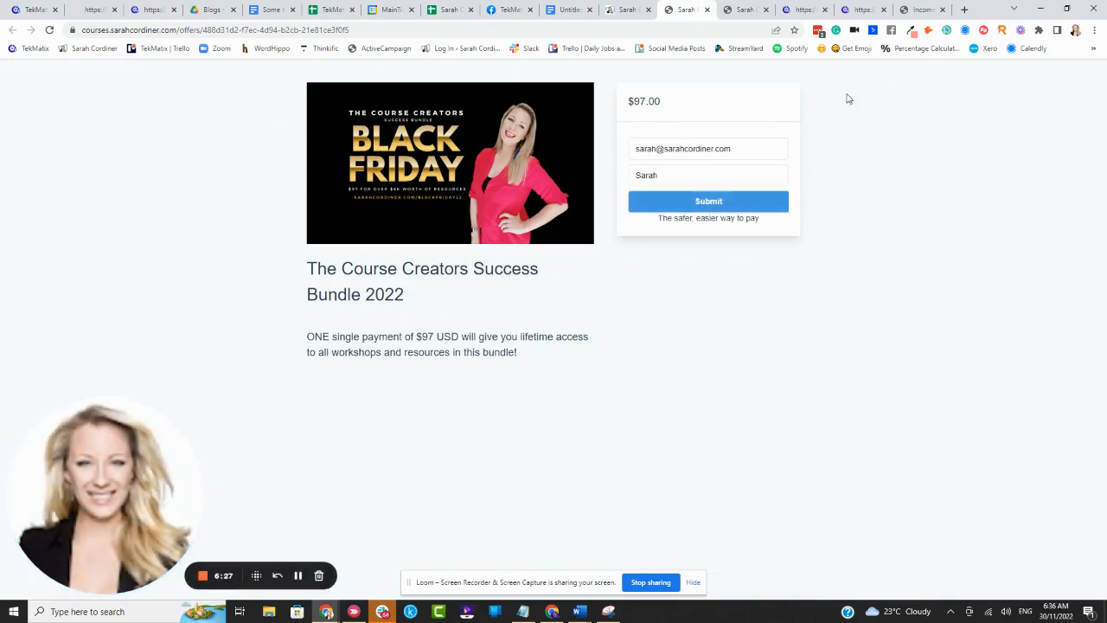
left_click(25, 10)
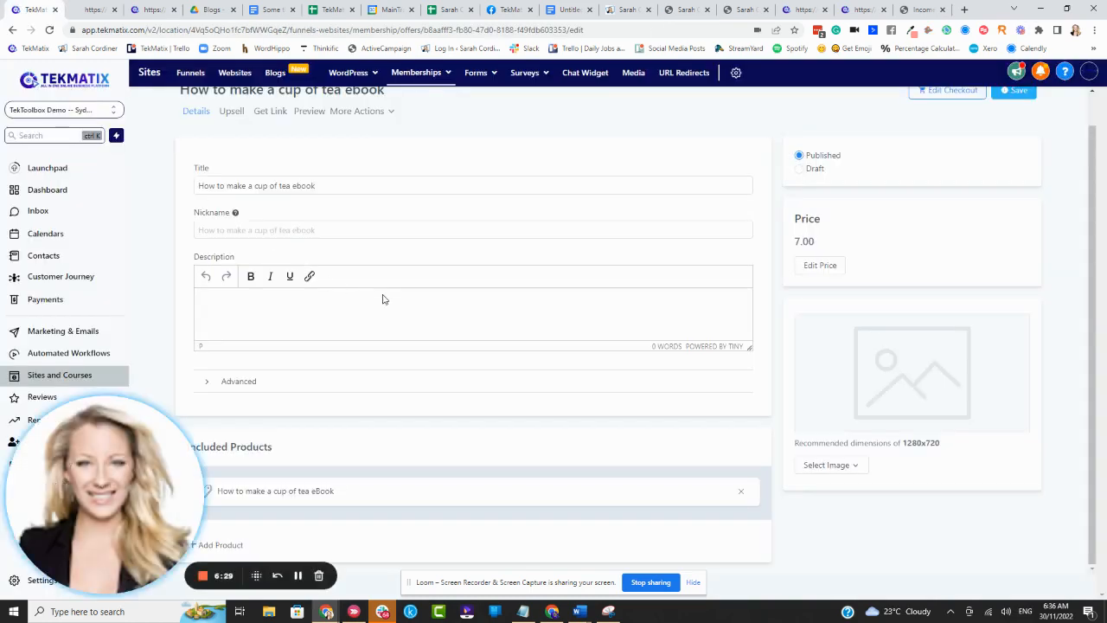
left_click_drag(107, 455, 745, 171)
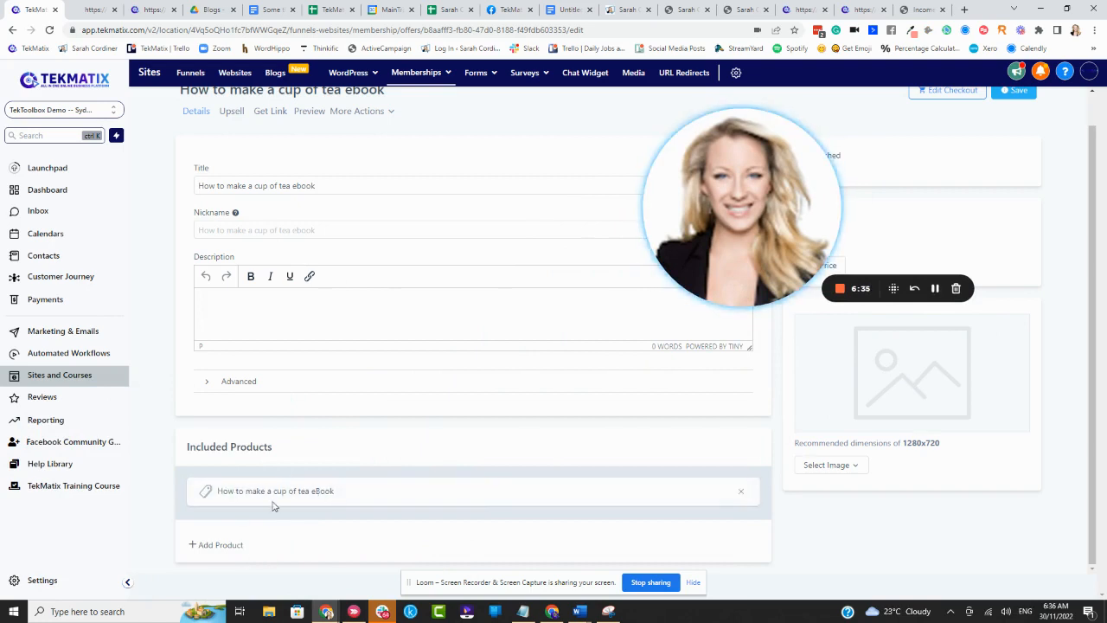
scroll(347, 302, "up", 2)
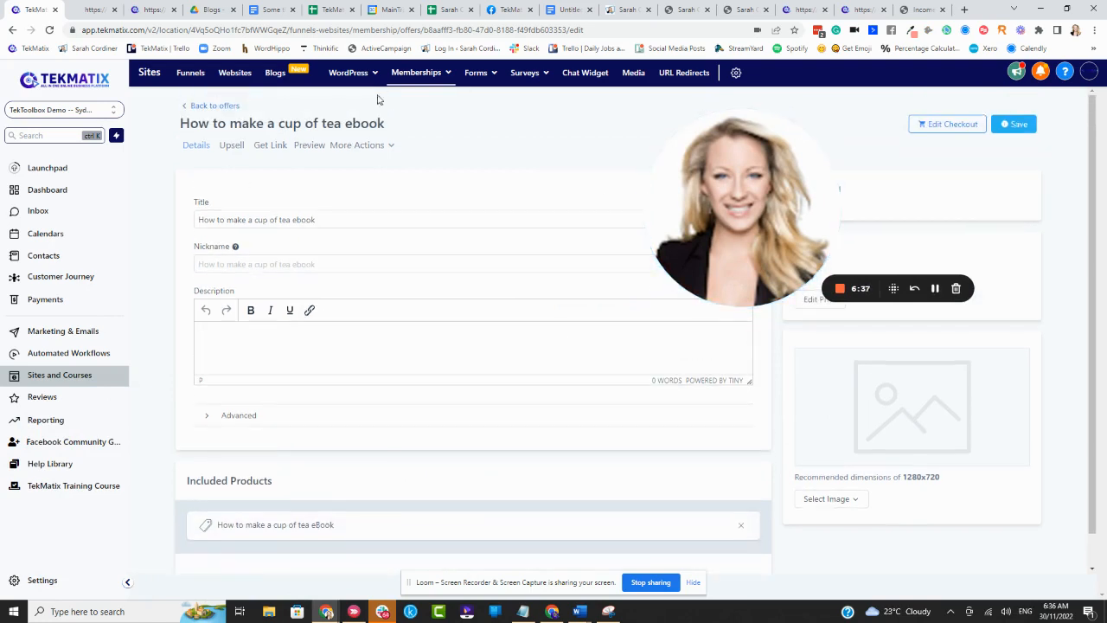
left_click(684, 10)
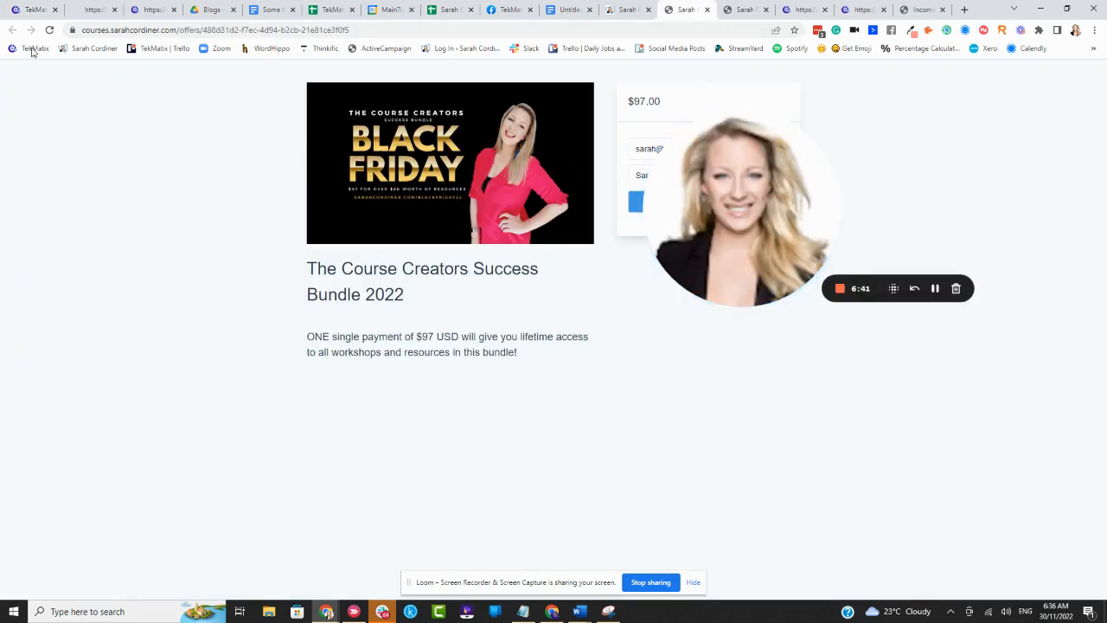
- Add "Amazon Book Templates - Clone" to the tea ebook offer's included products
left_click(31, 9)
scroll(271, 544, "down", 1)
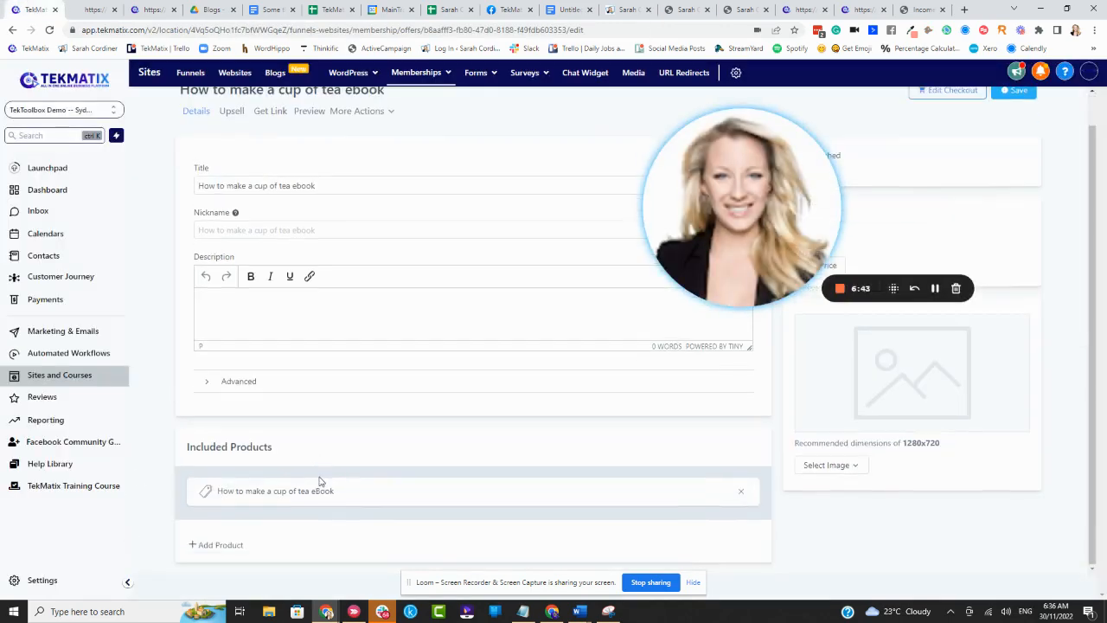
left_click(211, 548)
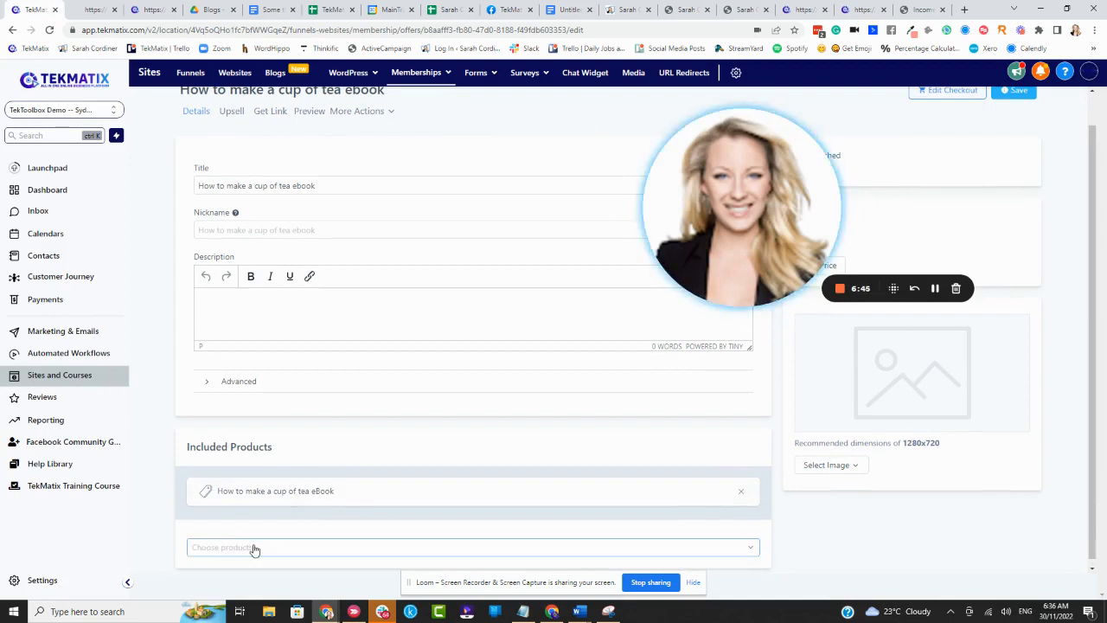
left_click(255, 547)
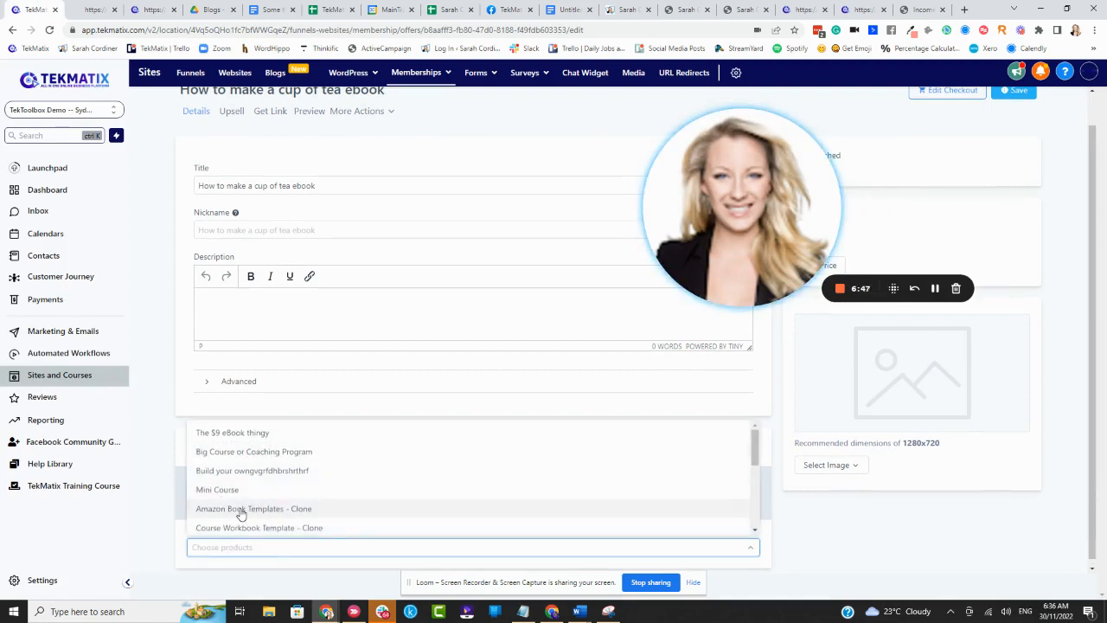
left_click(249, 512)
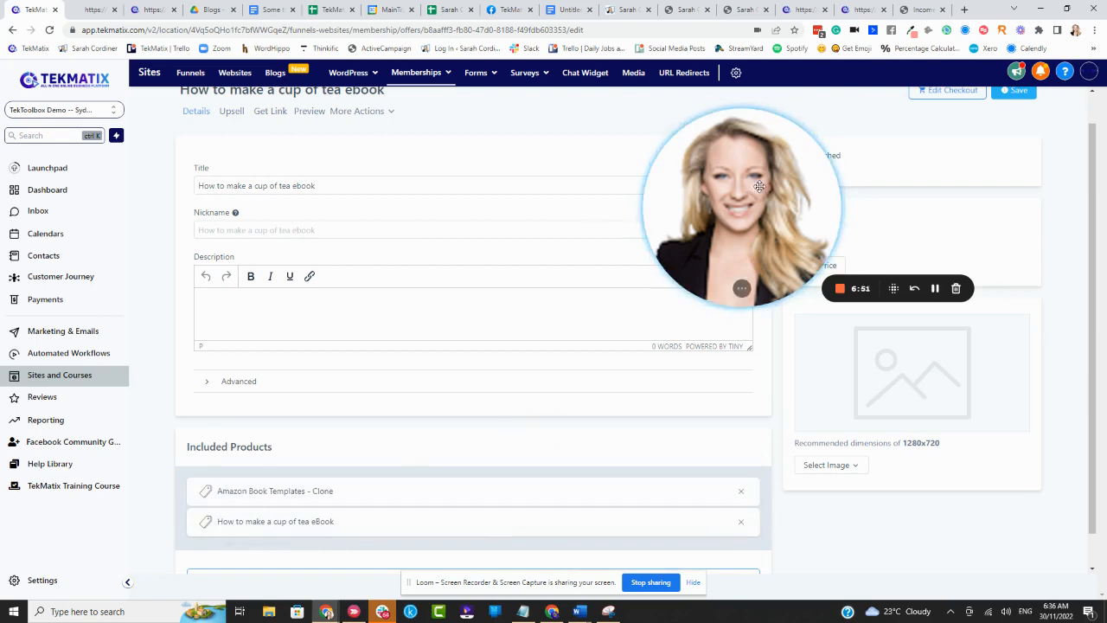
left_click_drag(759, 188, 169, 388)
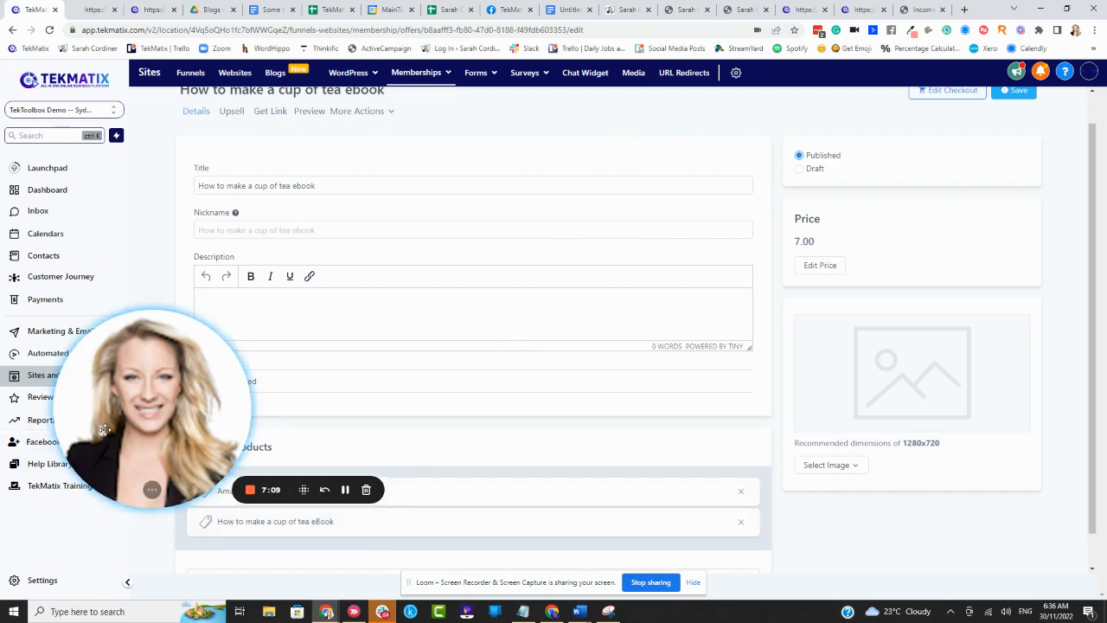
scroll(416, 346, "up", 2)
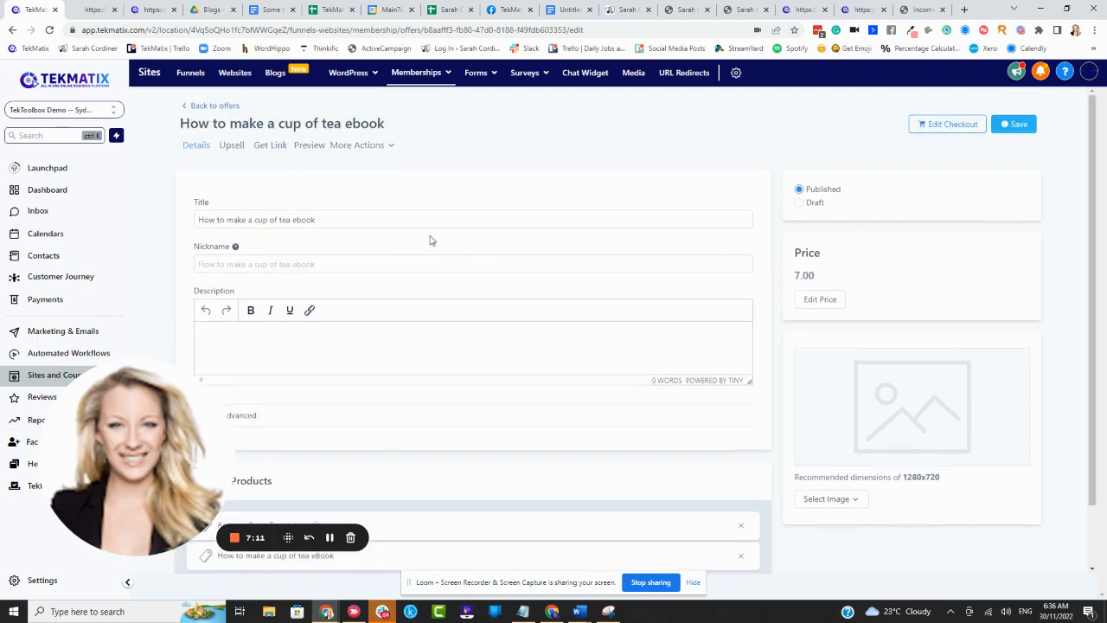
- Check the tea ebook offer's included products and save the offer
scroll(447, 395, "down", 2)
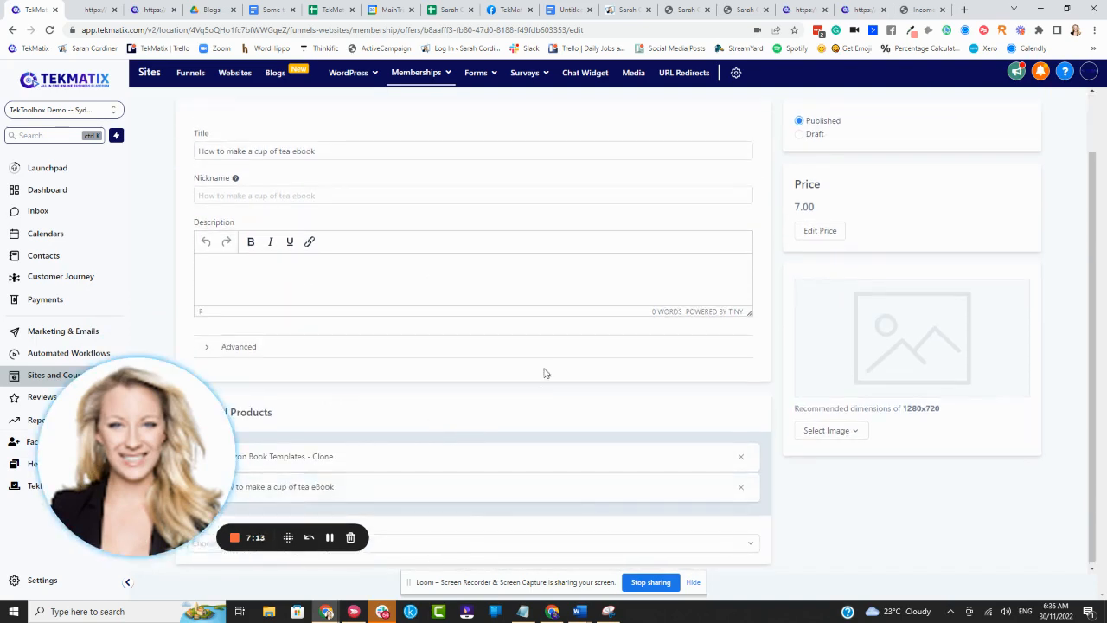
scroll(545, 373, "up", 2)
left_click(1006, 130)
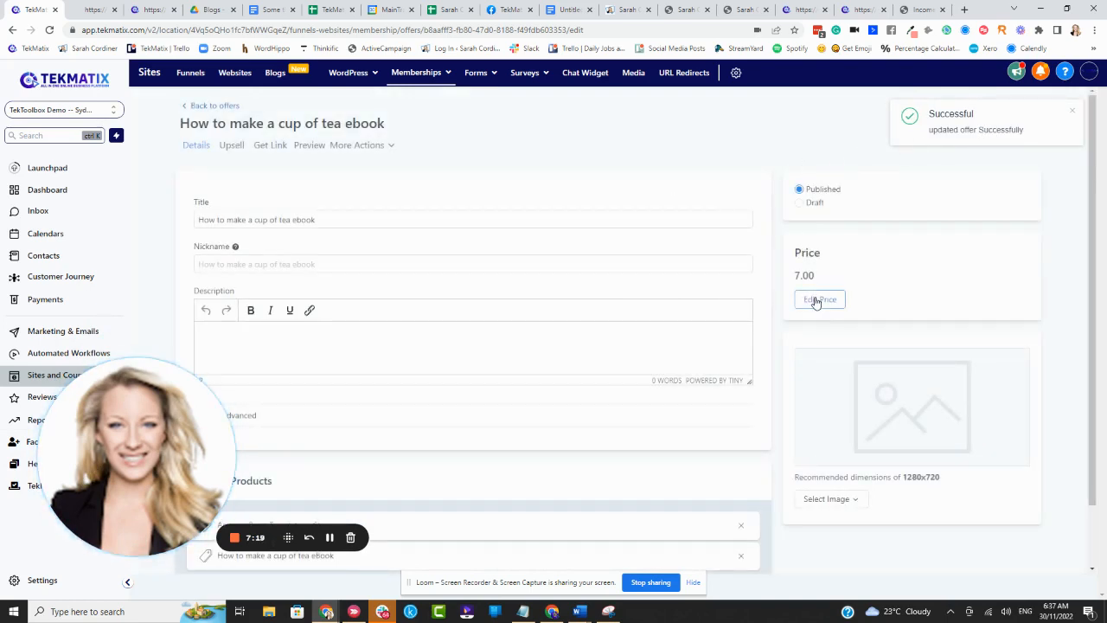
- Review the one-time payment and recurring subscription settings in the tea ebook offer's pricing plans, and close them without saving
left_click(816, 300)
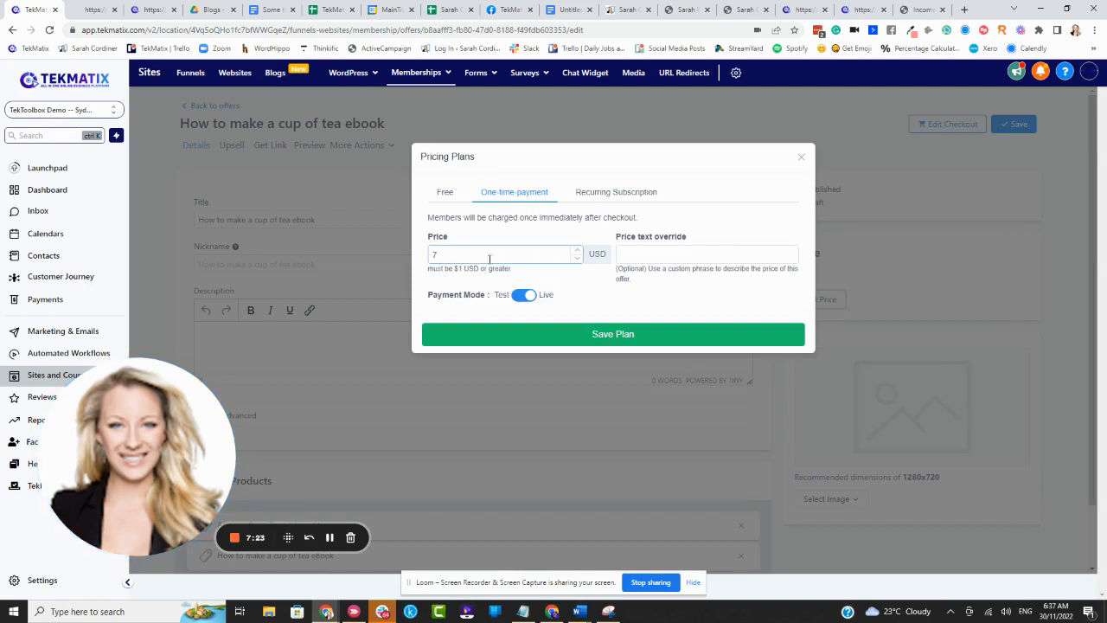
left_click(593, 196)
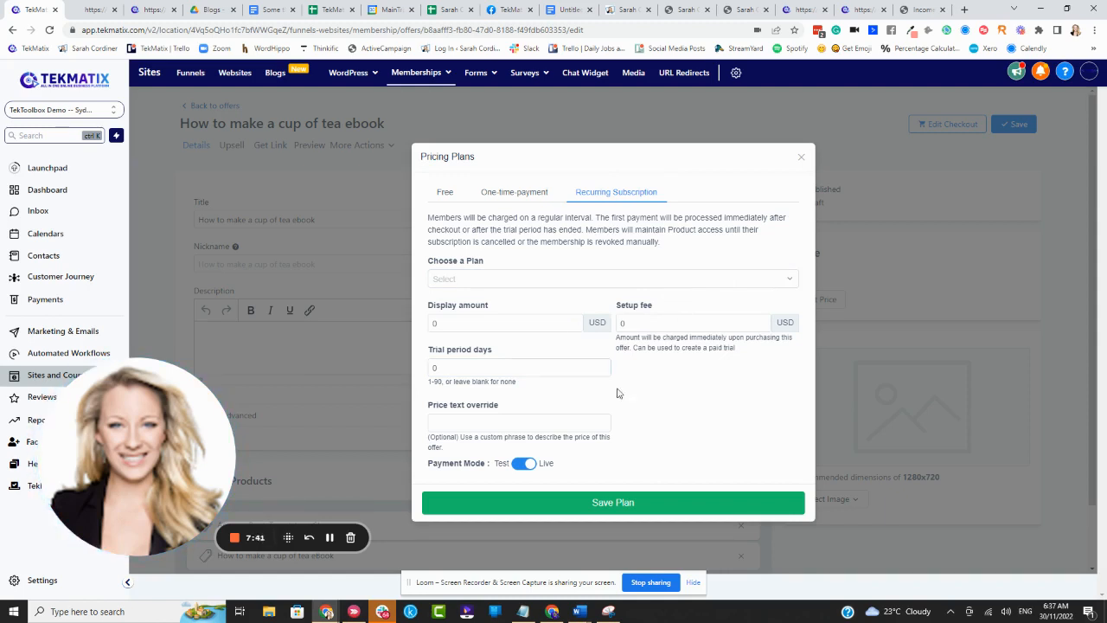
left_click(801, 161)
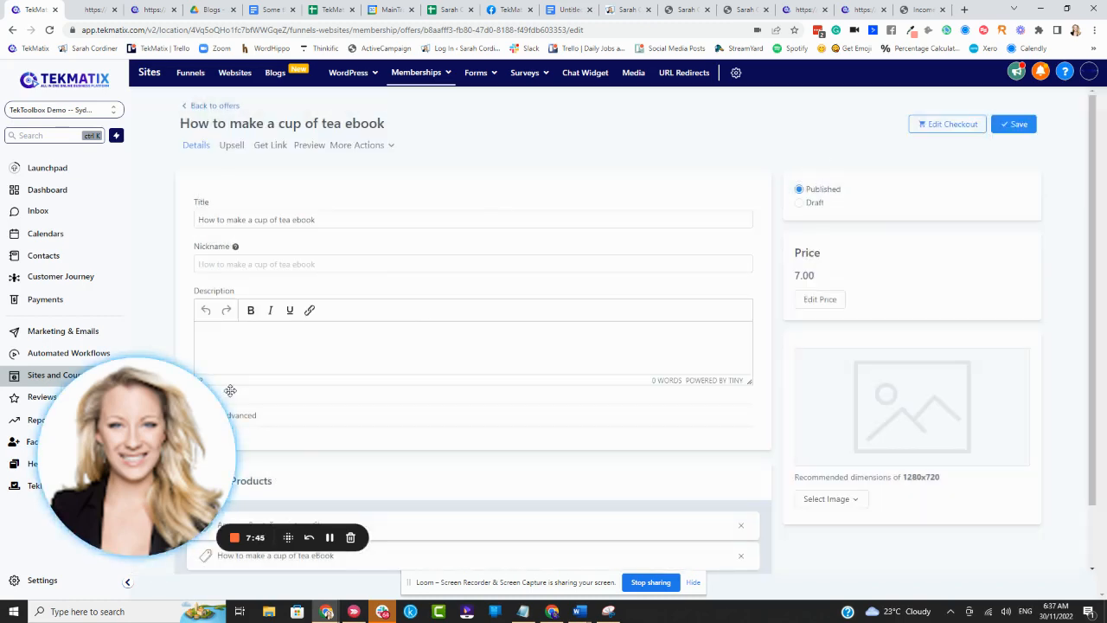
- Get the share link of the tea ebook offer and copy it
left_click_drag(173, 419, 159, 432)
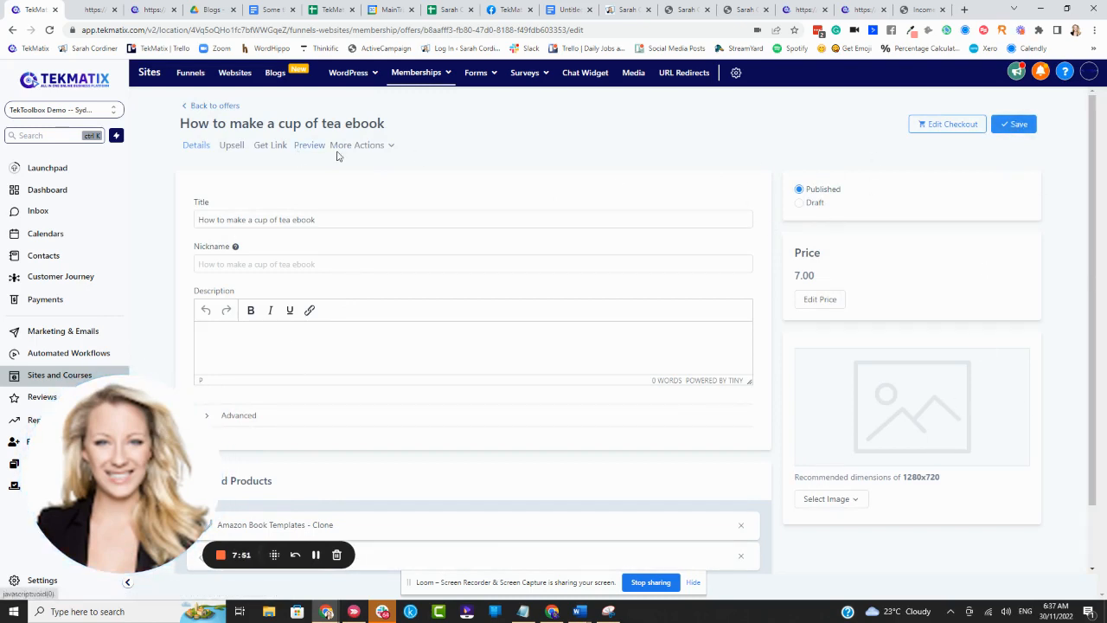
left_click(271, 148)
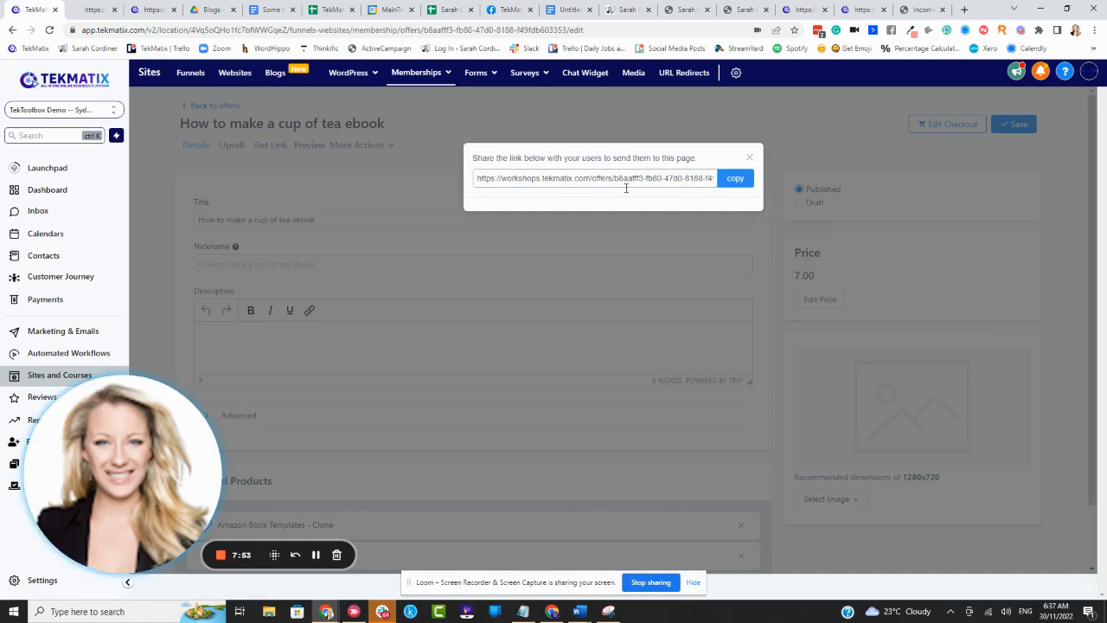
left_click(734, 178)
- Compare the Course Creators Success Bundle's Black Friday sales page with its checkout page and web address
left_click(625, 10)
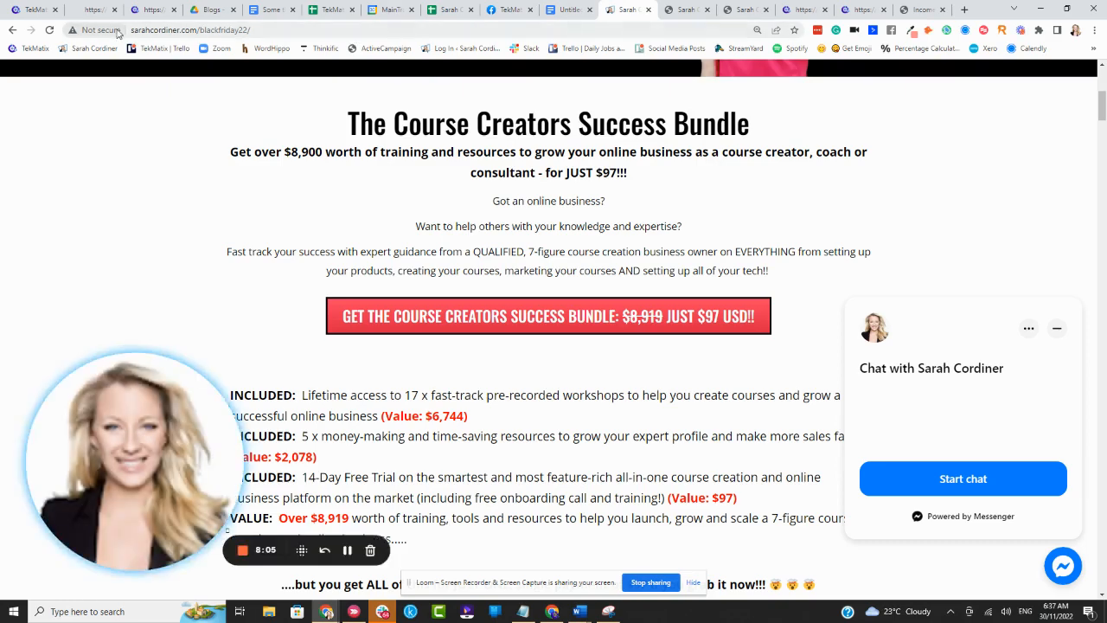
scroll(412, 118, "up", 2)
scroll(412, 118, "down", 1)
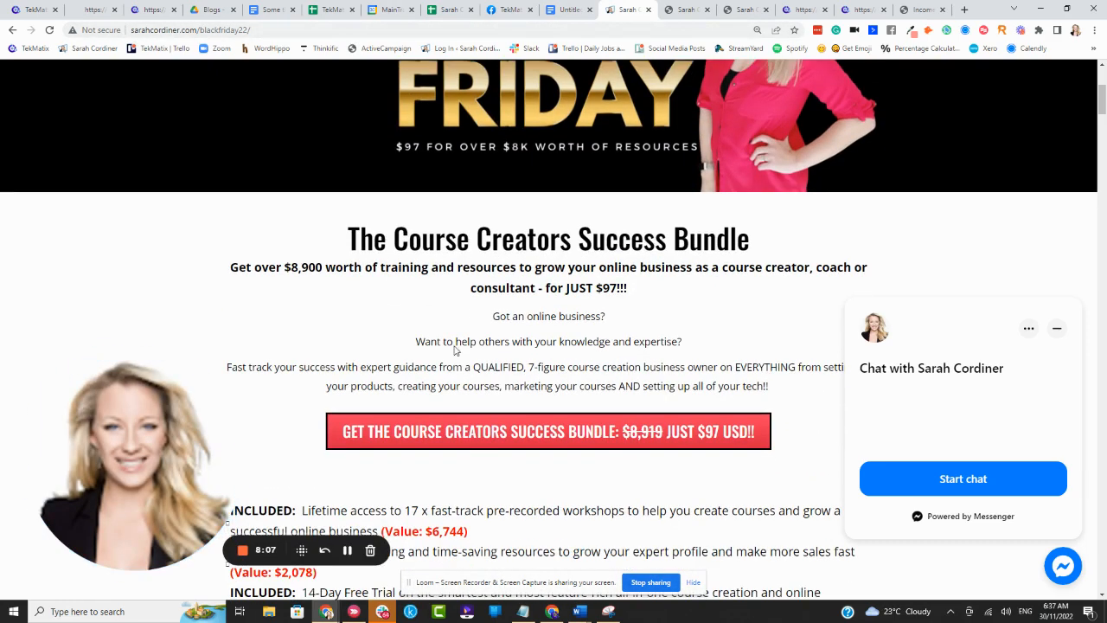
left_click(742, 10)
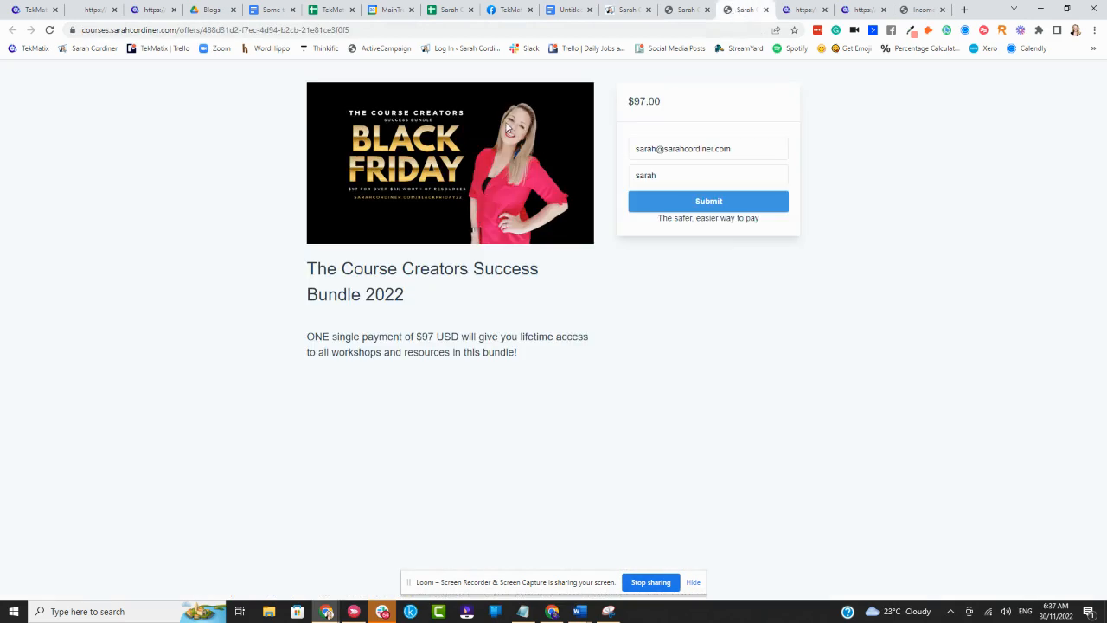
left_click(344, 32)
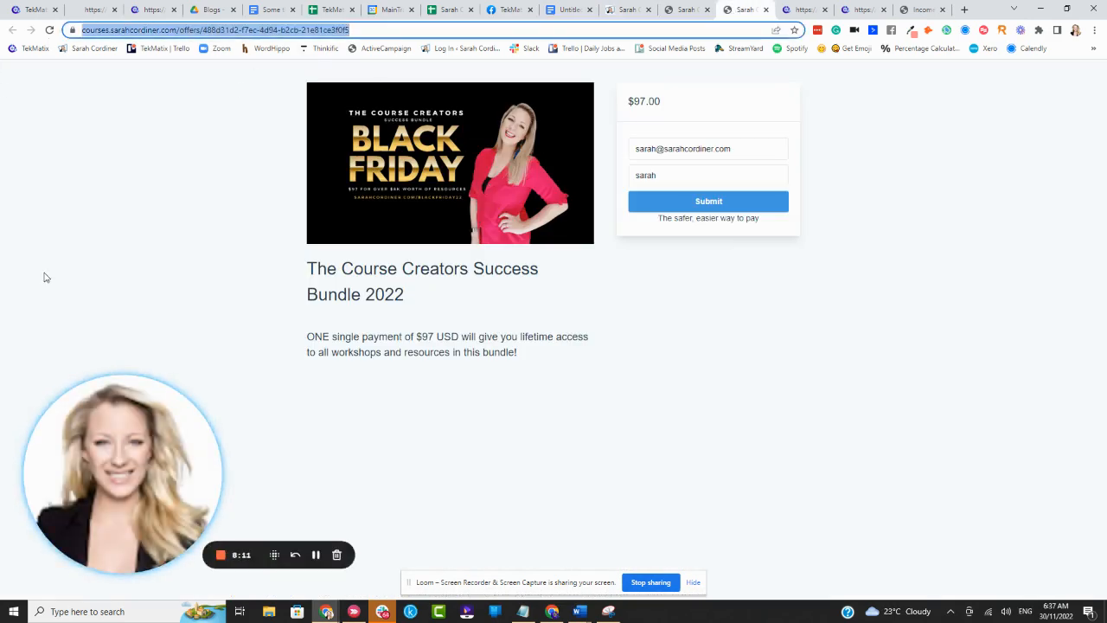
left_click(726, 407)
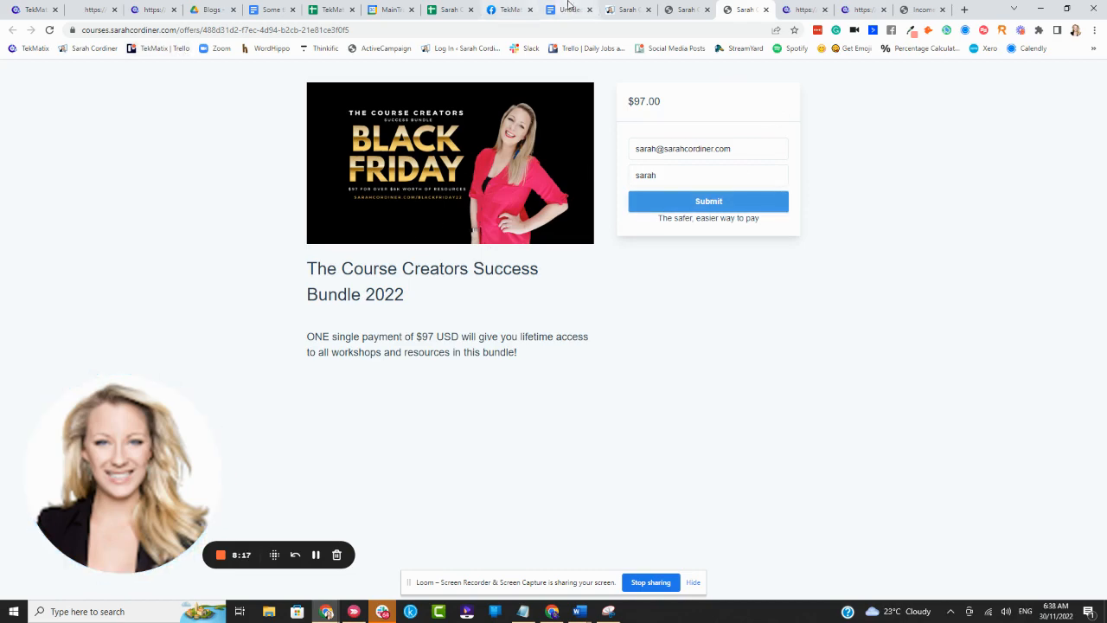
left_click(613, 7)
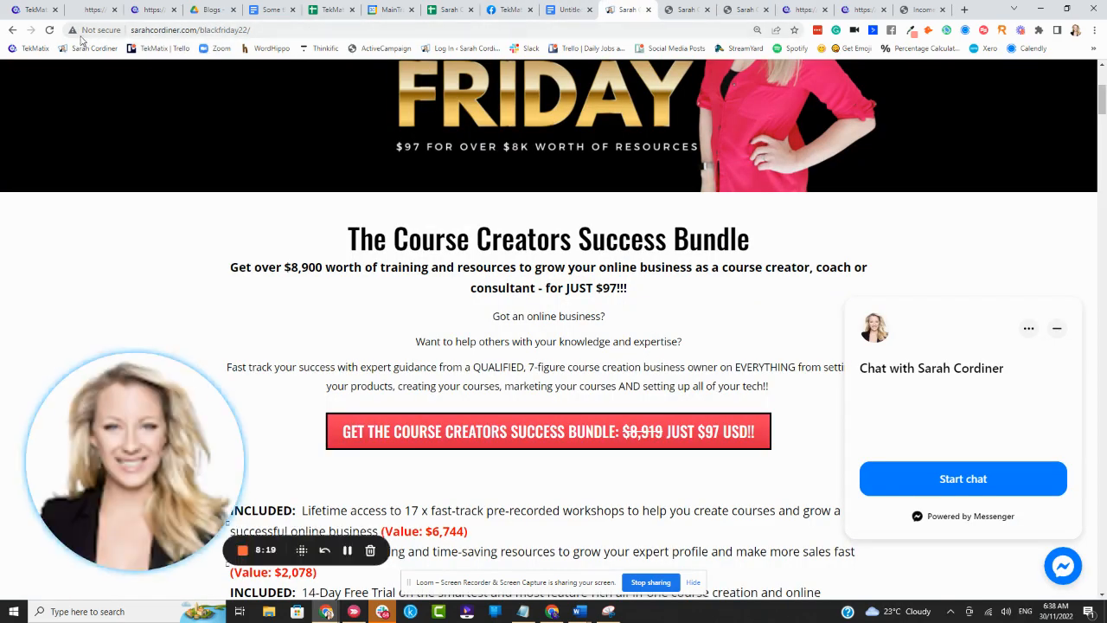
- Copy the tea ebook offer's share link again and open its checkout page in a new browser tab
left_click(35, 10)
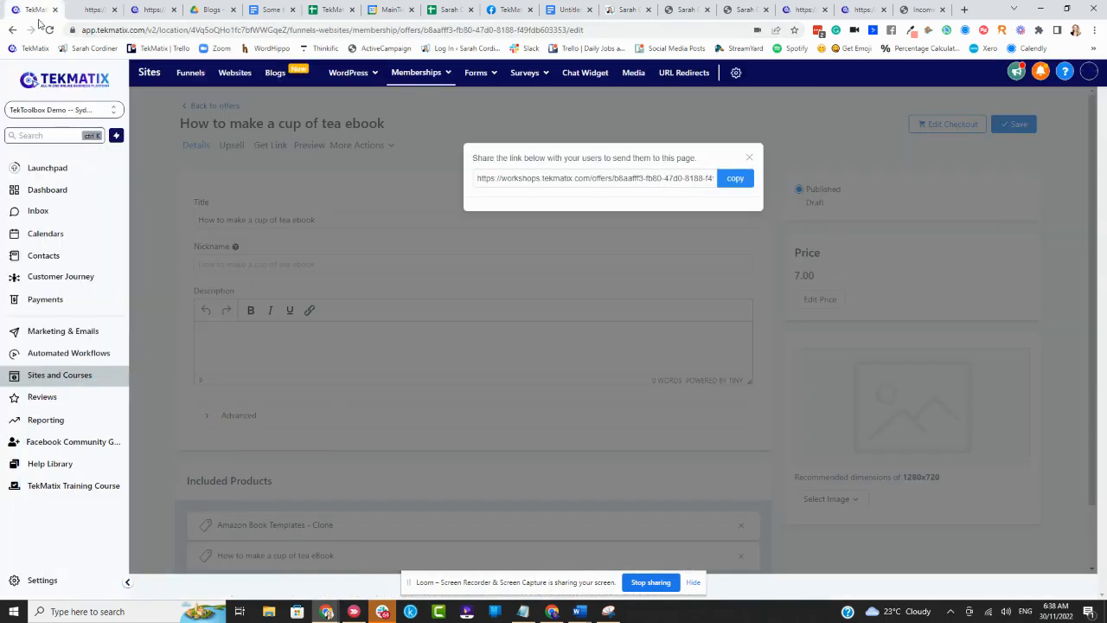
left_click(735, 178)
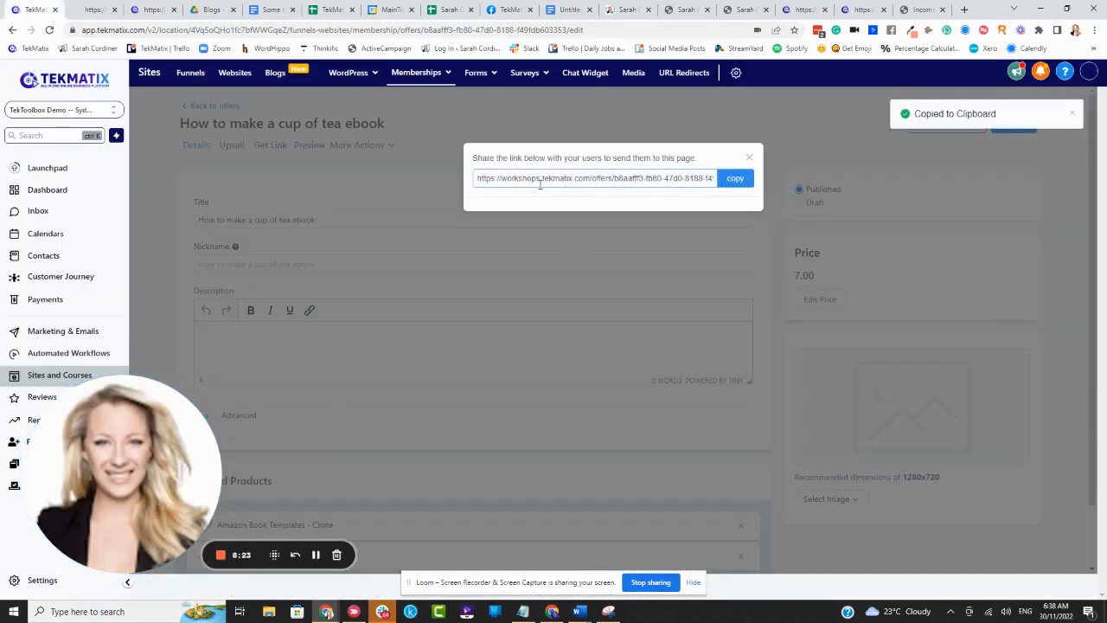
left_click(811, 129)
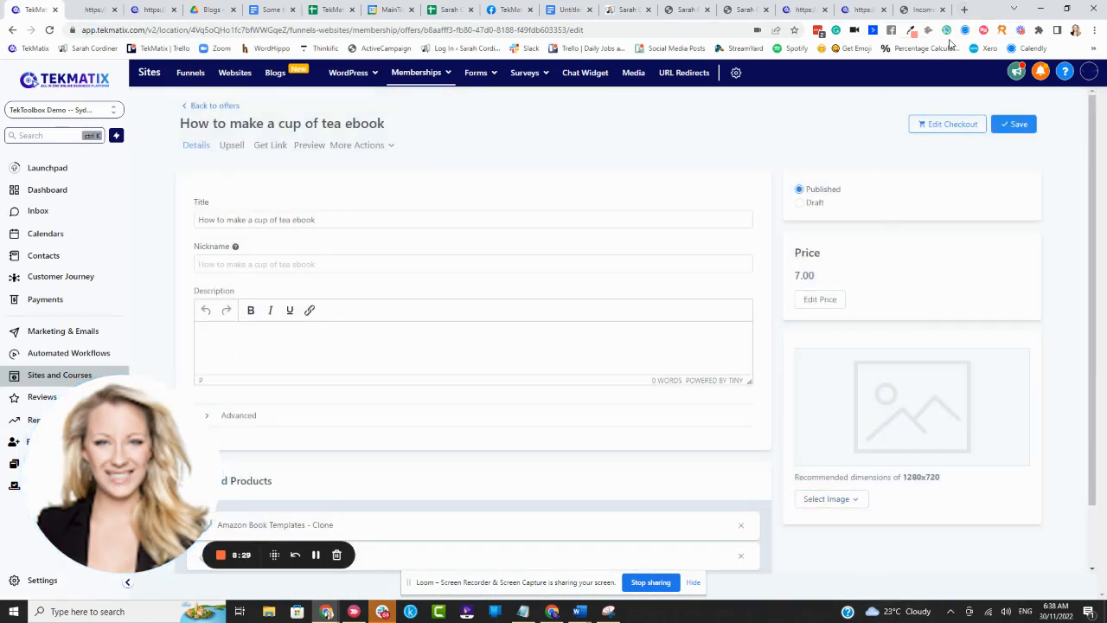
left_click(967, 10)
key("ctrl+v")
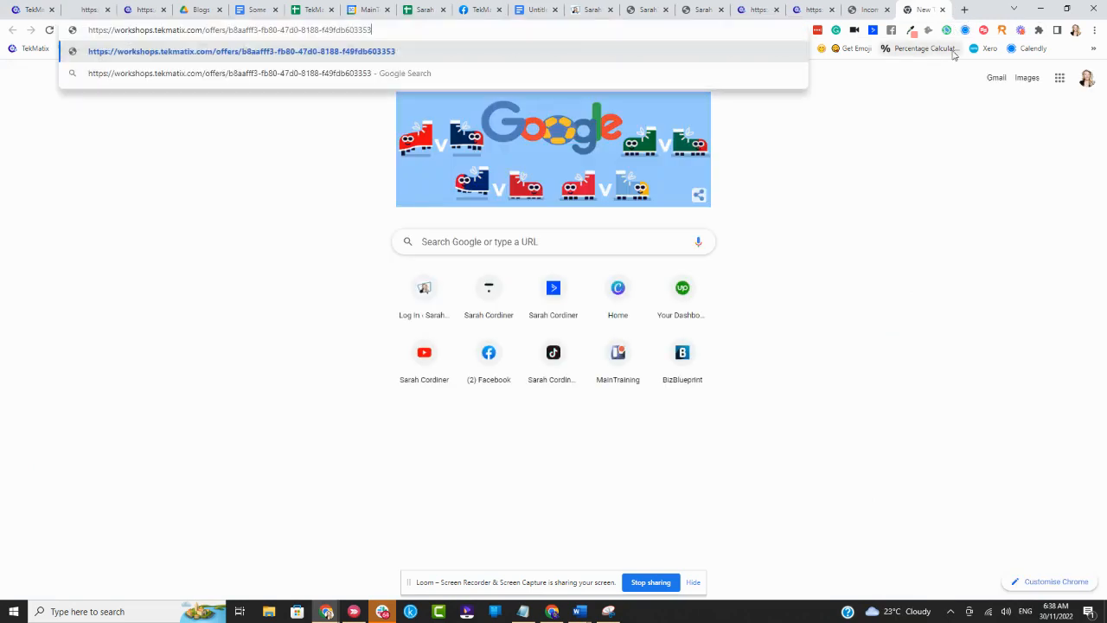
key("Return")
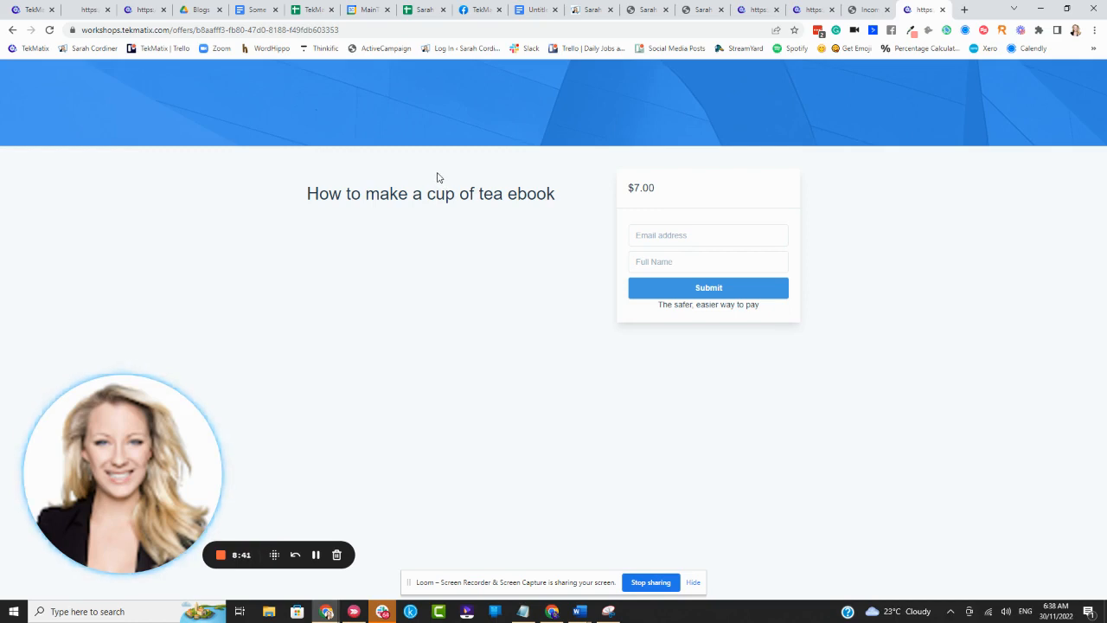
- Submit the buyer's email address and name on the tea ebook checkout page, and cancel at the card payment form
left_click_drag(294, 201, 553, 197)
left_click(615, 212)
left_click(690, 237)
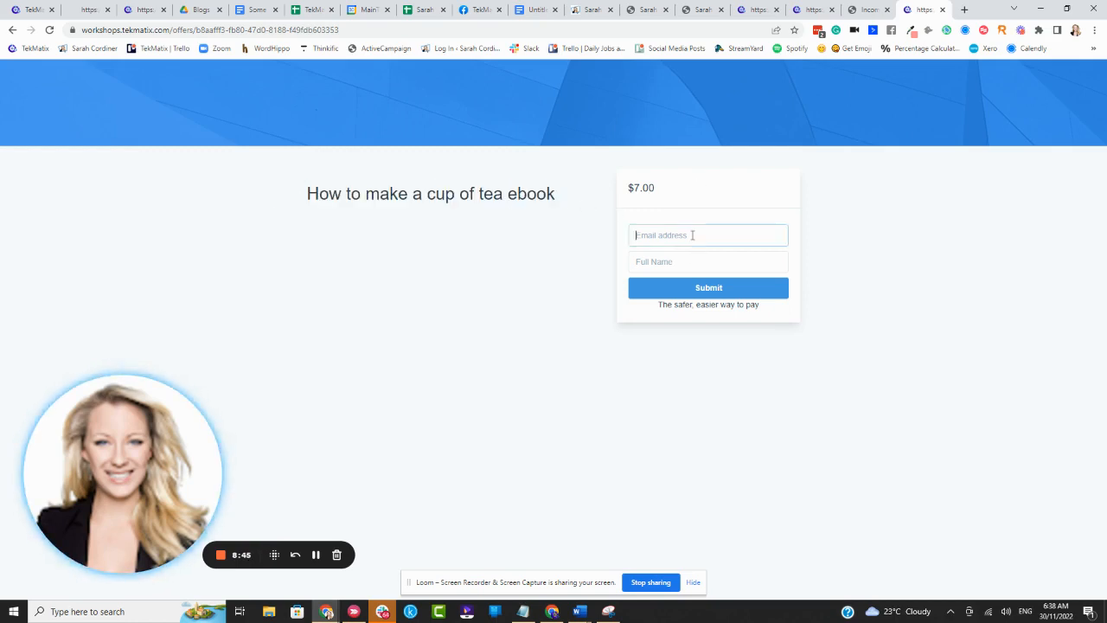
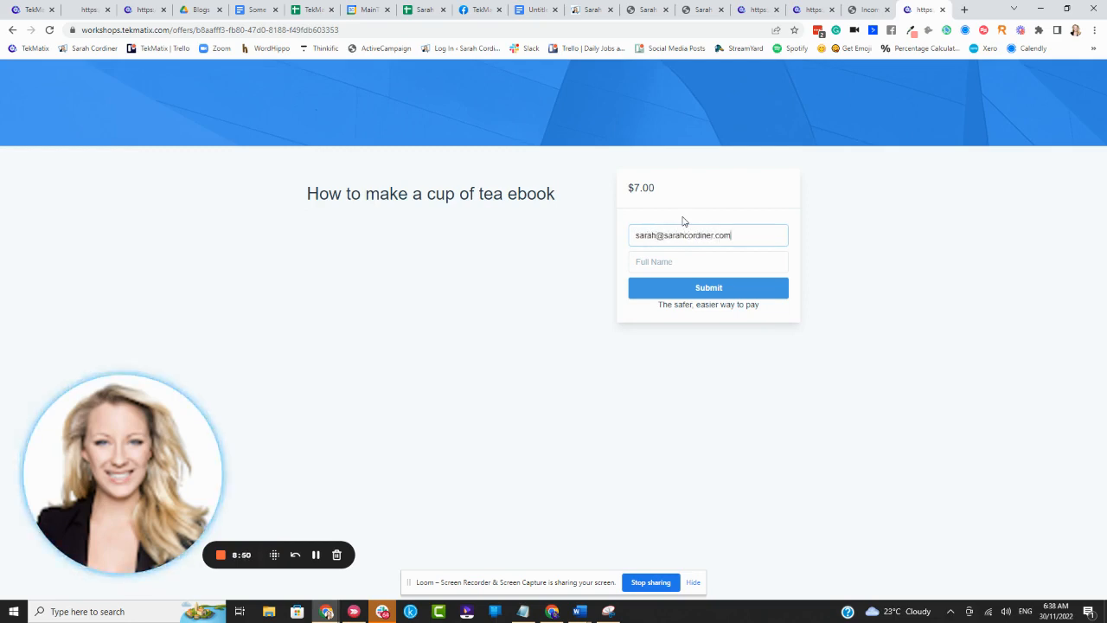
key("Tab")
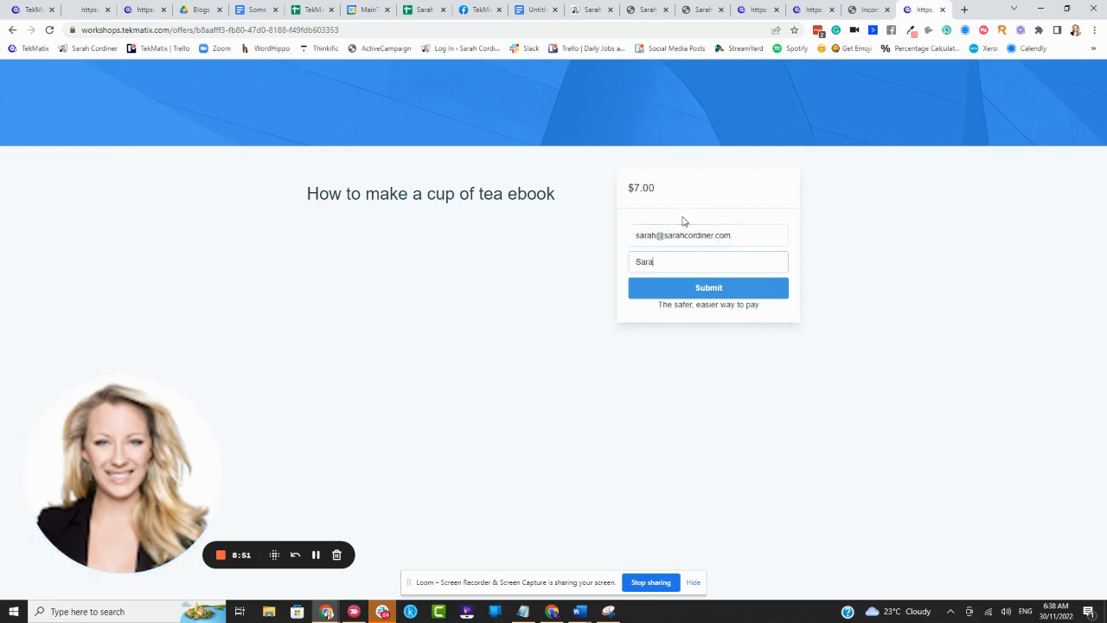
left_click(735, 288)
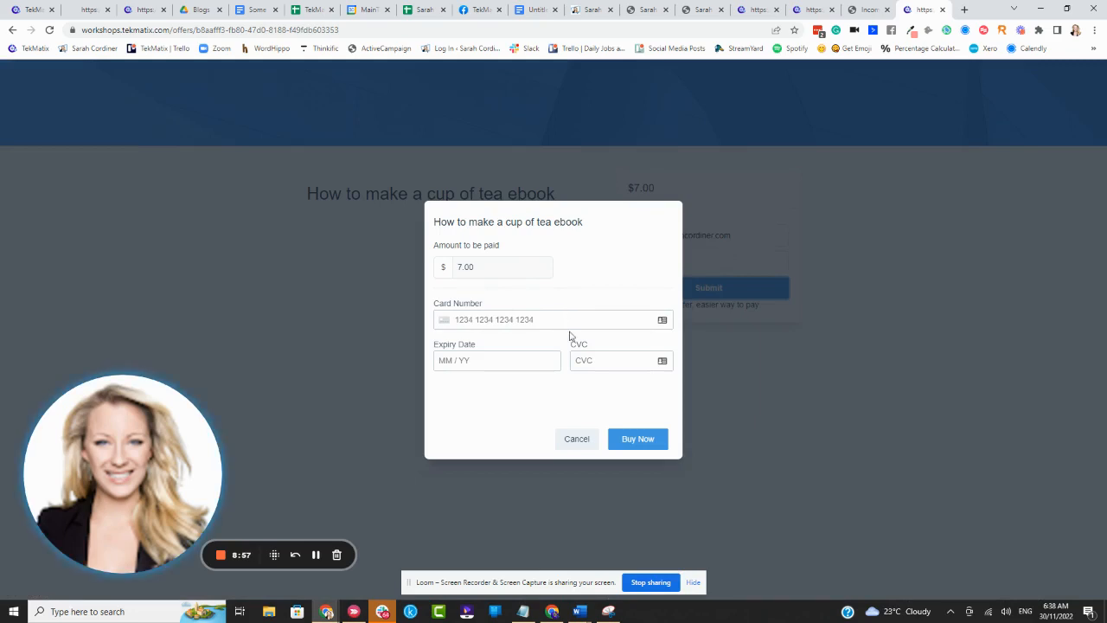
left_click(577, 440)
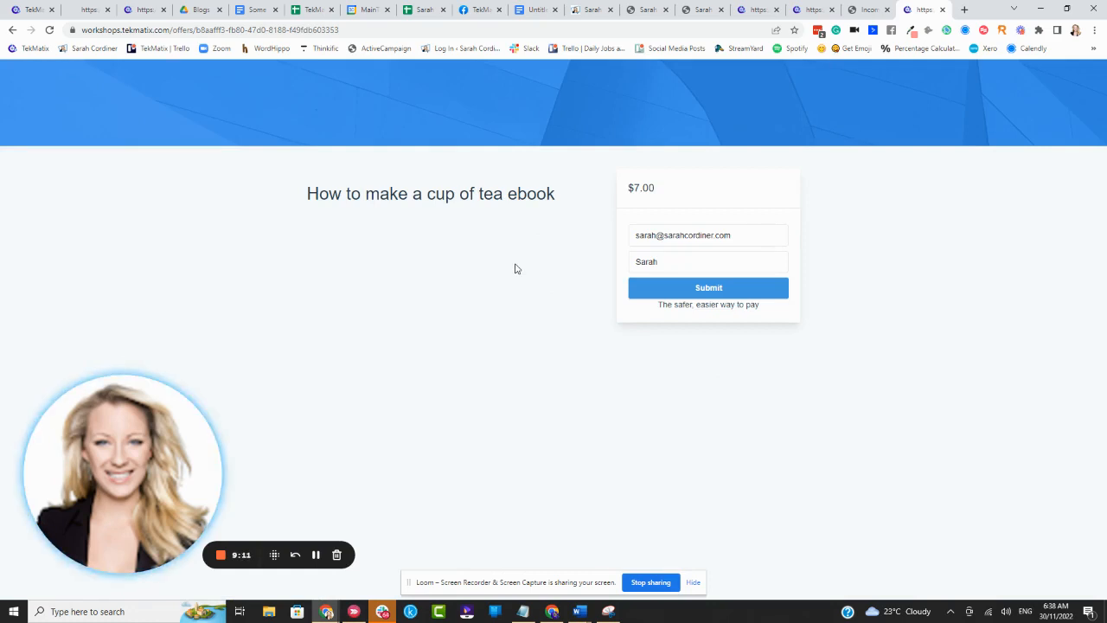
- Examine the full web address of the tea ebook checkout page
left_click(35, 13)
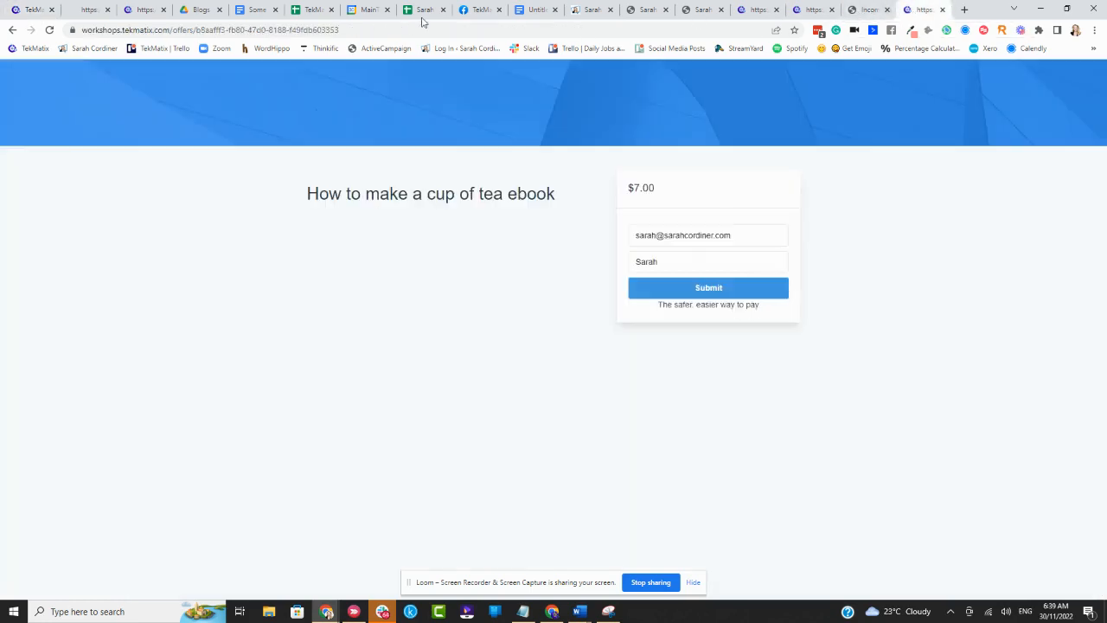
left_click(921, 10)
left_click(392, 33)
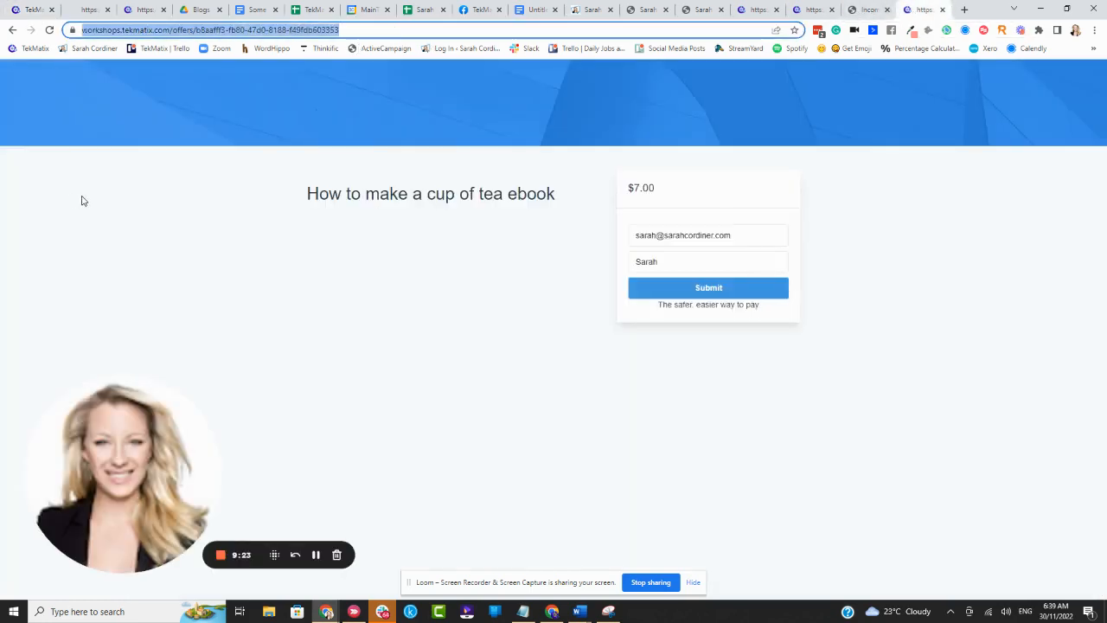
- Start a new URL redirect in TekMatix and choose learn.tekmatix.com as its domain
left_click(29, 11)
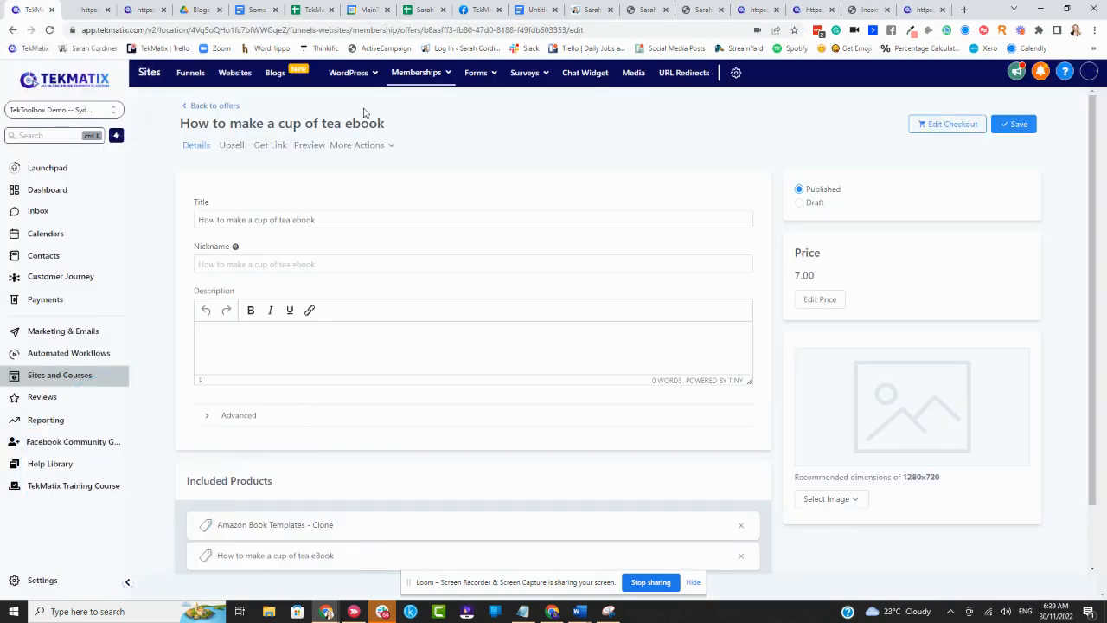
left_click(683, 71)
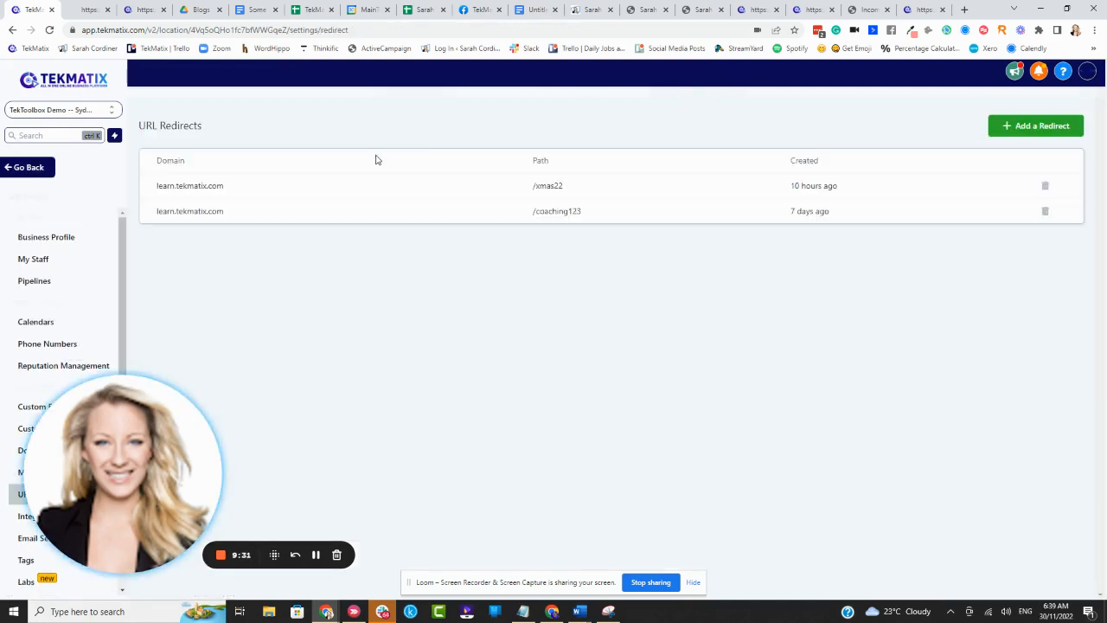
left_click(1045, 130)
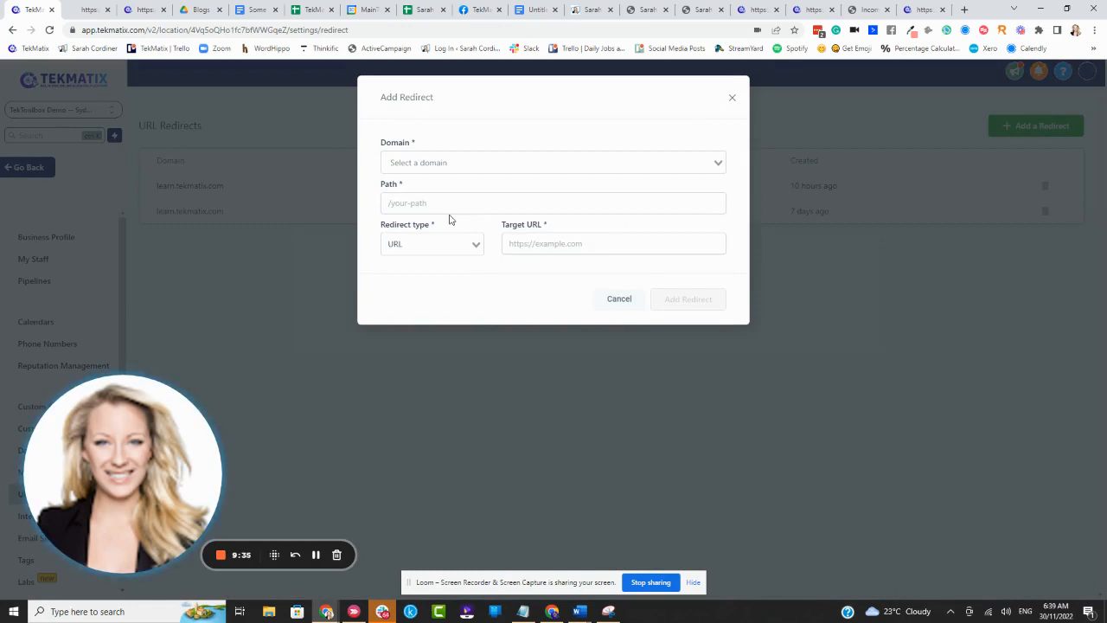
left_click(458, 162)
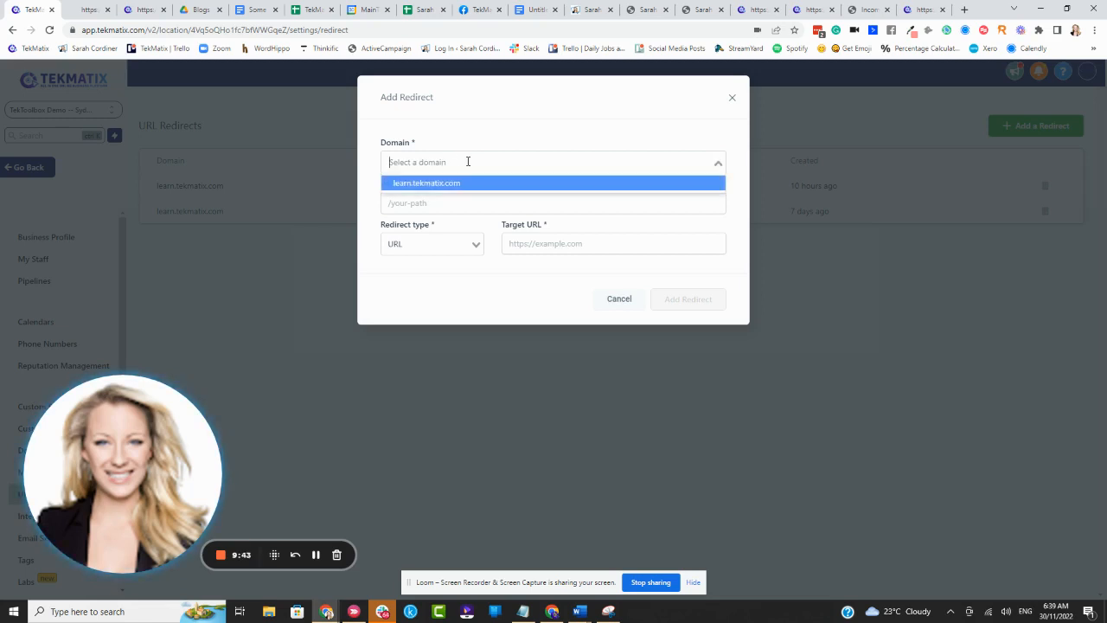
left_click(493, 146)
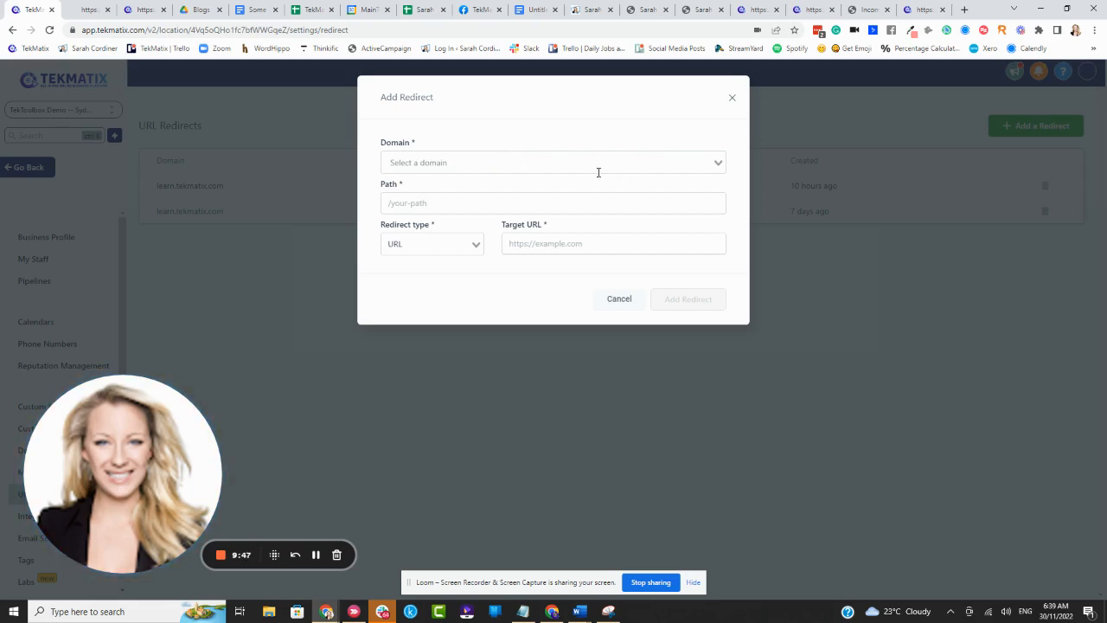
left_click(469, 164)
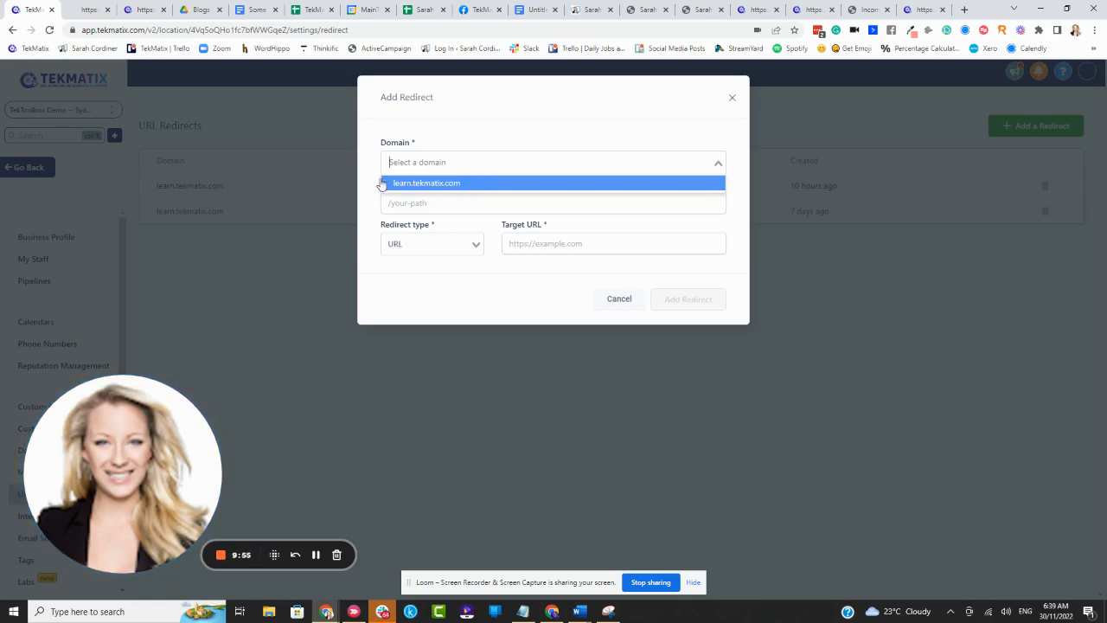
left_click(438, 186)
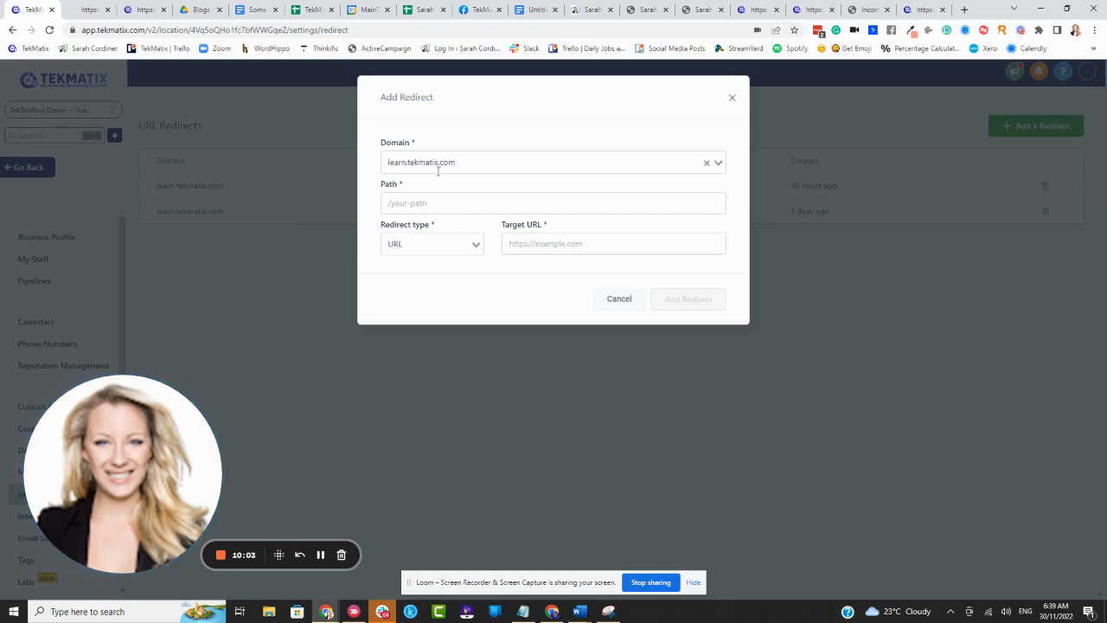
- Set the redirect's path to /maketea and its redirect type to URL
left_click(403, 203)
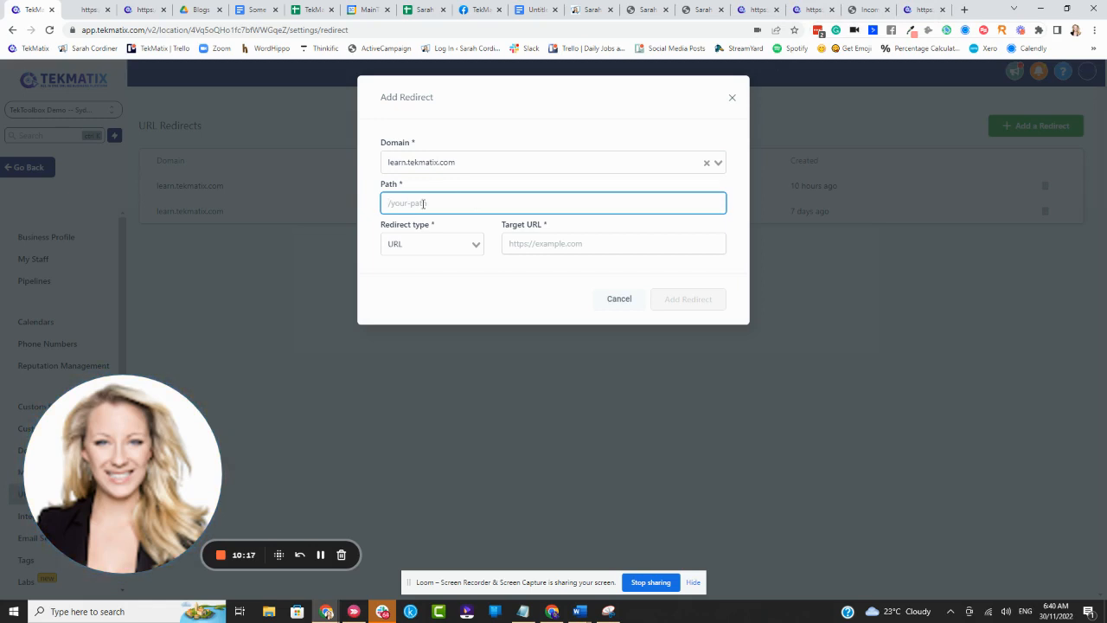
type("/")
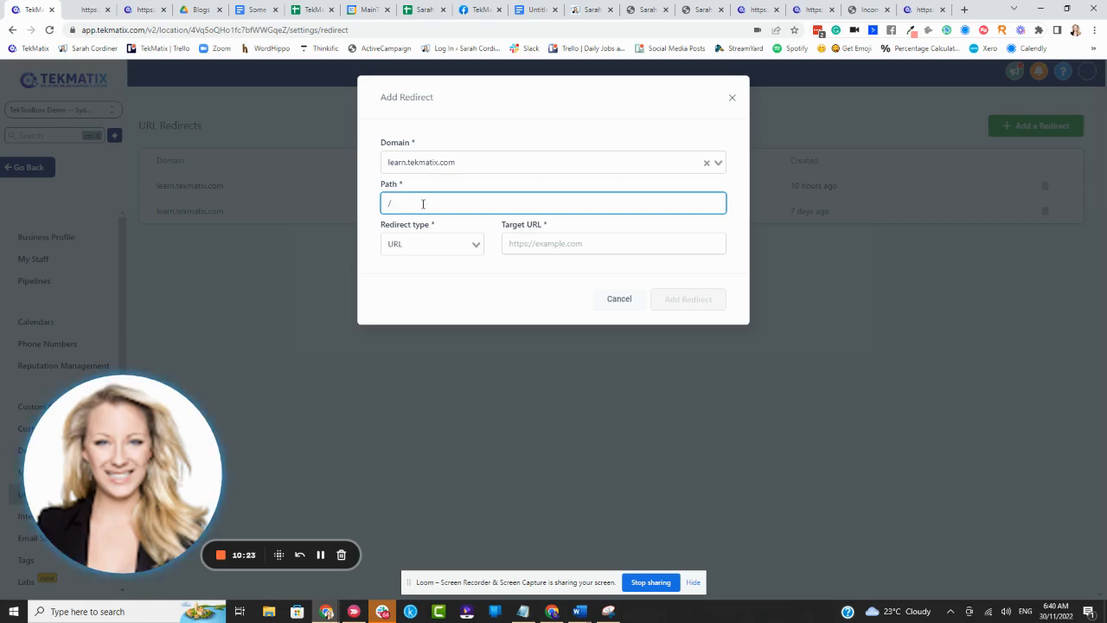
type("maketea")
left_click(424, 245)
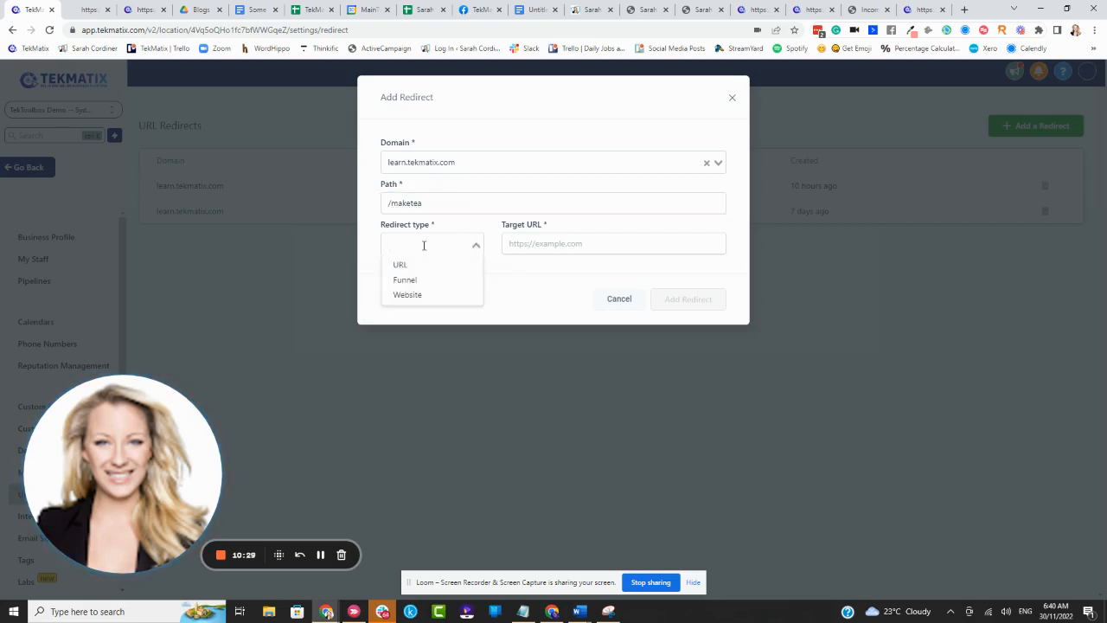
left_click(414, 263)
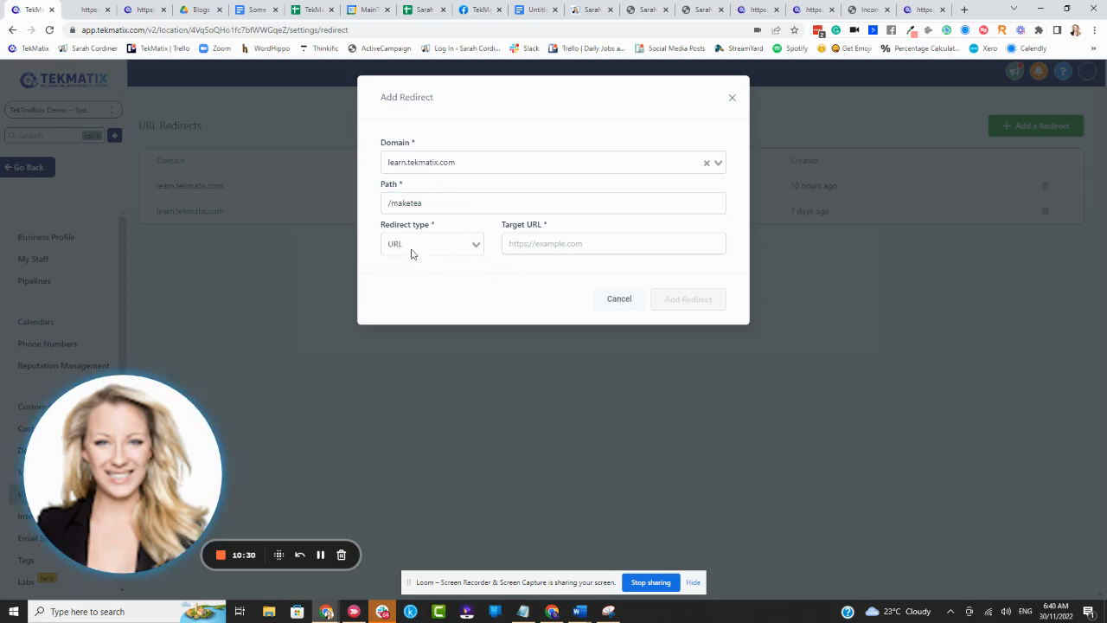
- Paste the tea ebook checkout page's address as the target URL and add the redirect
left_click(543, 246)
type("https://learn.tekmatix.com/offers/b8aafff3-fb80-47d0-8188-f49fdb603353")
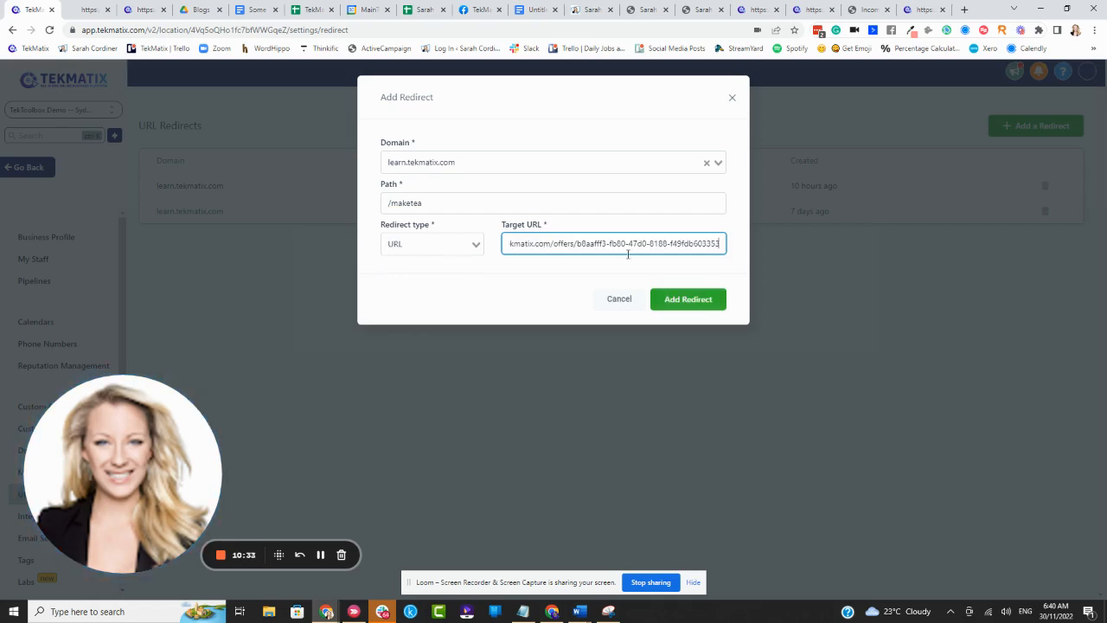
left_click_drag(529, 224, 482, 226)
left_click(564, 227)
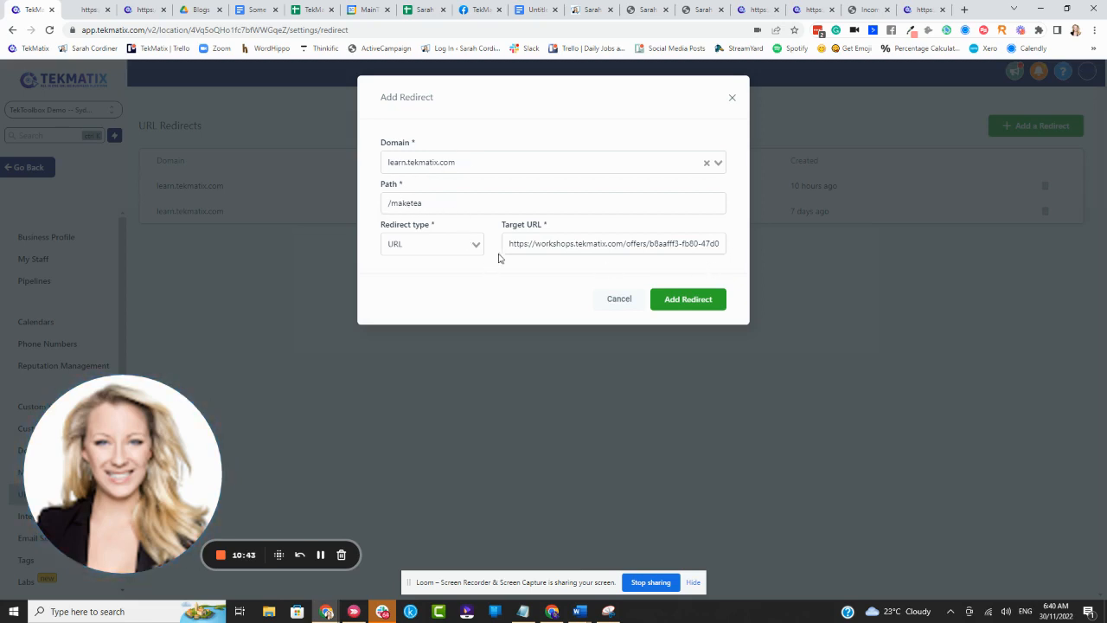
left_click_drag(527, 226, 503, 226)
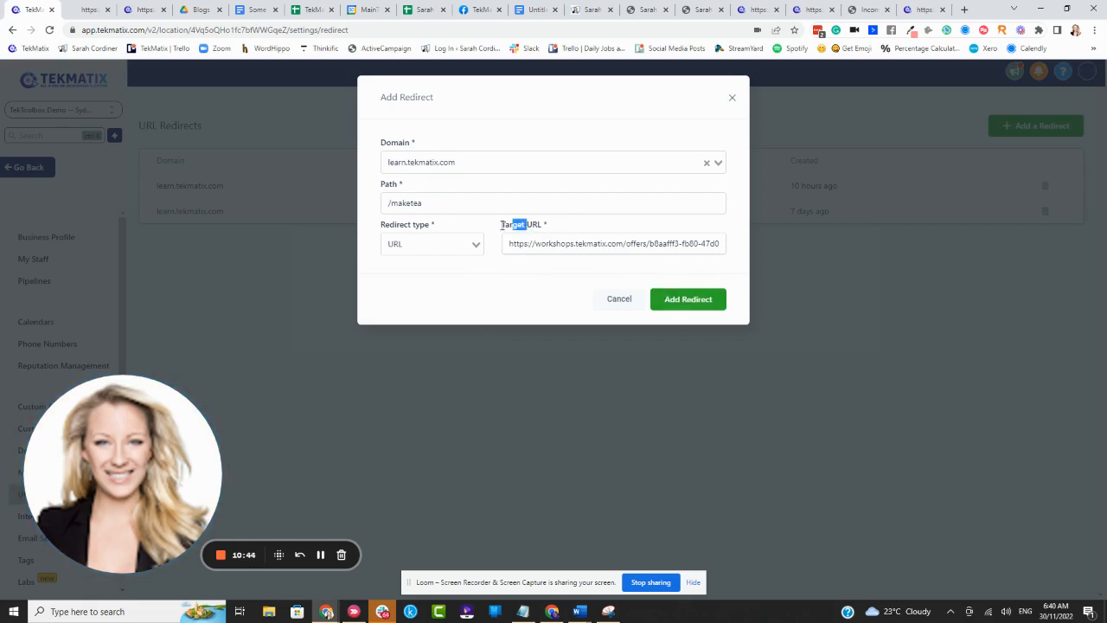
left_click(546, 226)
left_click(701, 305)
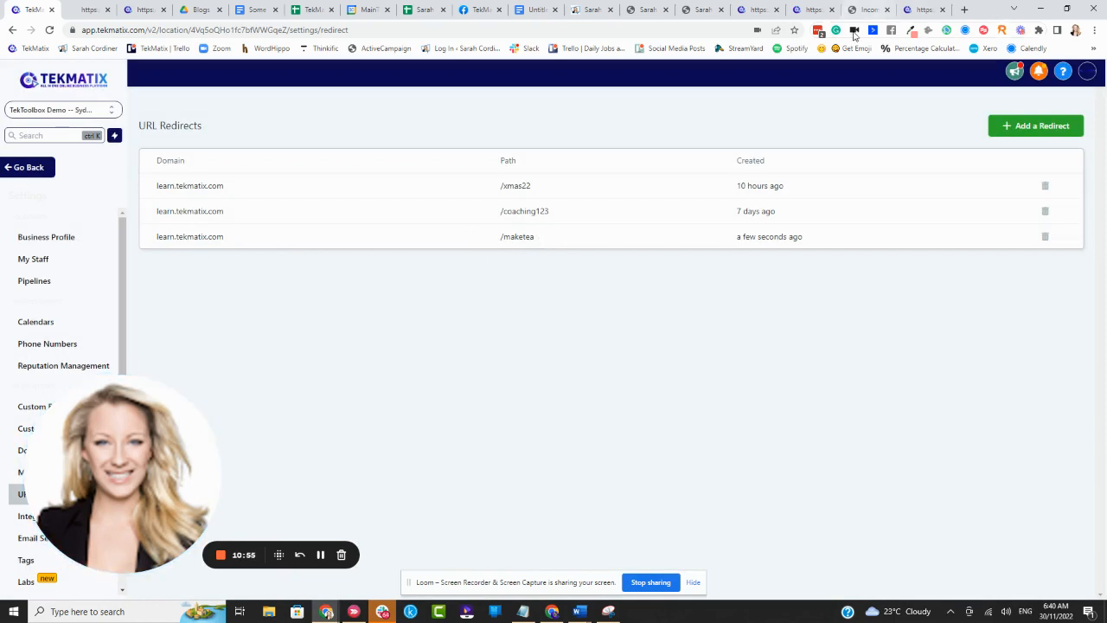
left_click(918, 9)
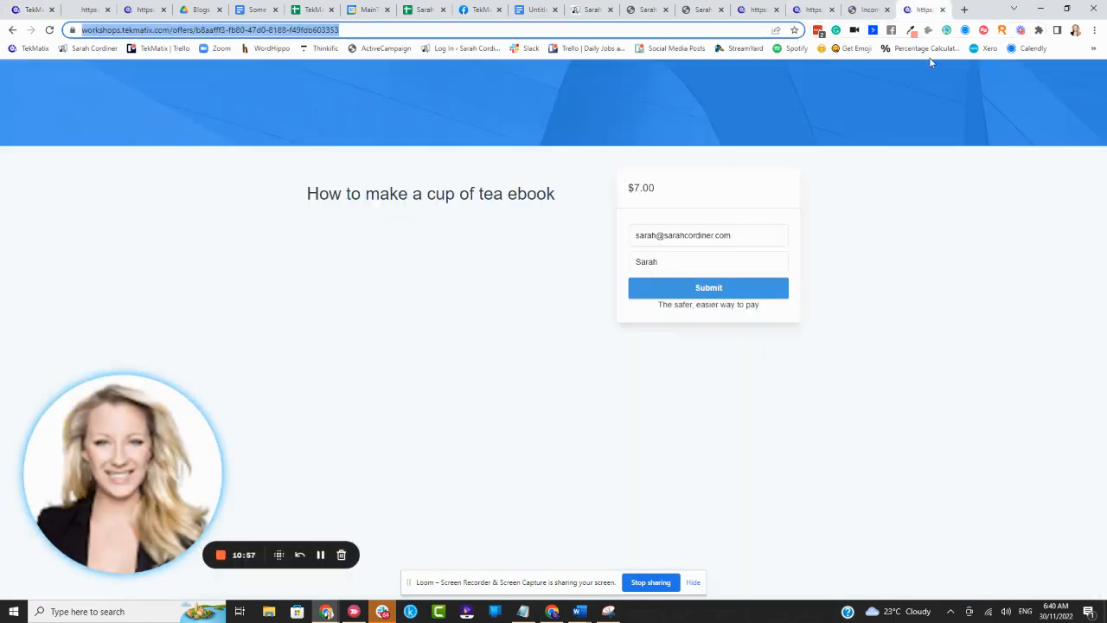
left_click(963, 10)
type("w")
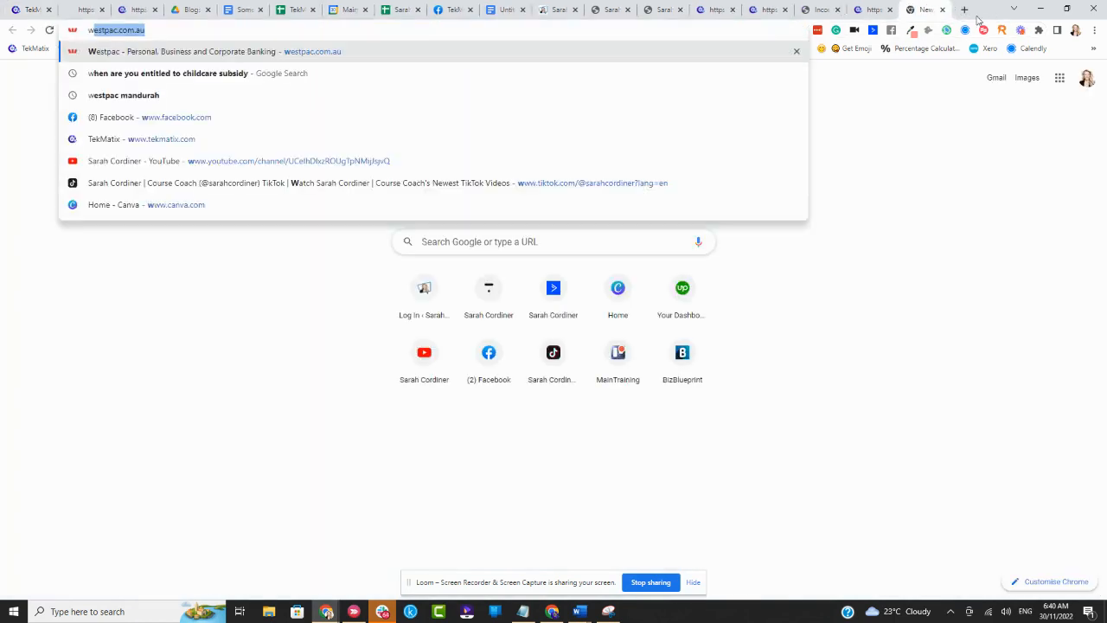
type("ww.tleaRN")
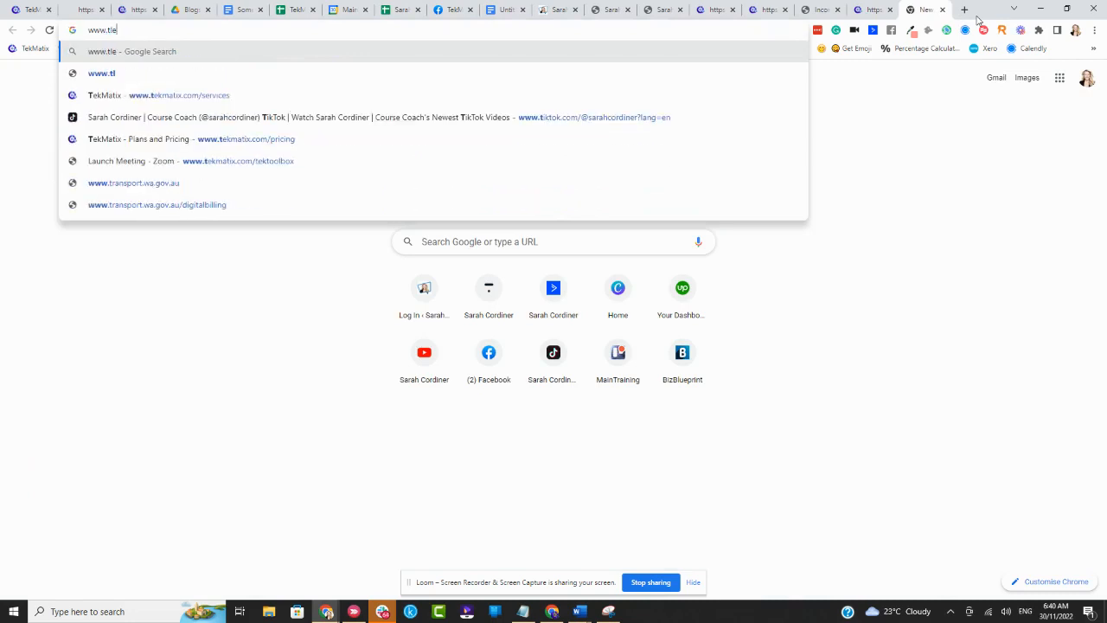
key("BackSpace")
key("BackSpace")
key("BackSpace")
key("BackSpace")
key("BackSpace")
key("BackSpace")
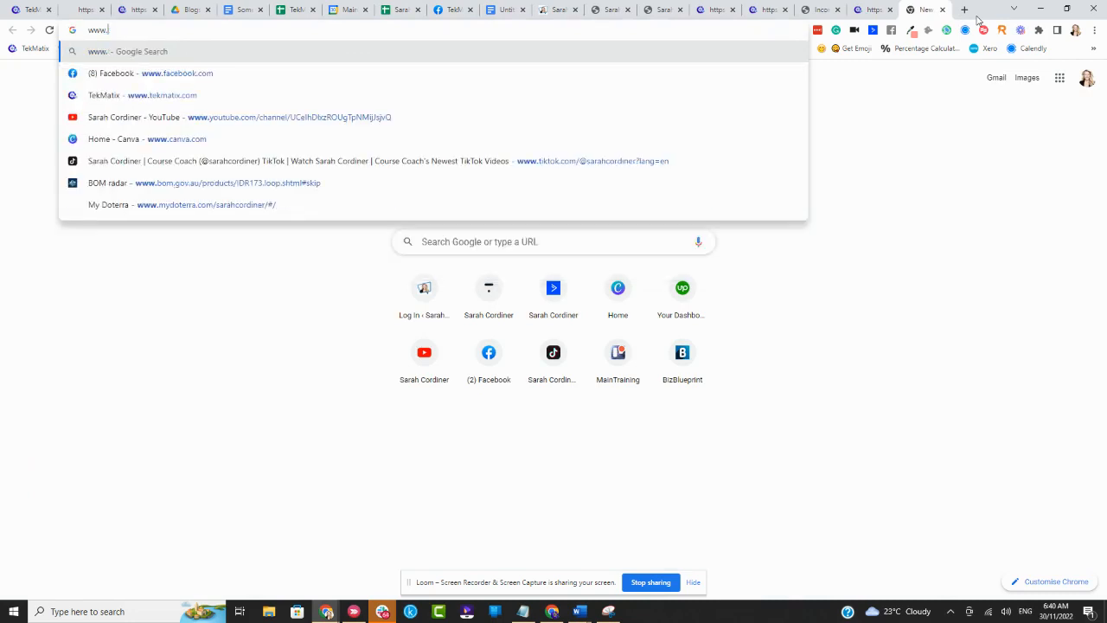
type("learn")
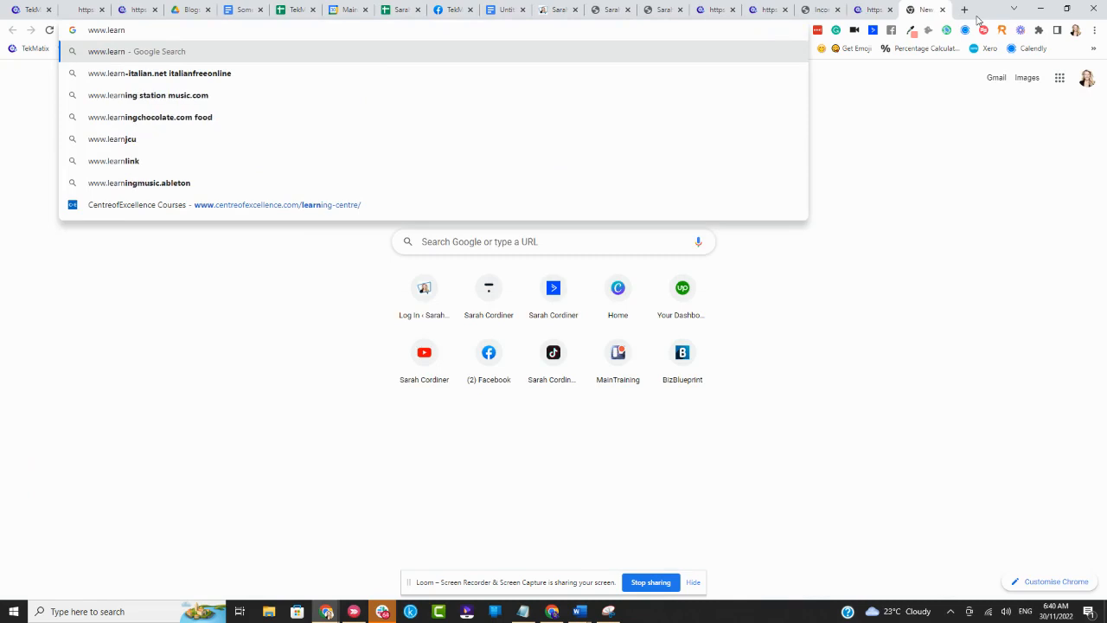
type(".tekmati")
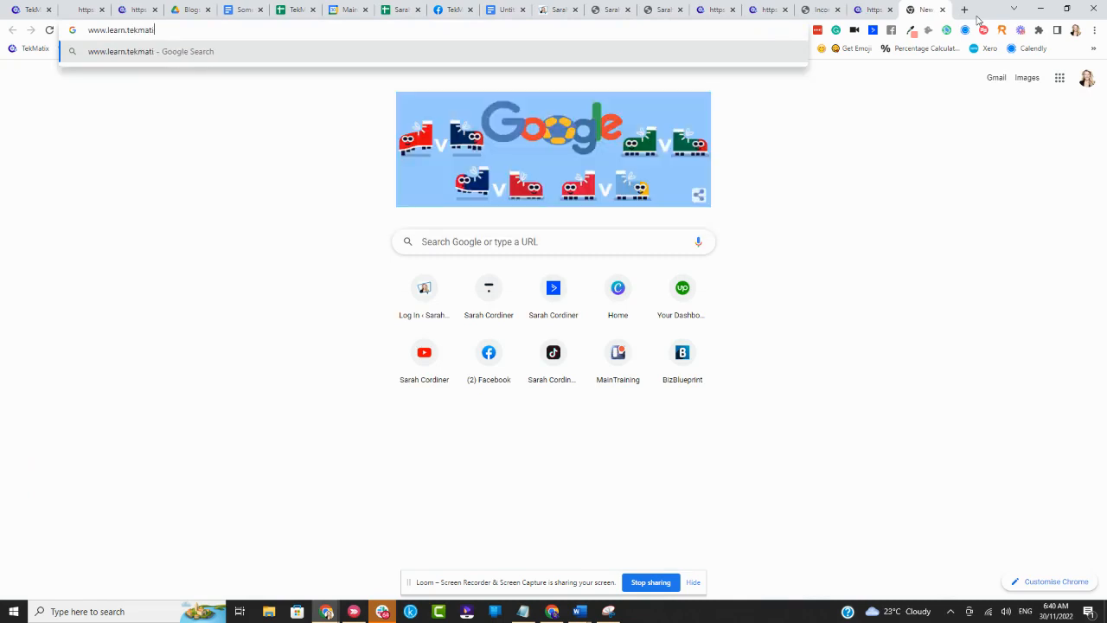
type("x.com/")
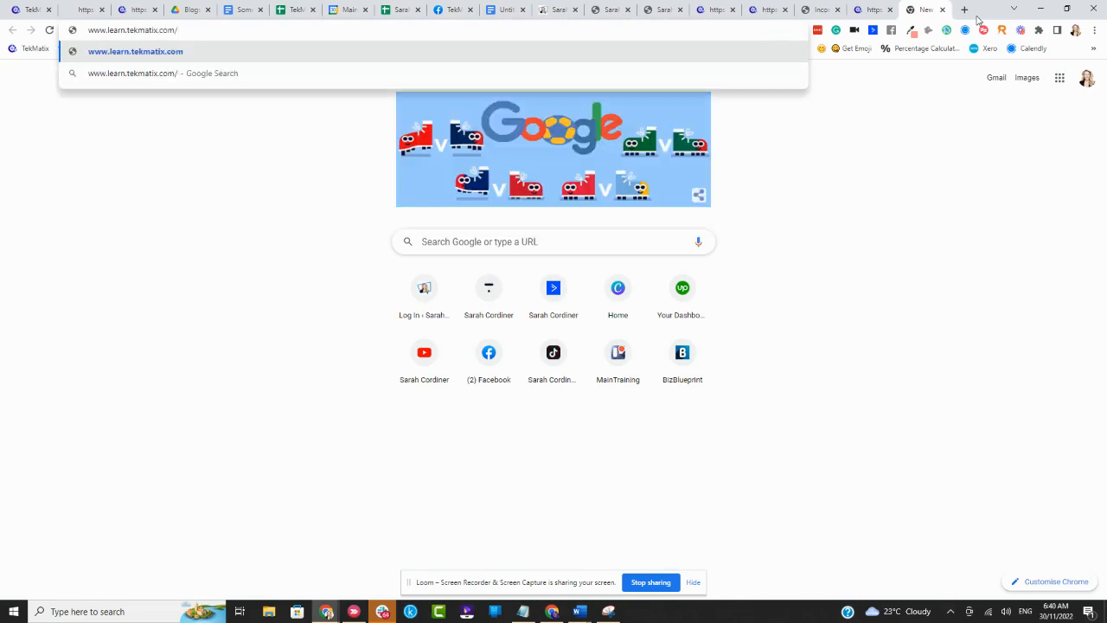
type("maketea")
key("Return")
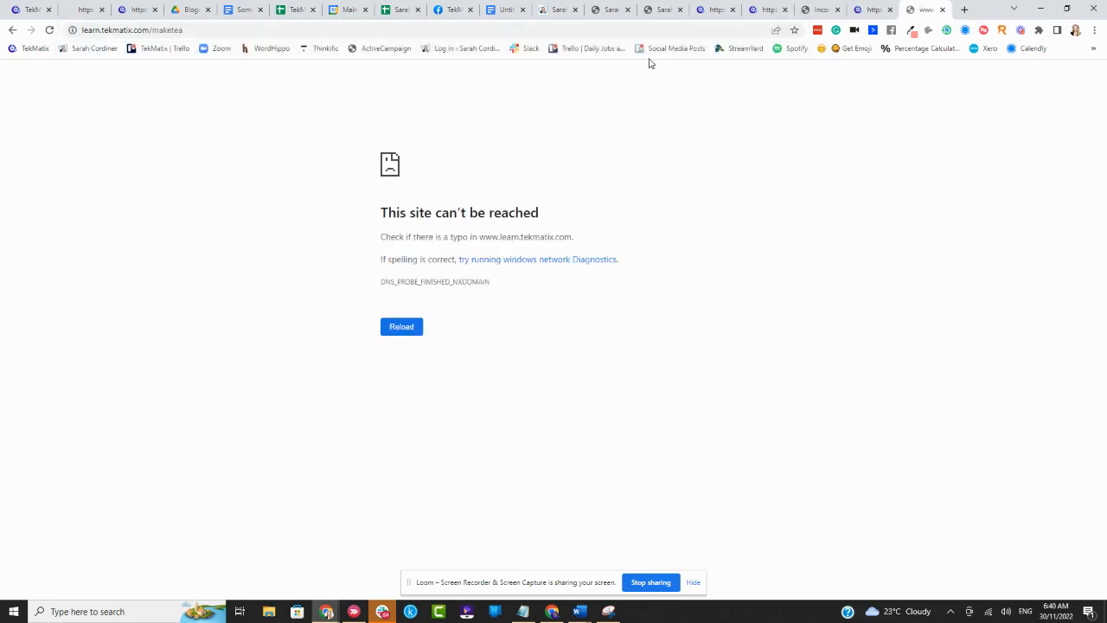
- Remove the www prefix from the web address and load learn.tekmatix.com/maketea to test the redirect
left_click(165, 31)
left_click(149, 31)
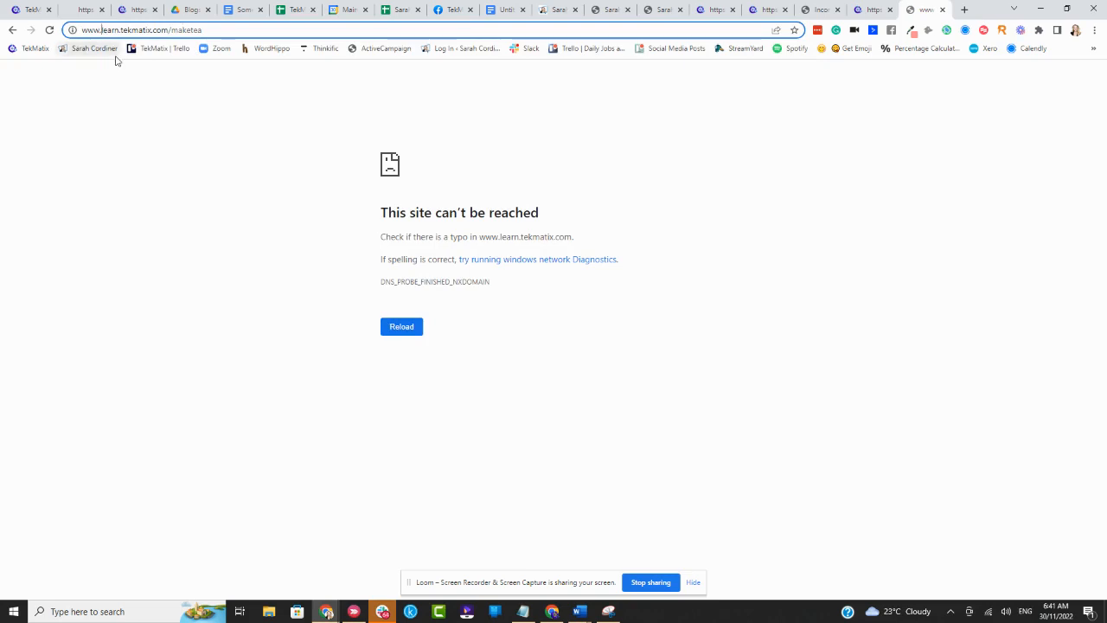
key("BackSpace")
key("BackSpace")
key("BackSpace")
key("BackSpace")
key("Return")
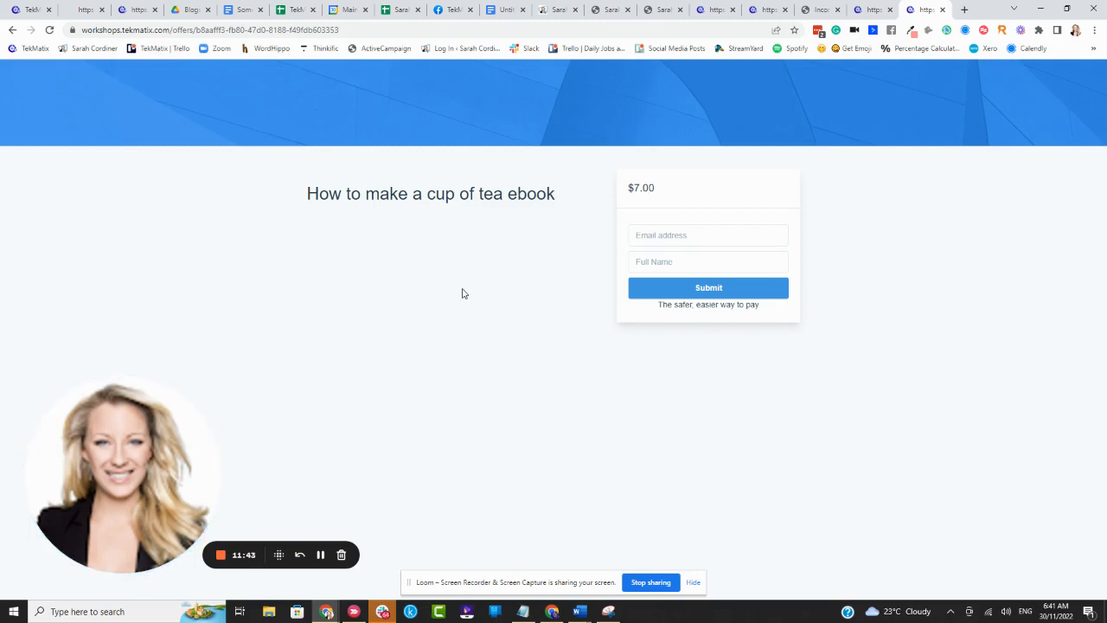
- Compare the URL redirects list with the original tea ebook checkout page, and return to the list
left_click(26, 12)
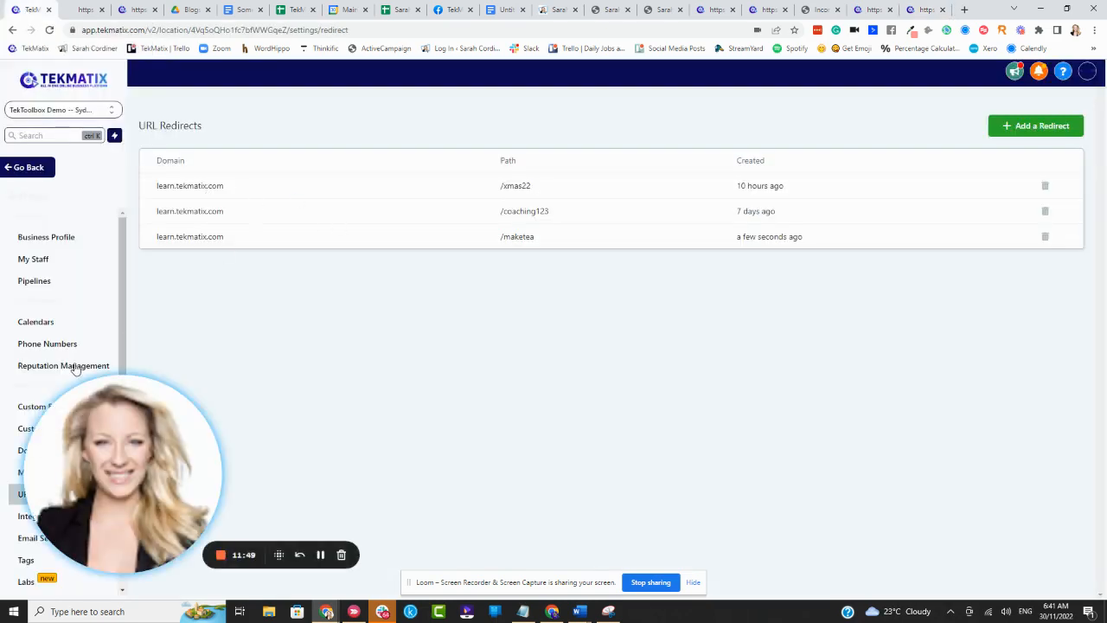
left_click(874, 9)
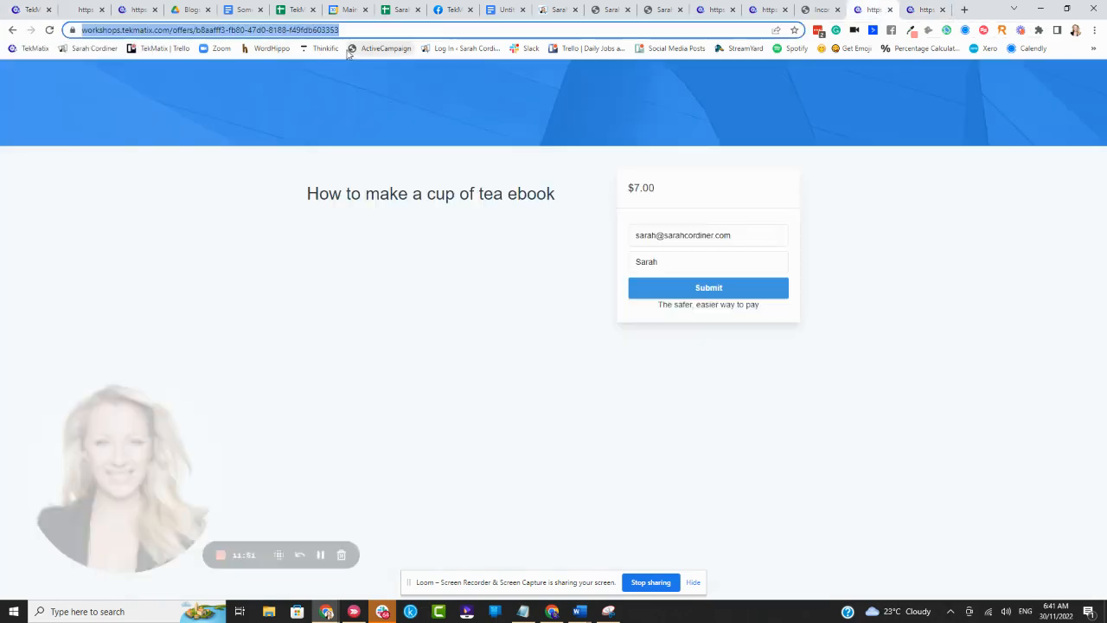
left_click(26, 10)
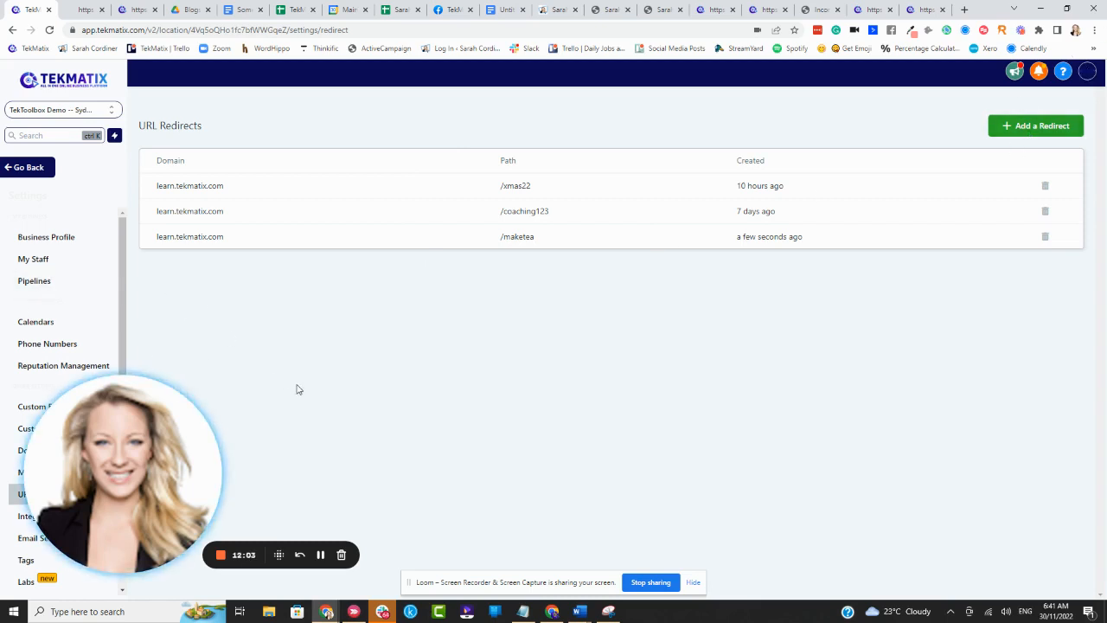
left_click(320, 555)
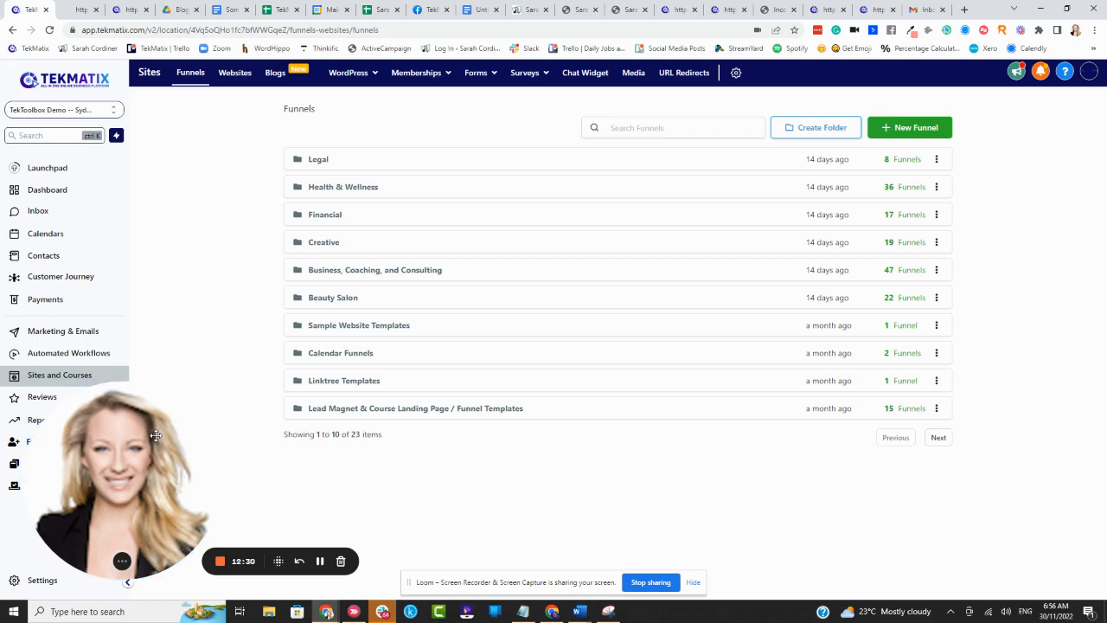
left_click_drag(146, 442, 234, 442)
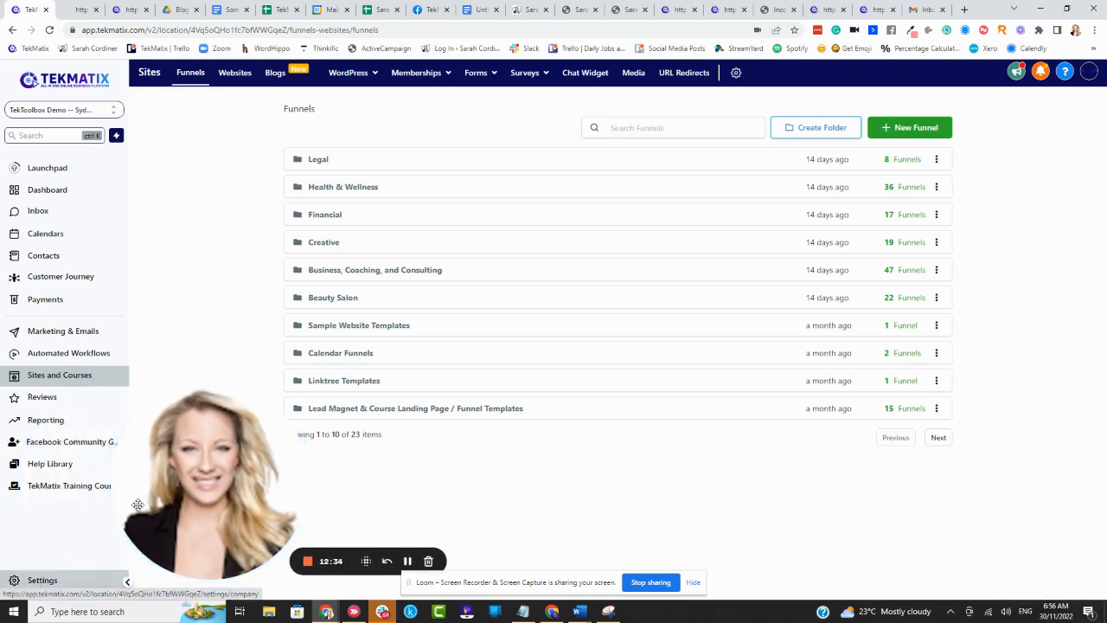
left_click_drag(147, 497, 58, 489)
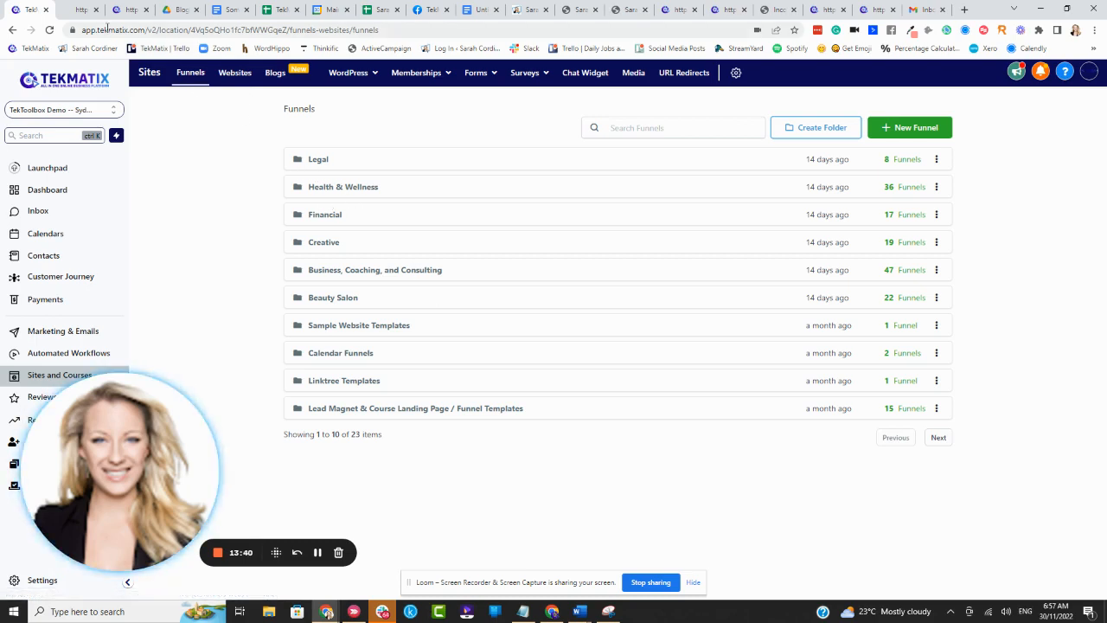
- Open the Home page of the Chic Smart funnel from the Beauty Salon folder in the page editor
left_click(344, 300)
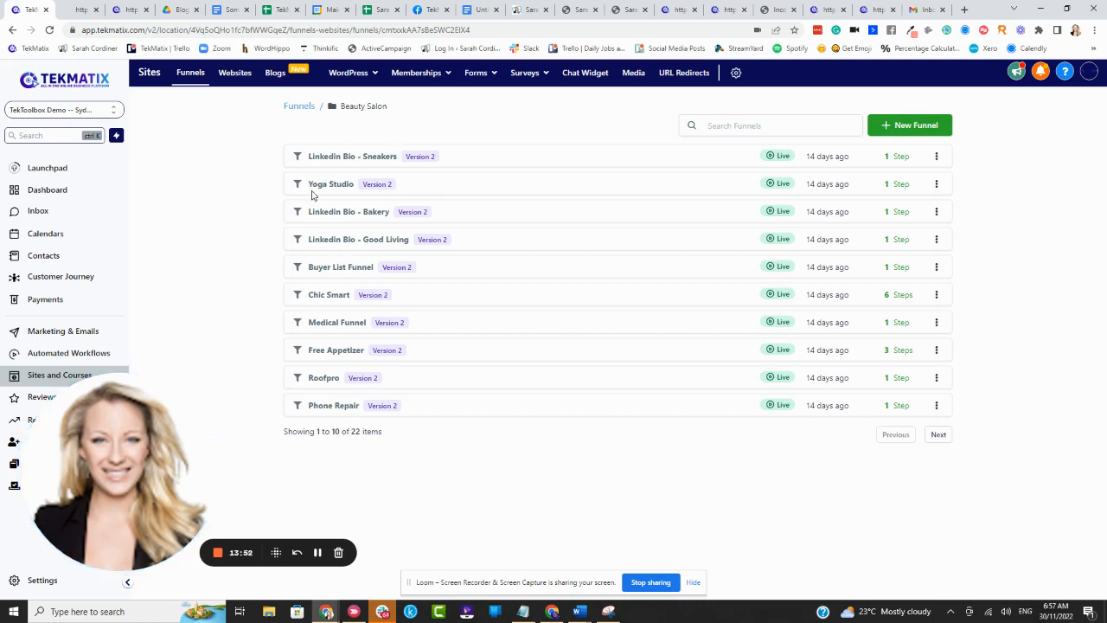
left_click(330, 295)
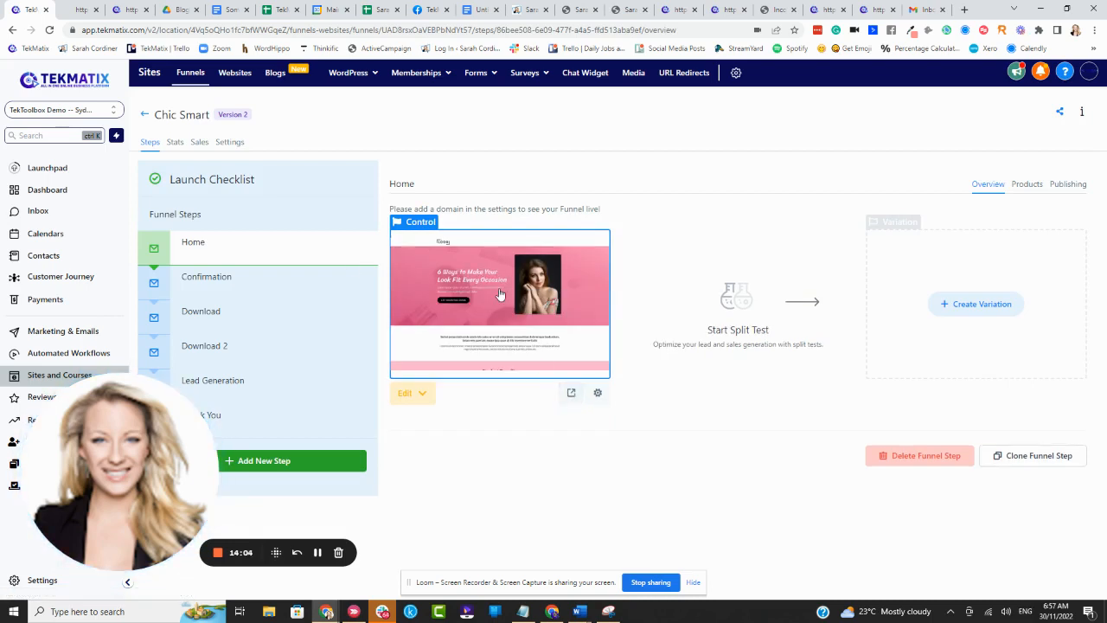
left_click(423, 395)
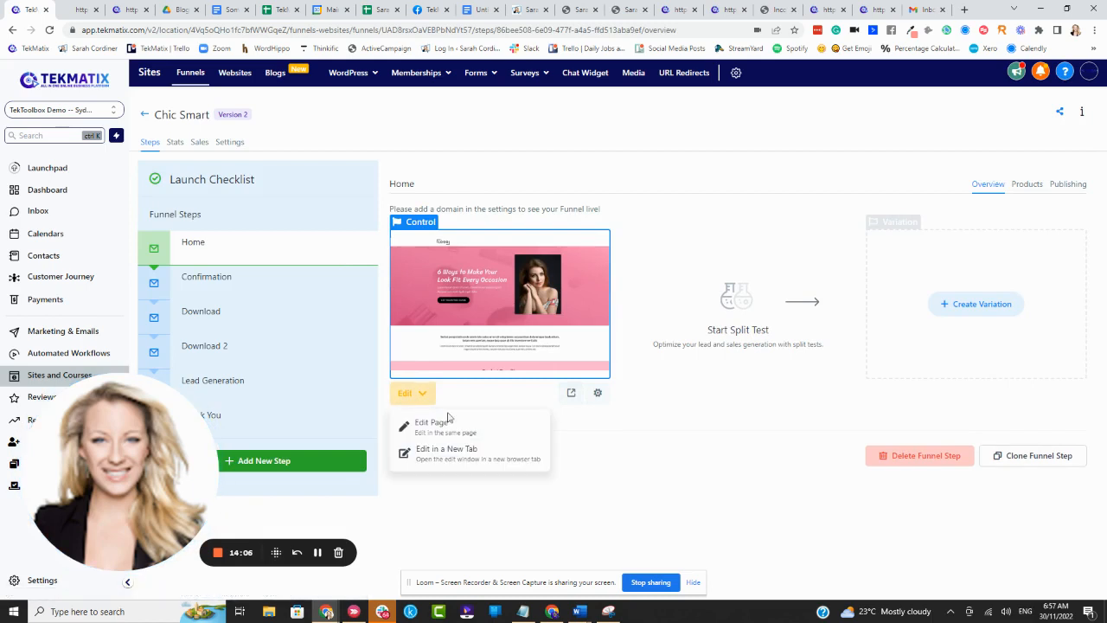
left_click(450, 427)
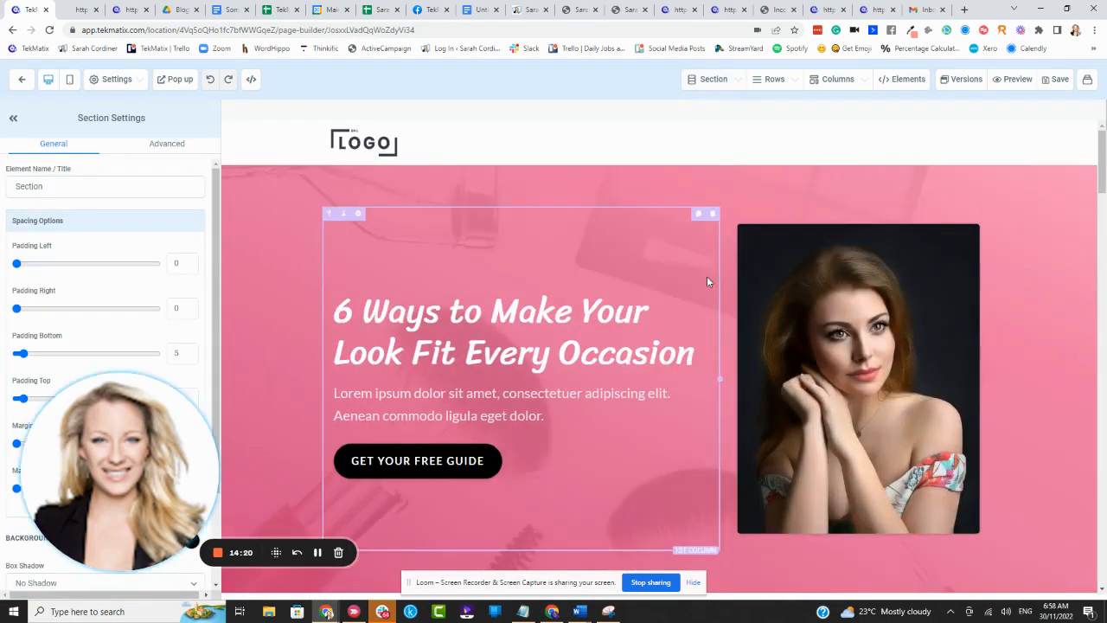
scroll(707, 276, "down", 2)
scroll(713, 266, "up", 3)
scroll(713, 266, "down", 2)
scroll(713, 266, "up", 2)
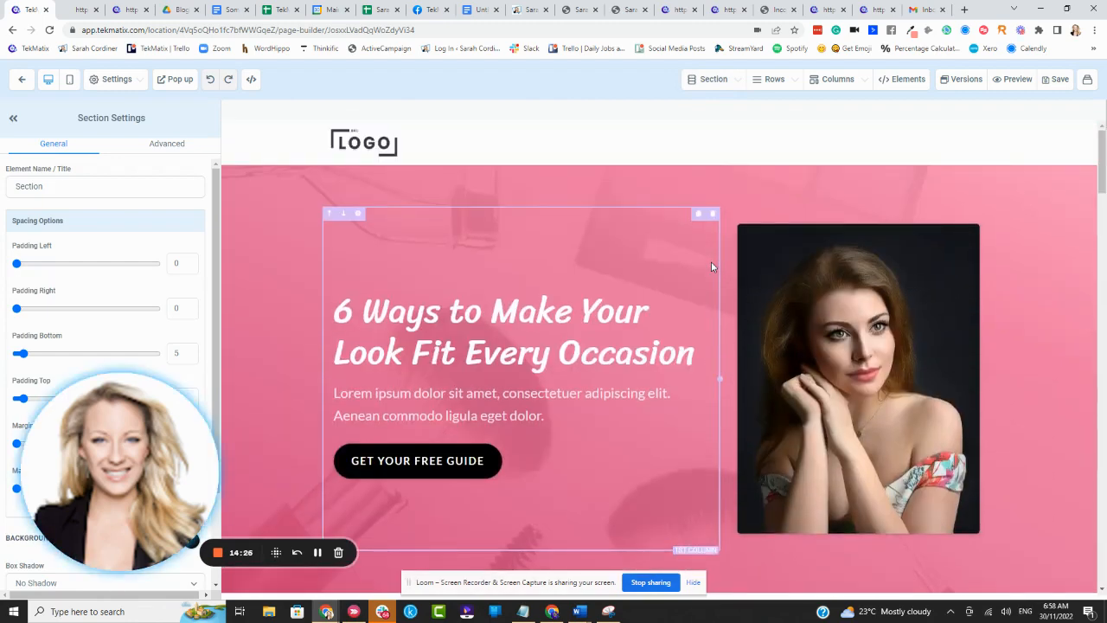
scroll(837, 489, "down", 2)
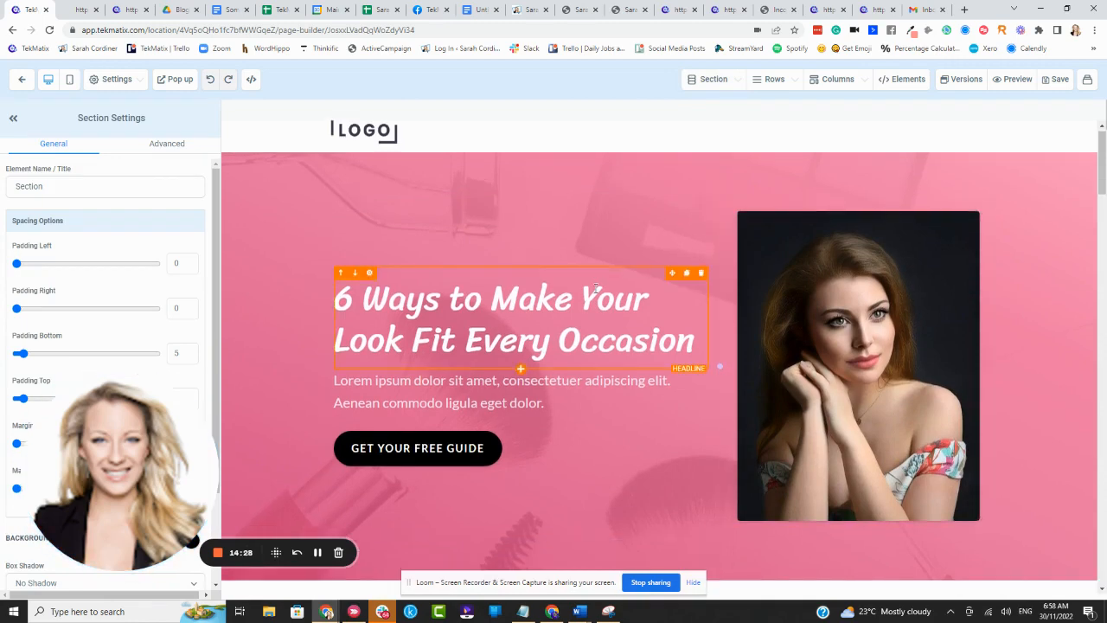
scroll(570, 284, "up", 2)
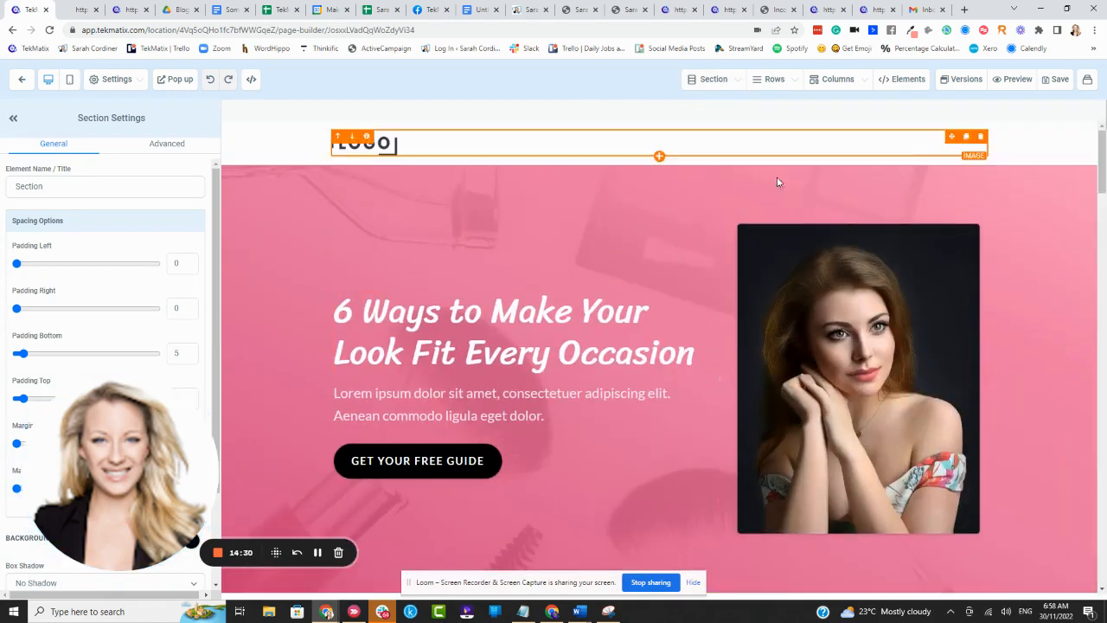
scroll(742, 216, "down", 1)
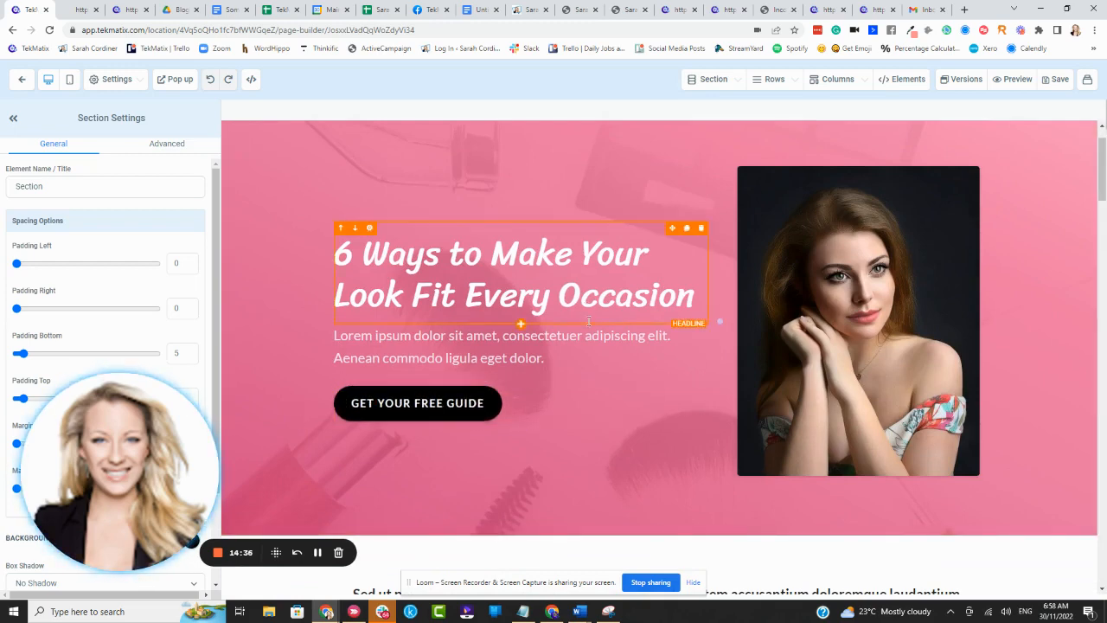
- Switch to the Black Friday sales page and follow its Course Creators Success Bundle button through to the checkout page
left_click(526, 10)
scroll(679, 260, "up", 5)
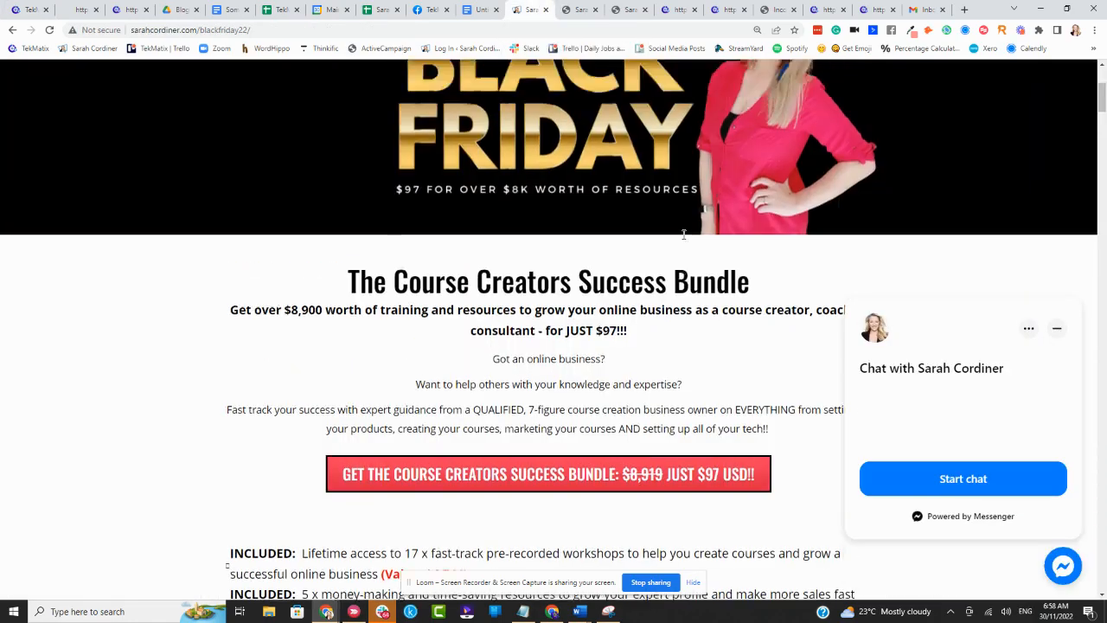
scroll(679, 233, "down", 5)
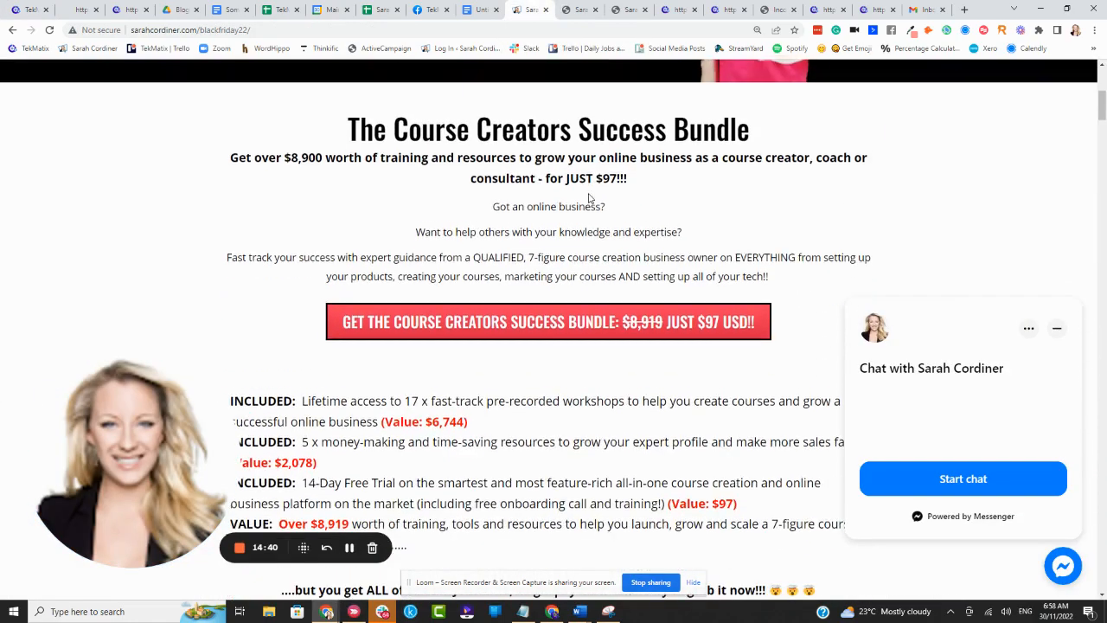
left_click(534, 260)
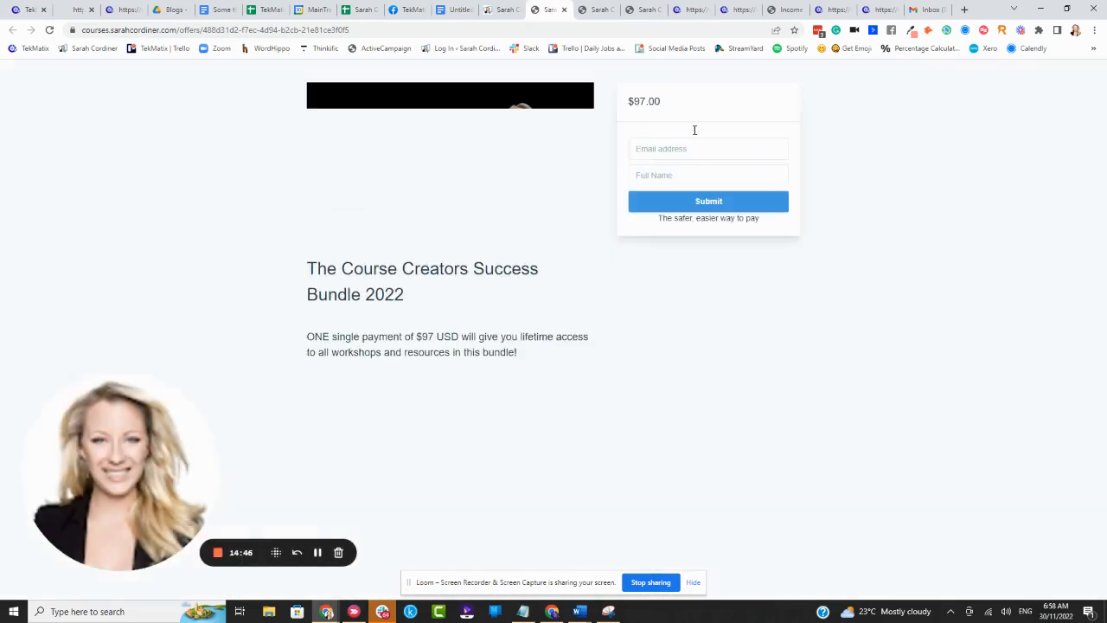
- Copy the full web address of the tea ebook checkout page and return to the funnel page editor
left_click(861, 10)
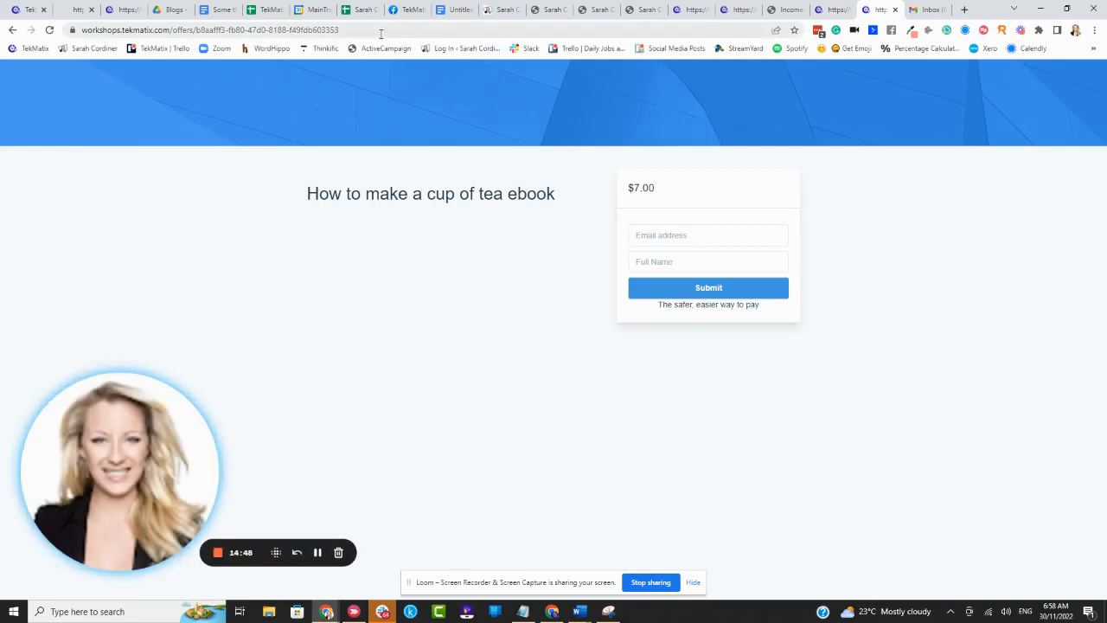
left_click_drag(381, 32, 1, 4)
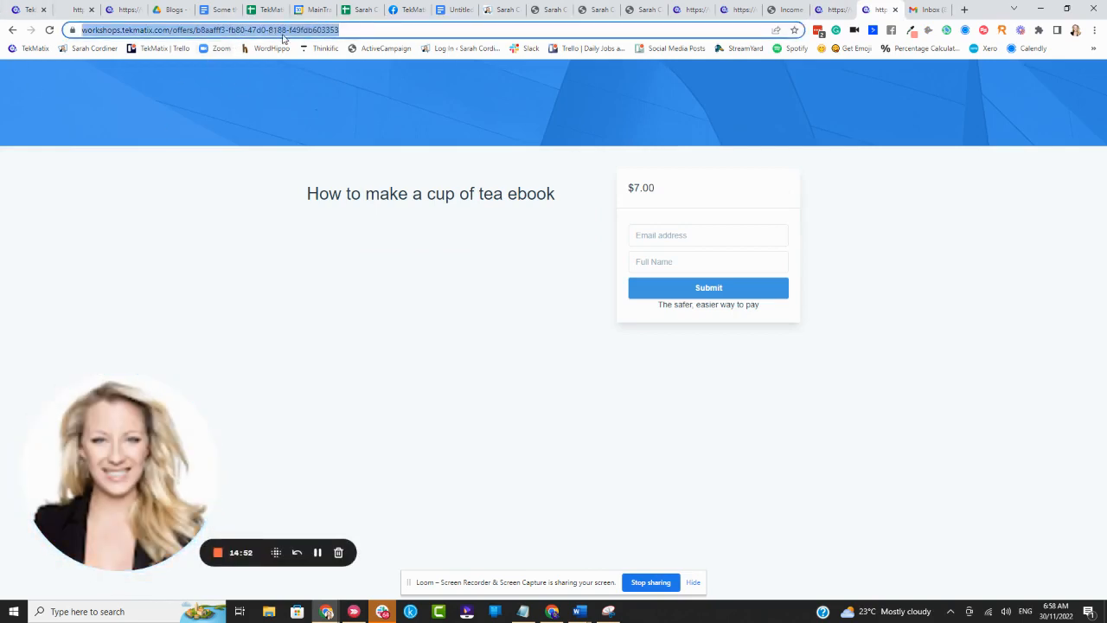
left_click(26, 9)
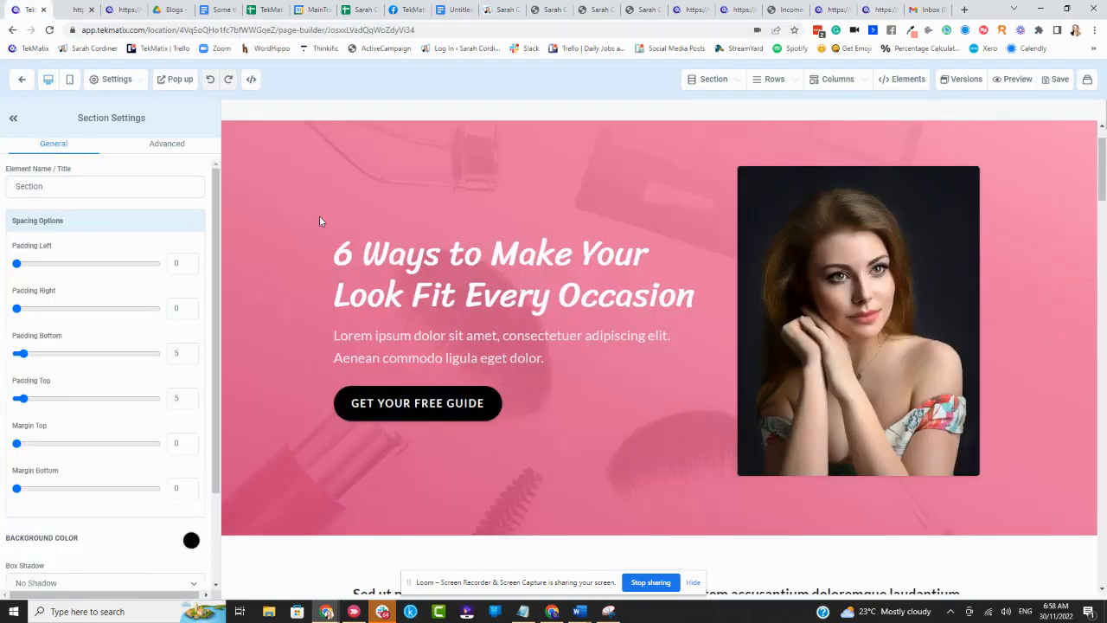
- Add a full-width section containing a one-column row directly below the pink hero section
scroll(390, 234, "down", 3)
scroll(457, 244, "up", 1)
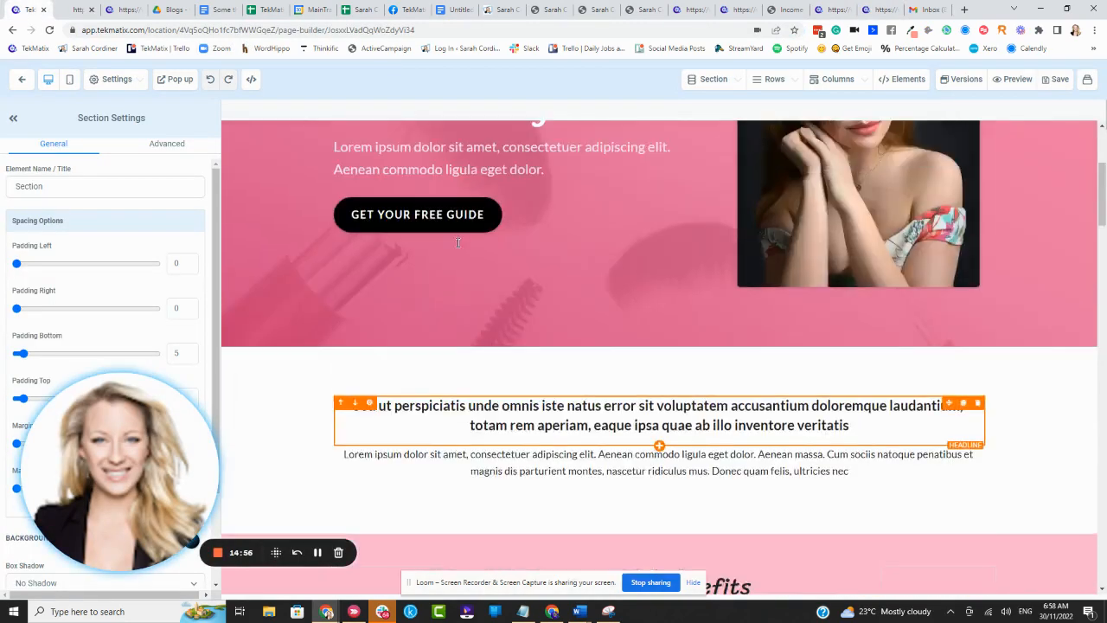
scroll(458, 244, "up", 1)
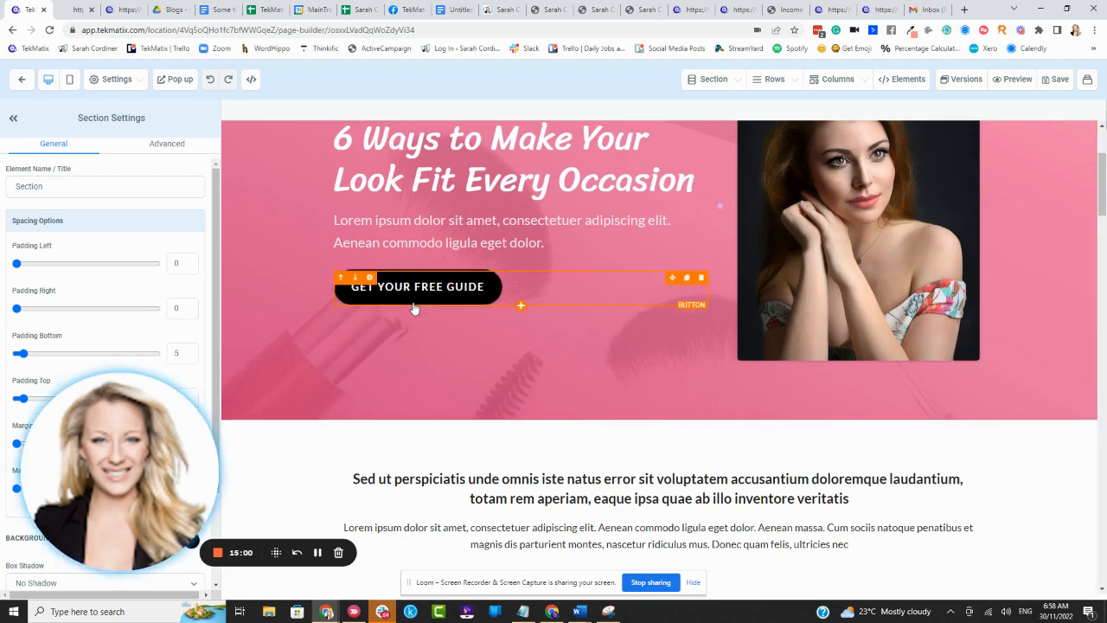
left_click(660, 422)
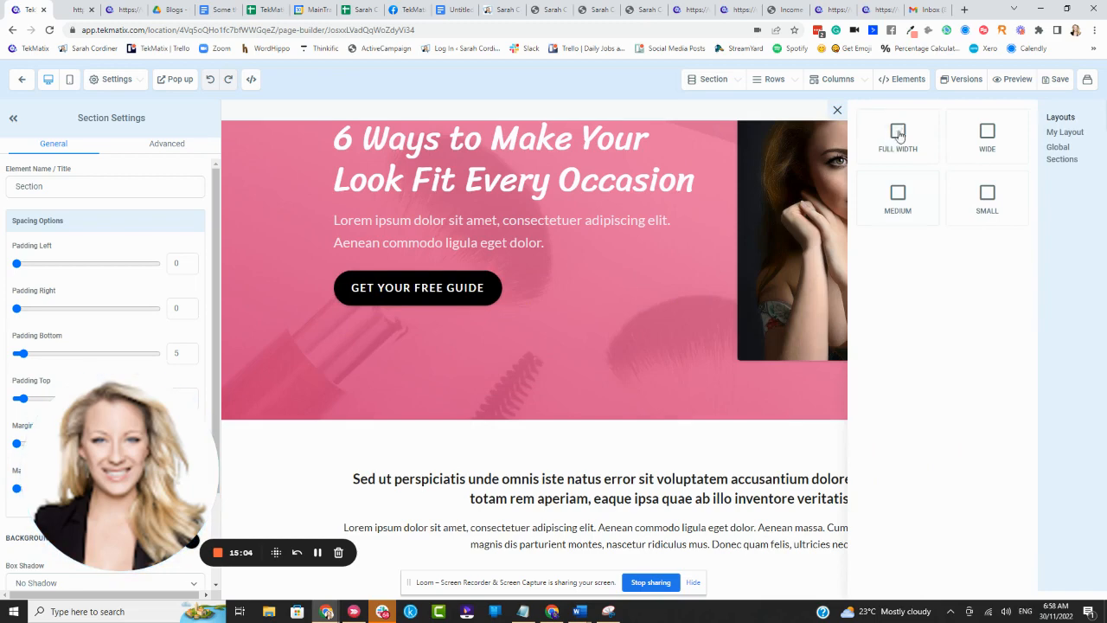
left_click(899, 134)
left_click(660, 460)
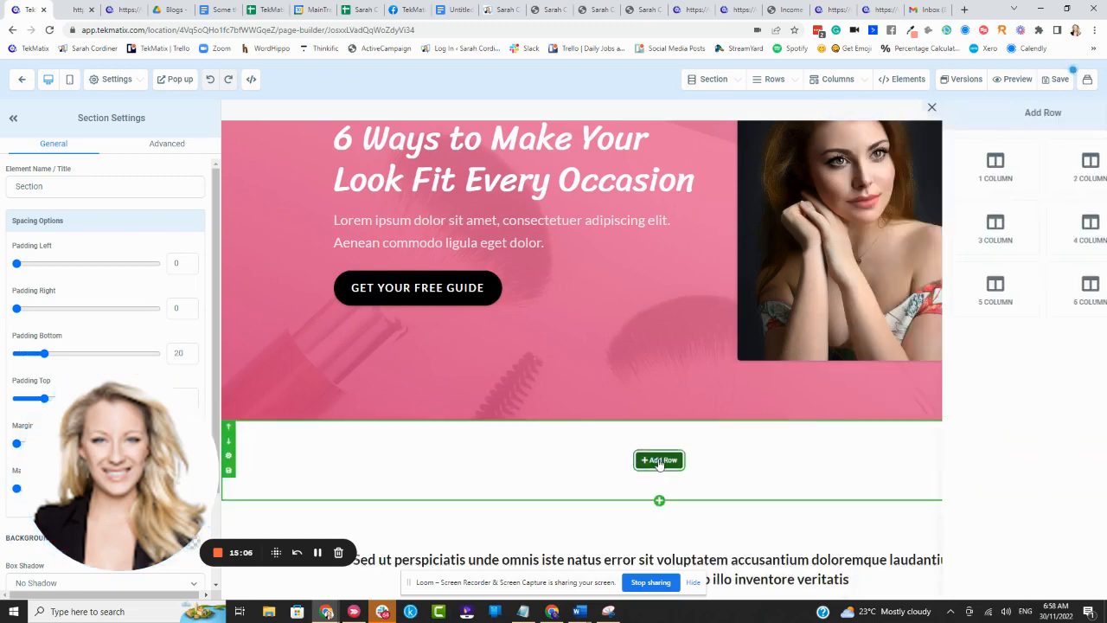
left_click_drag(996, 165, 663, 476)
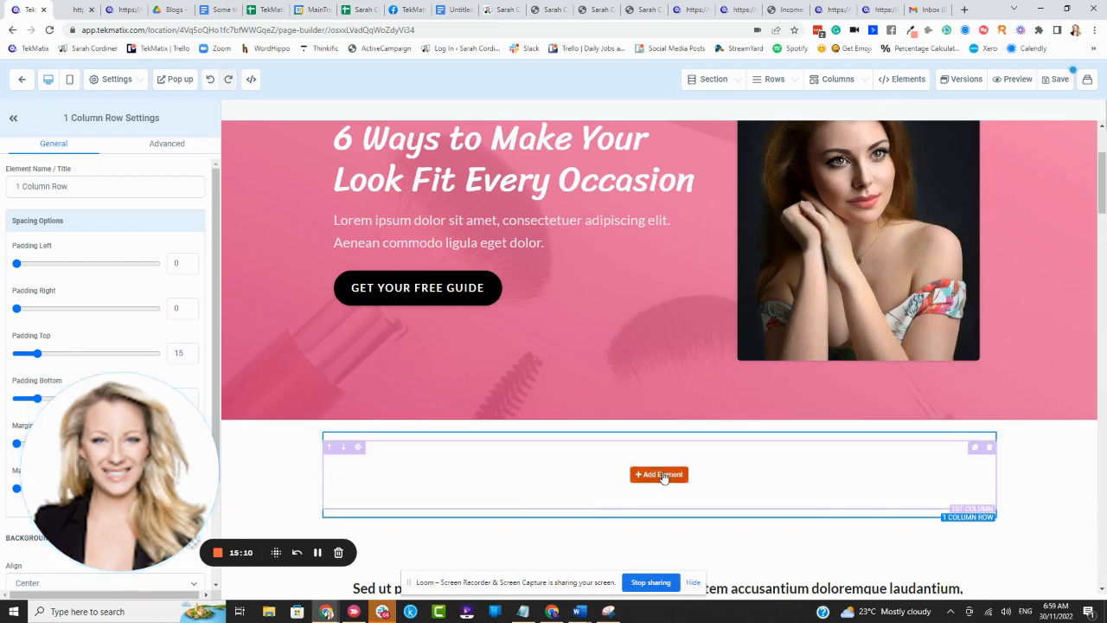
- Try to place a 1 Step Order element in the empty column of the new row
left_click(659, 474)
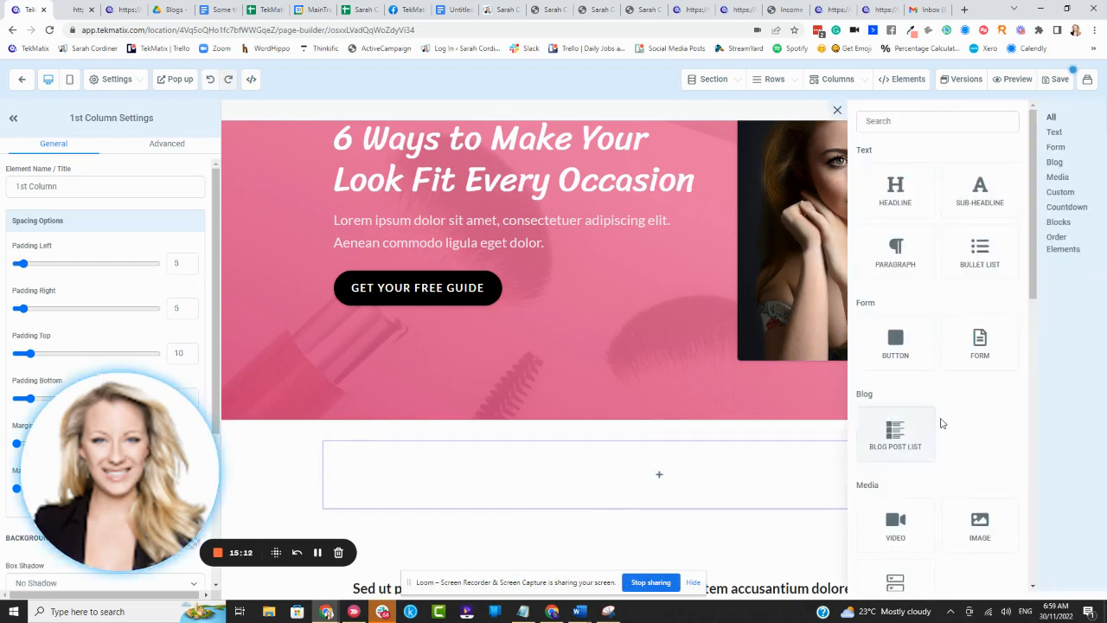
scroll(937, 422, "down", 4)
scroll(935, 421, "down", 5)
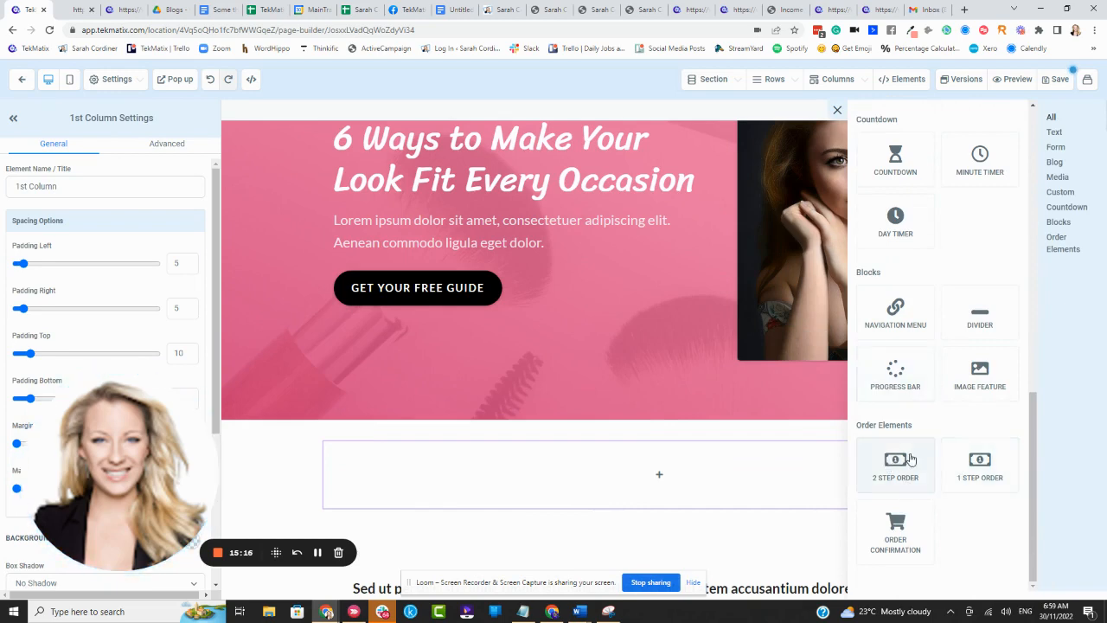
left_click_drag(981, 463, 671, 478)
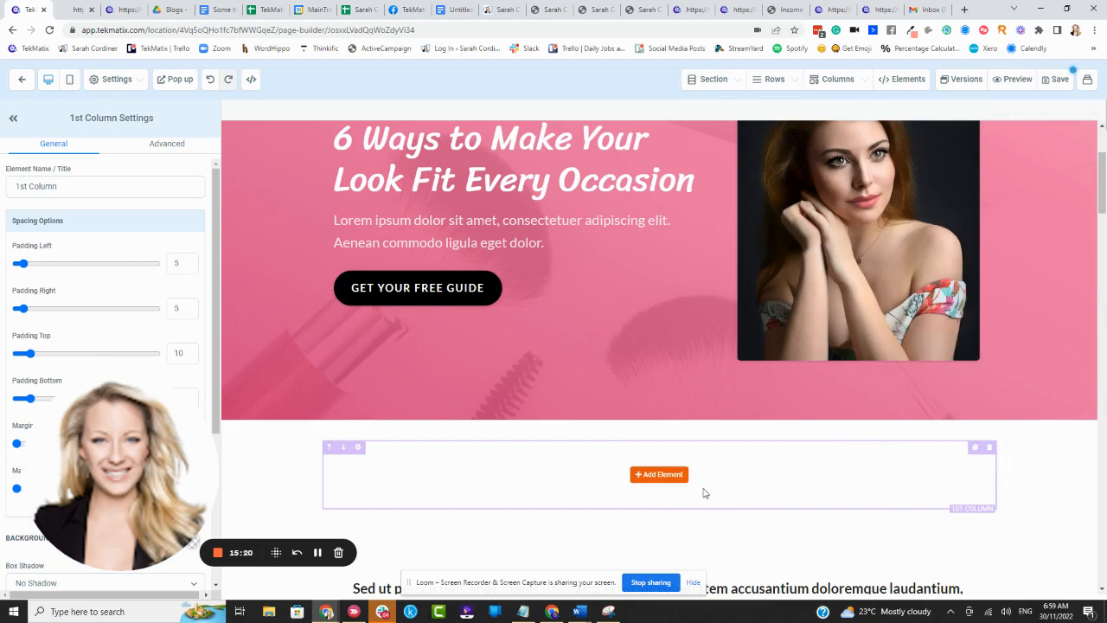
- Insert a 2 Step Order element in the empty column and look over its form fields
left_click(660, 475)
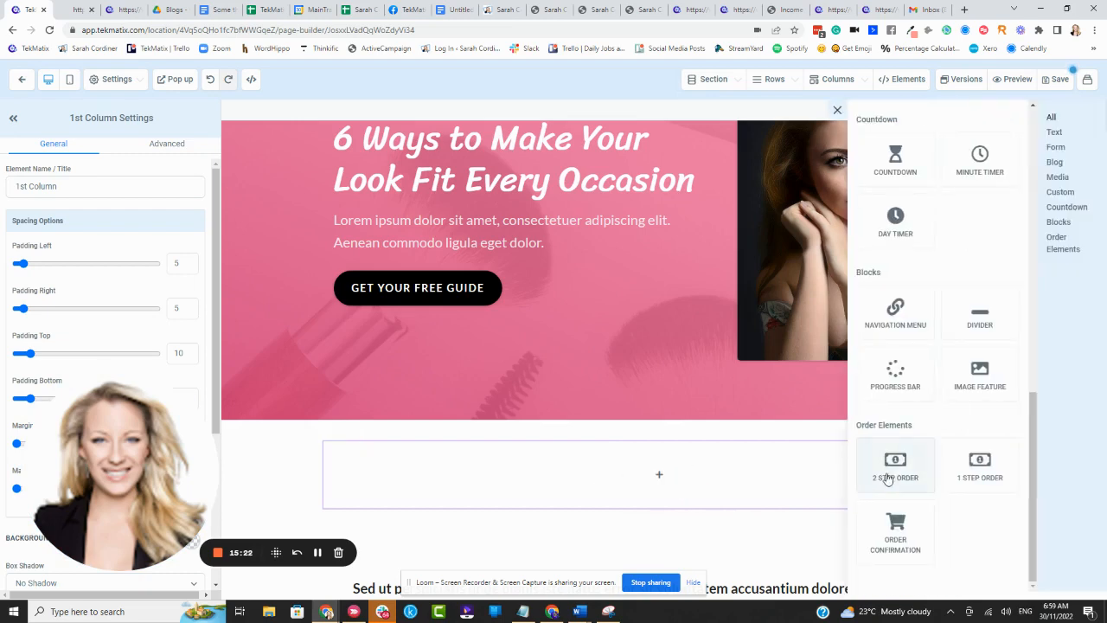
left_click(891, 476)
scroll(605, 421, "down", 4)
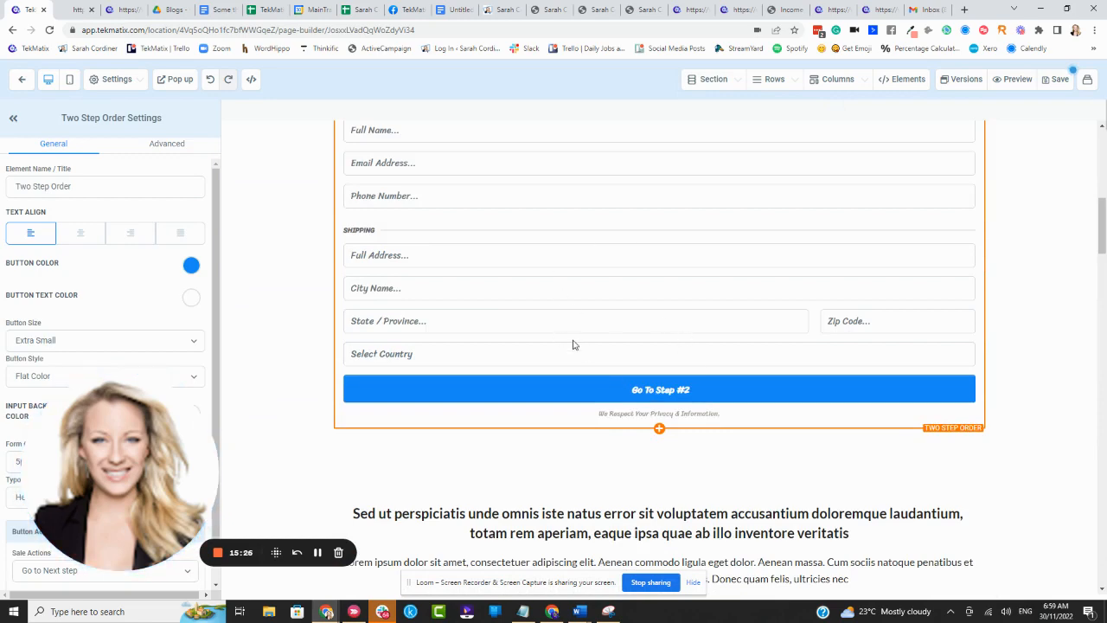
scroll(576, 351, "up", 3)
scroll(576, 351, "down", 1)
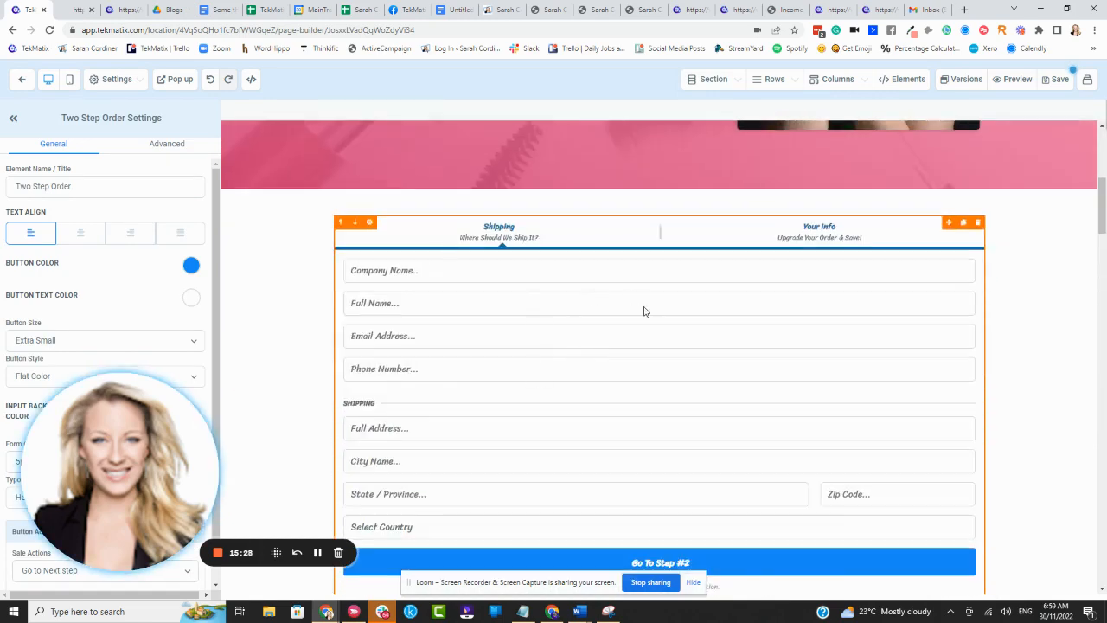
scroll(644, 308, "up", 3)
scroll(613, 398, "down", 1)
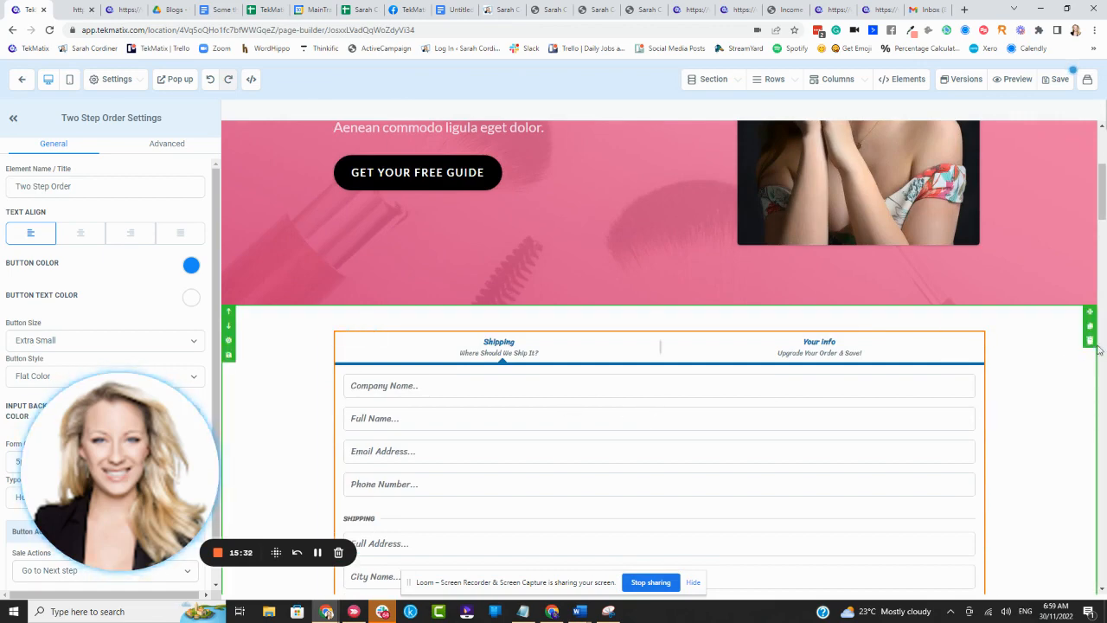
- Delete the whole section that holds the two-step order form
left_click(1090, 340)
scroll(420, 261, "up", 2)
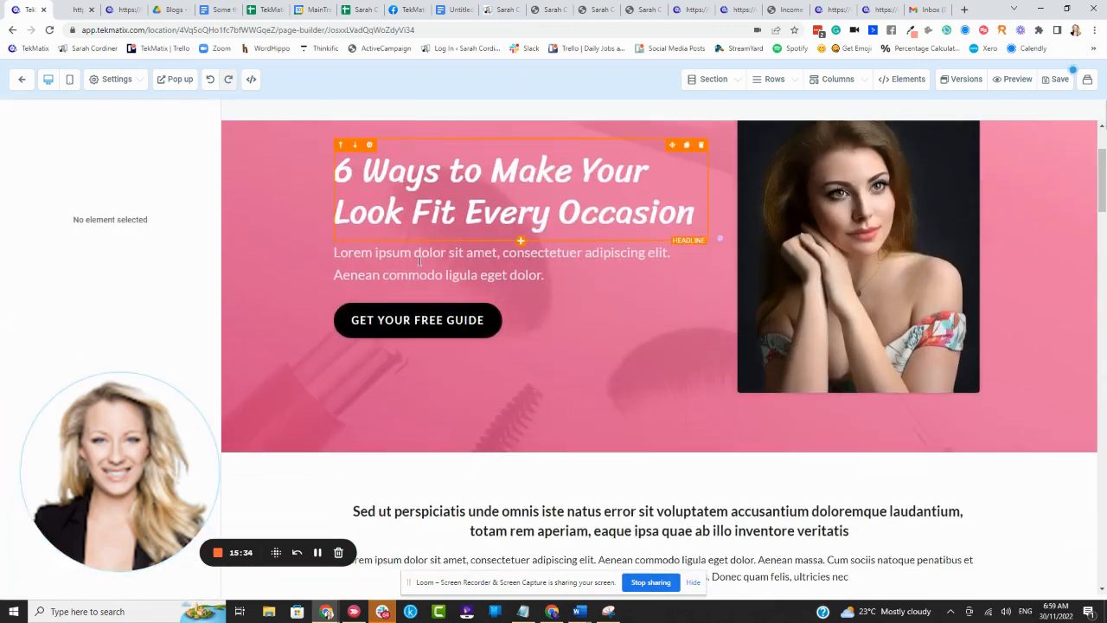
scroll(420, 261, "down", 1)
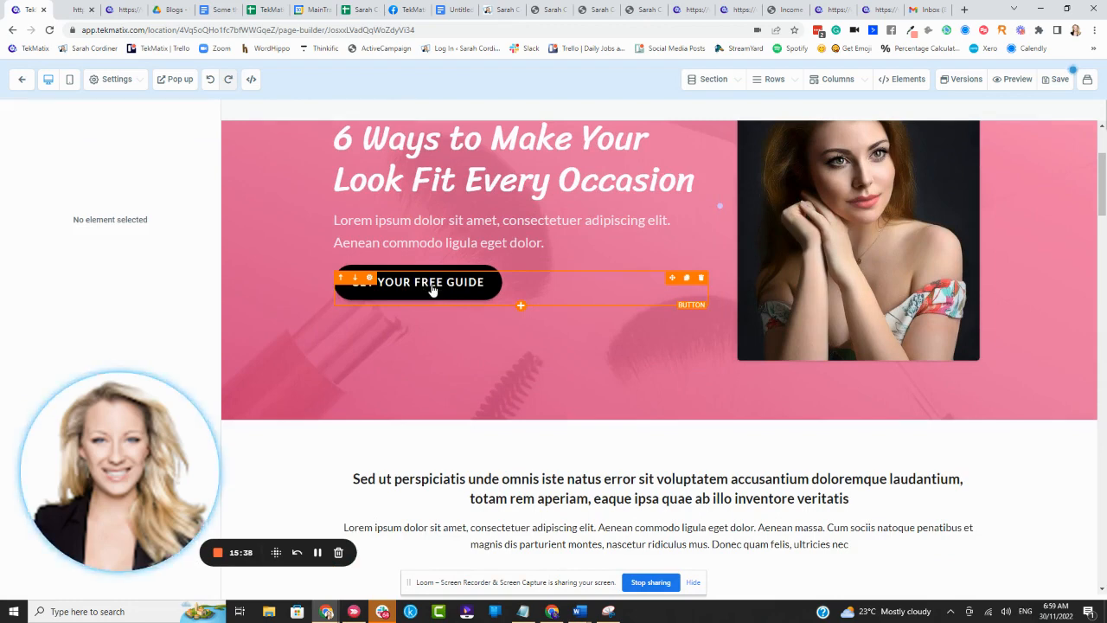
- Change the hero section button's text to "GET THE TEA MAKING COURSE NOW ($7!)"
left_click(433, 290)
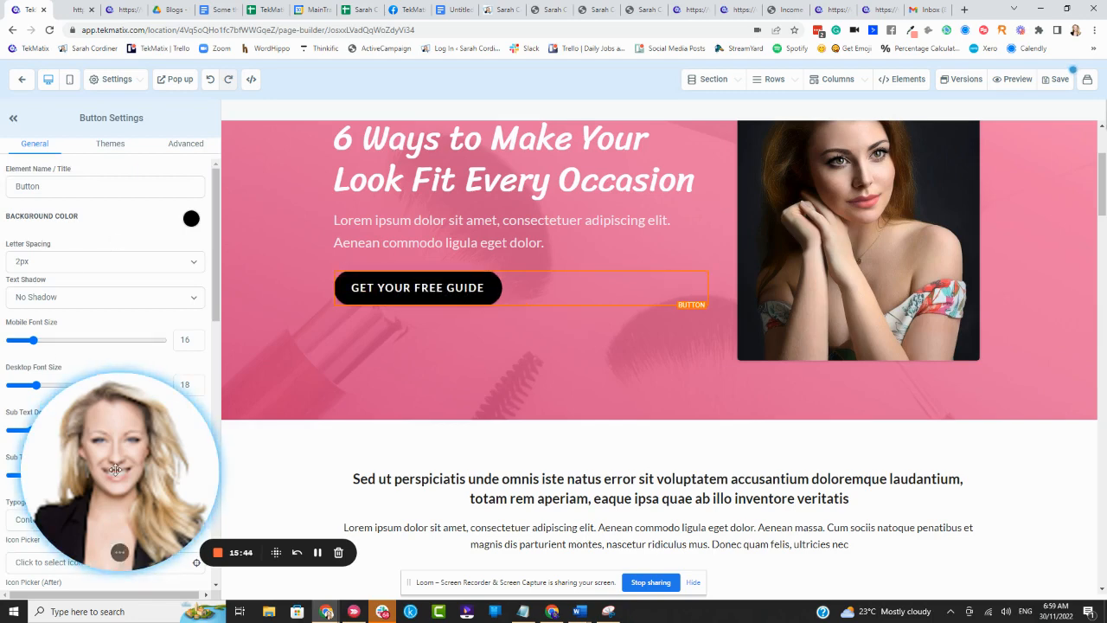
left_click_drag(115, 470, 719, 461)
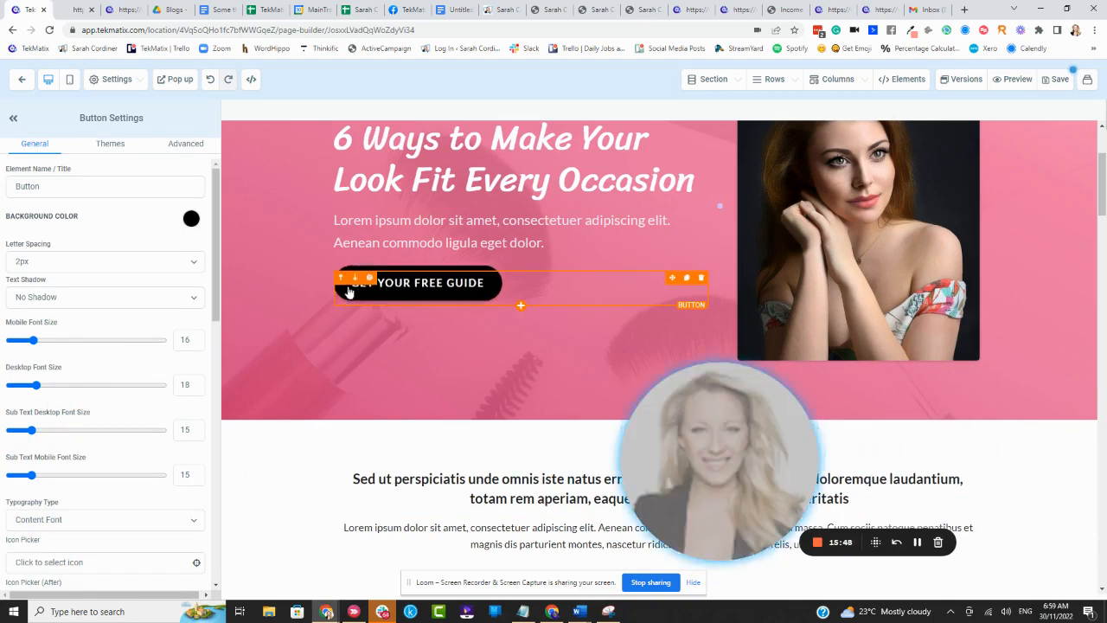
scroll(121, 322, "down", 5)
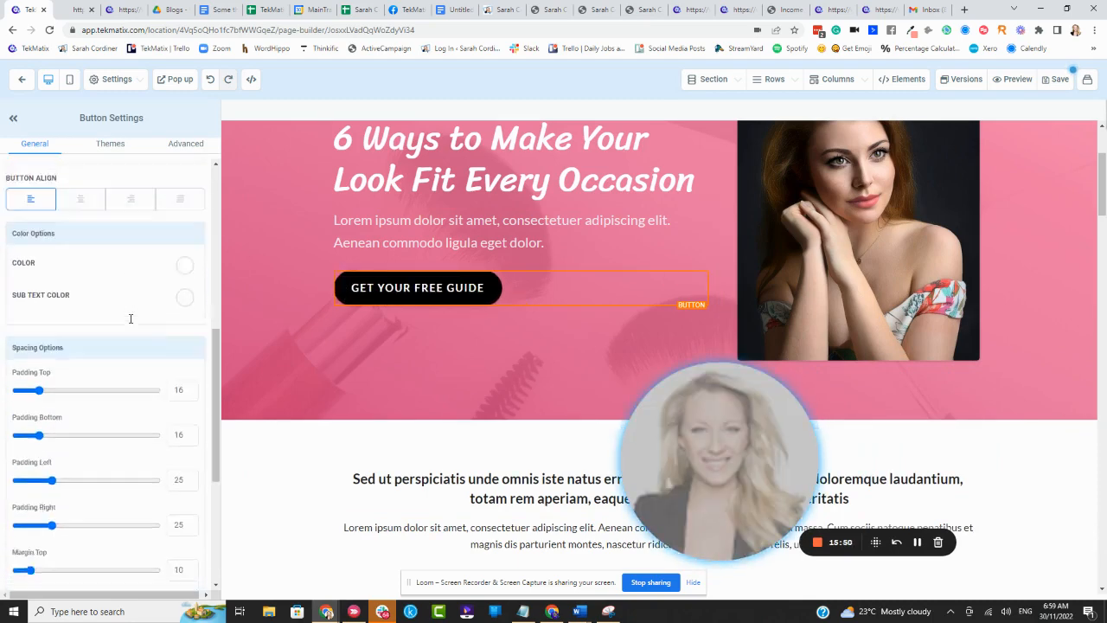
scroll(131, 318, "down", 4)
left_click_drag(92, 430, 1, 435)
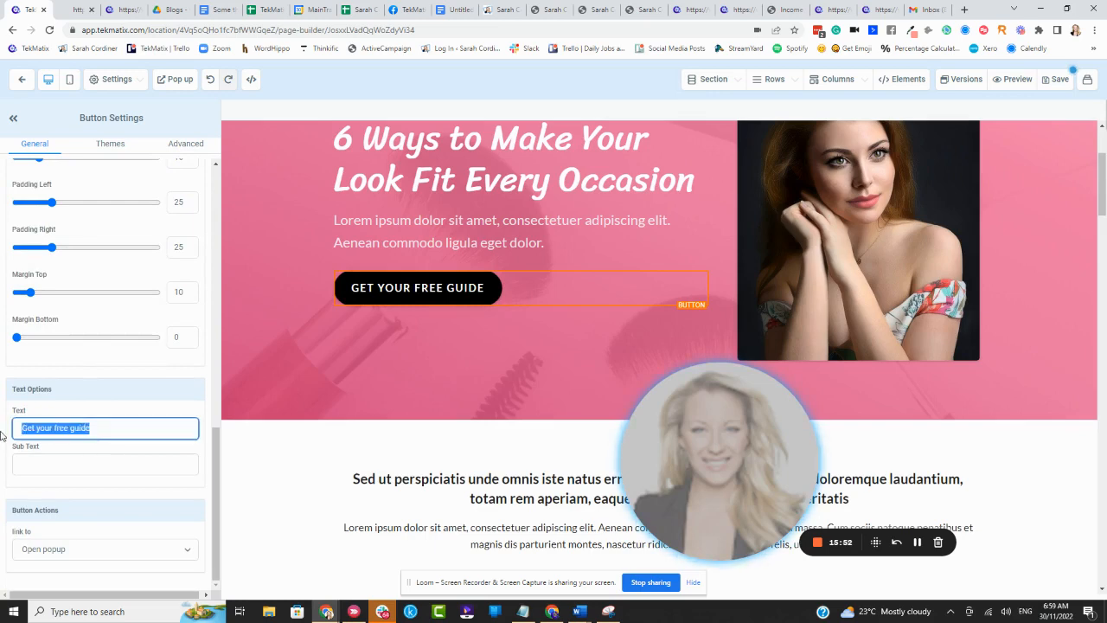
key("BackSpace")
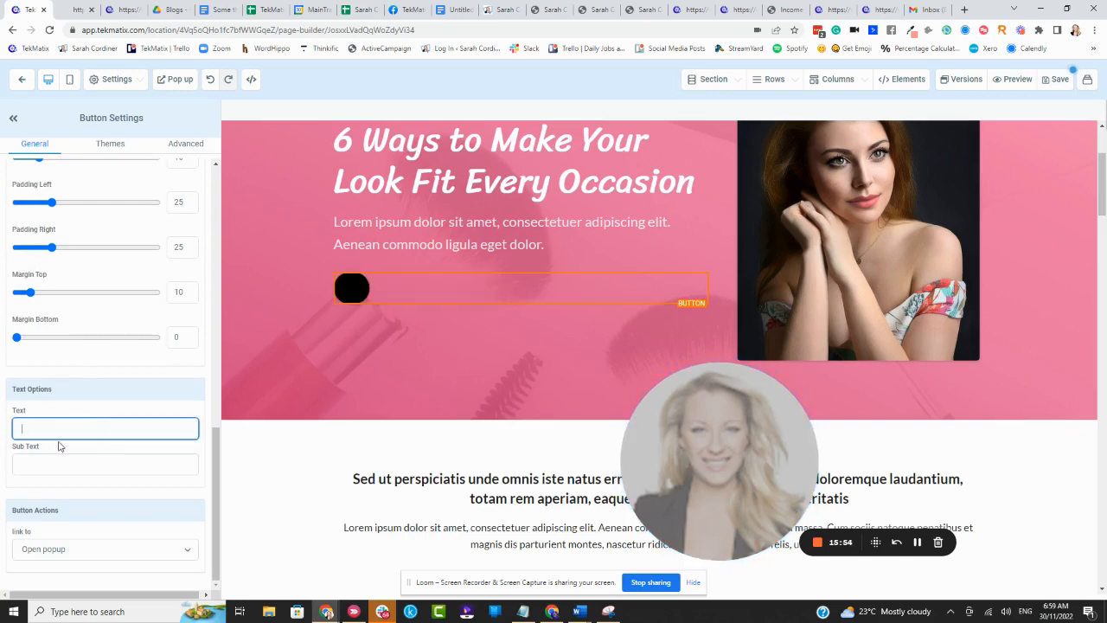
type("GET T")
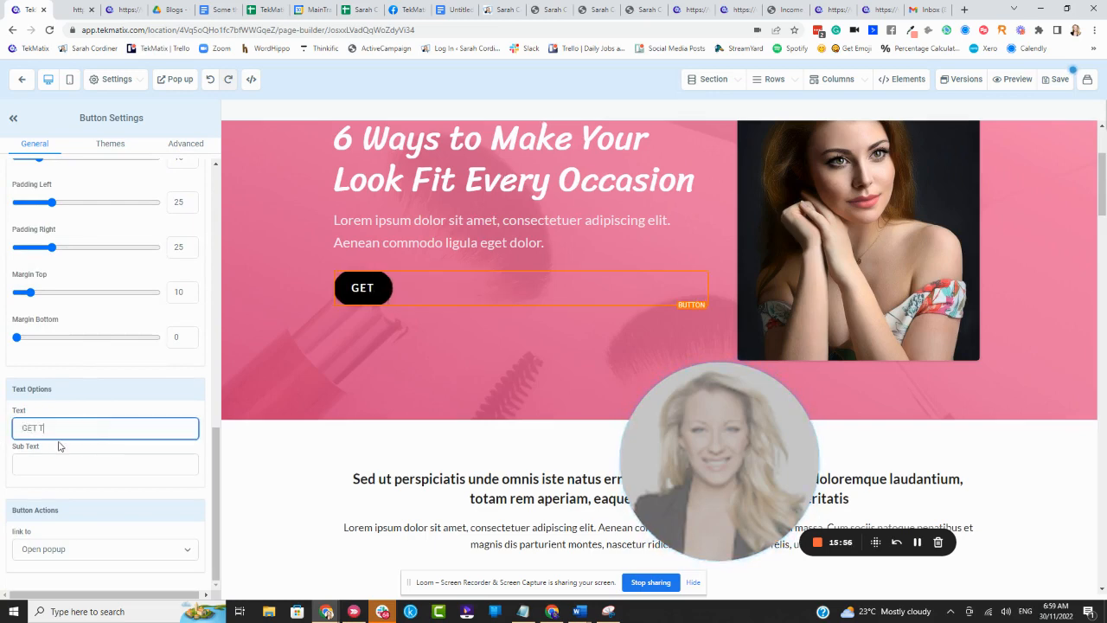
type("HE TEA MAKING COURSE NOW ($7!")
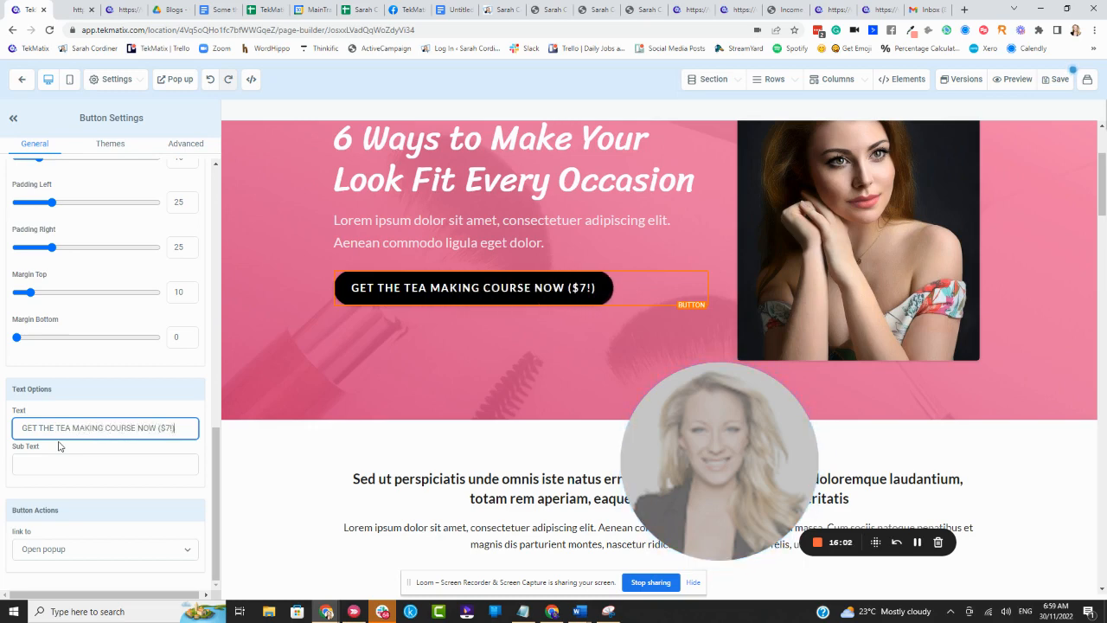
- Set the button's action to link to a Website URL and paste the copied tea ebook checkout address as its target
left_click(54, 512)
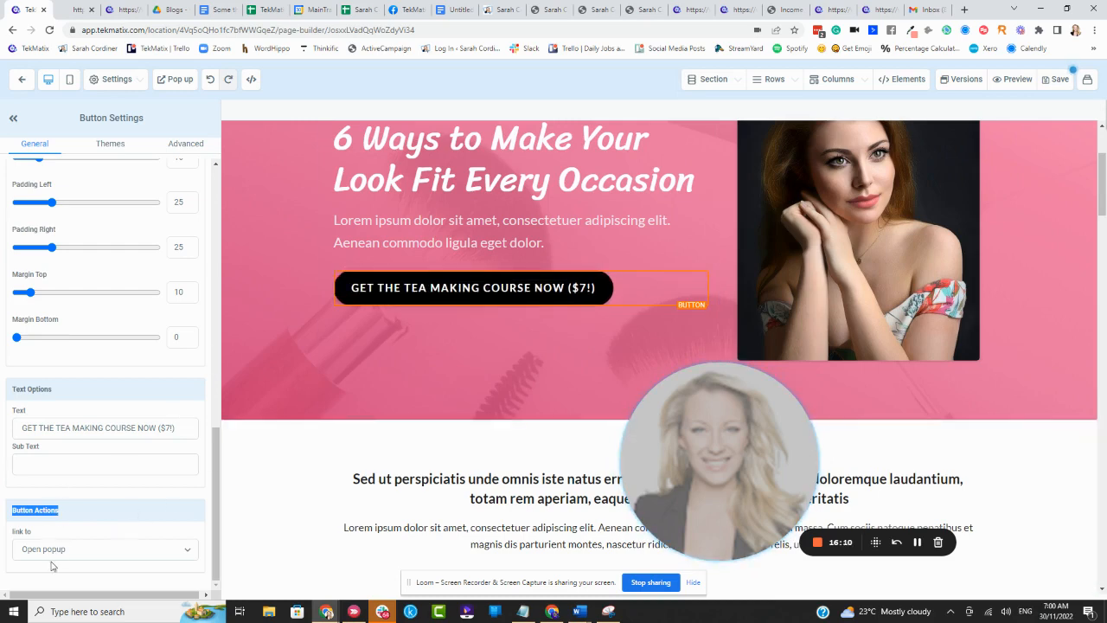
left_click(57, 550)
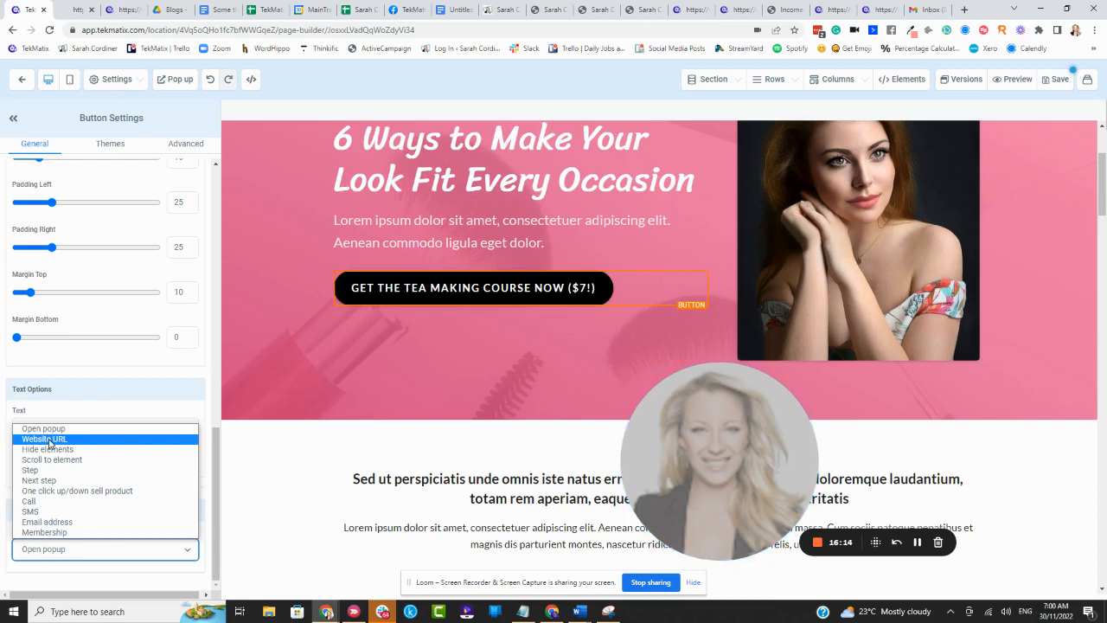
left_click(49, 438)
scroll(79, 539, "down", 1)
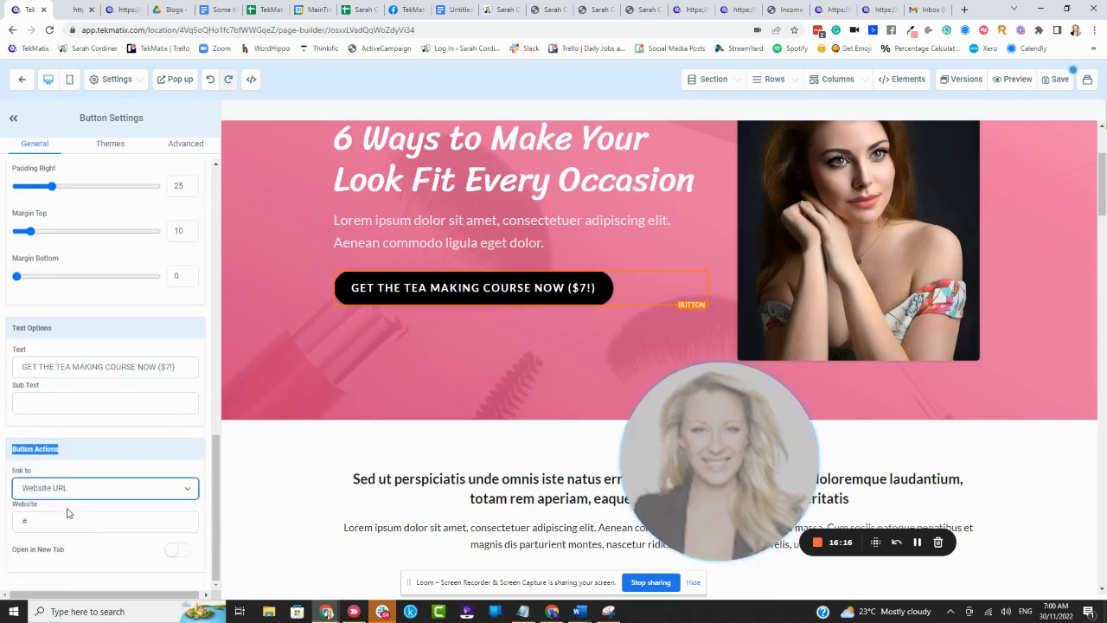
left_click(54, 519)
key("ctrl+v")
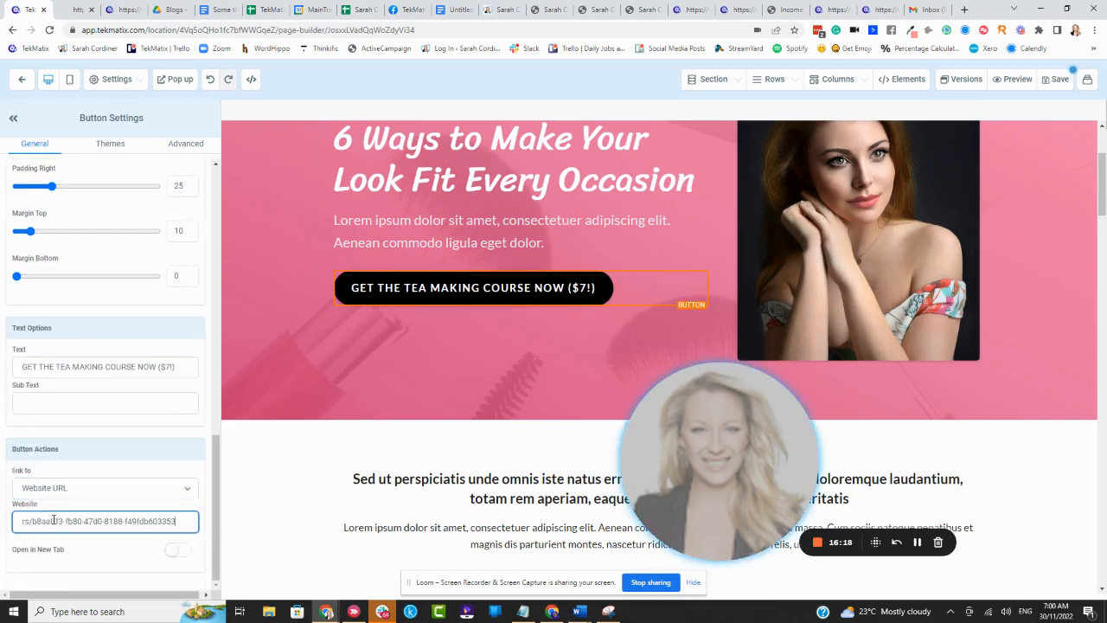
- Make the hero button's link open in a new tab and save the page to bring up its SEO meta data
left_click(179, 551)
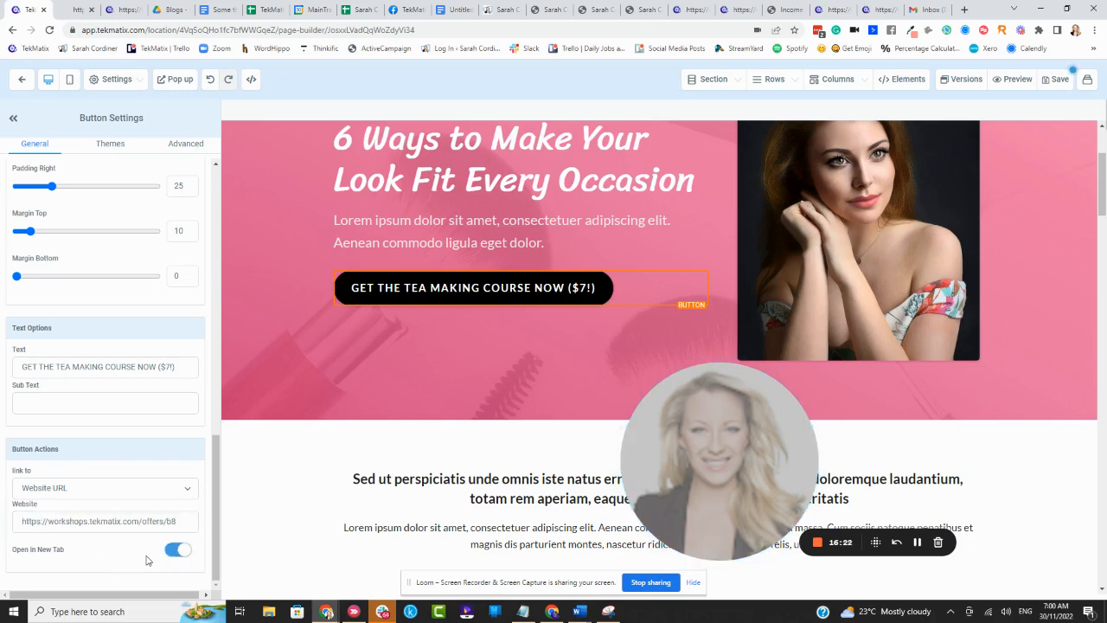
left_click(1045, 85)
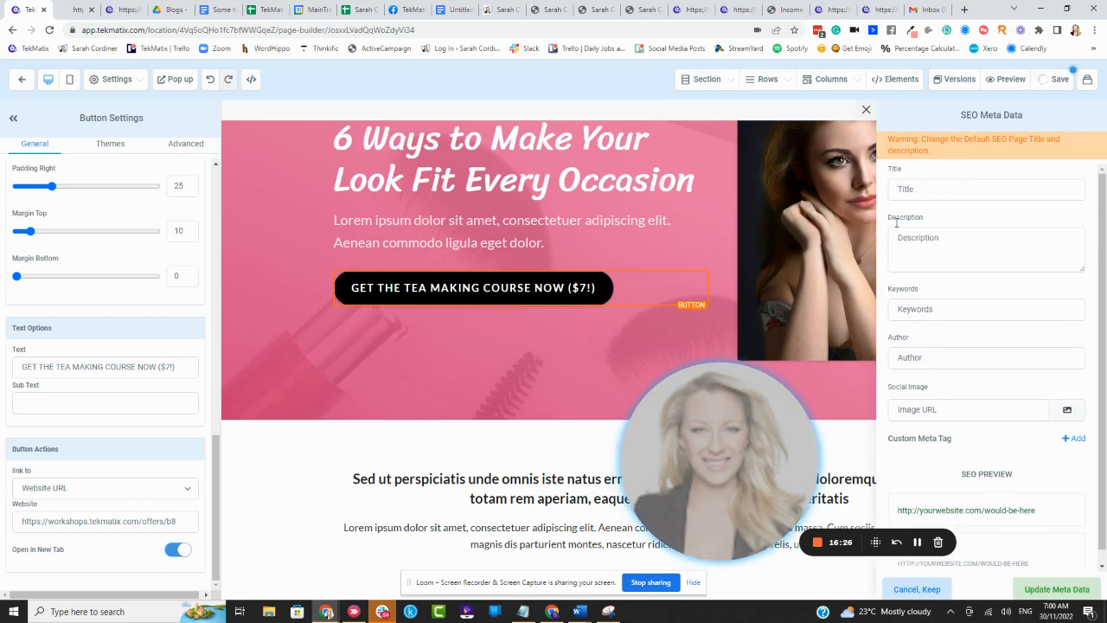
left_click_drag(715, 437, 261, 440)
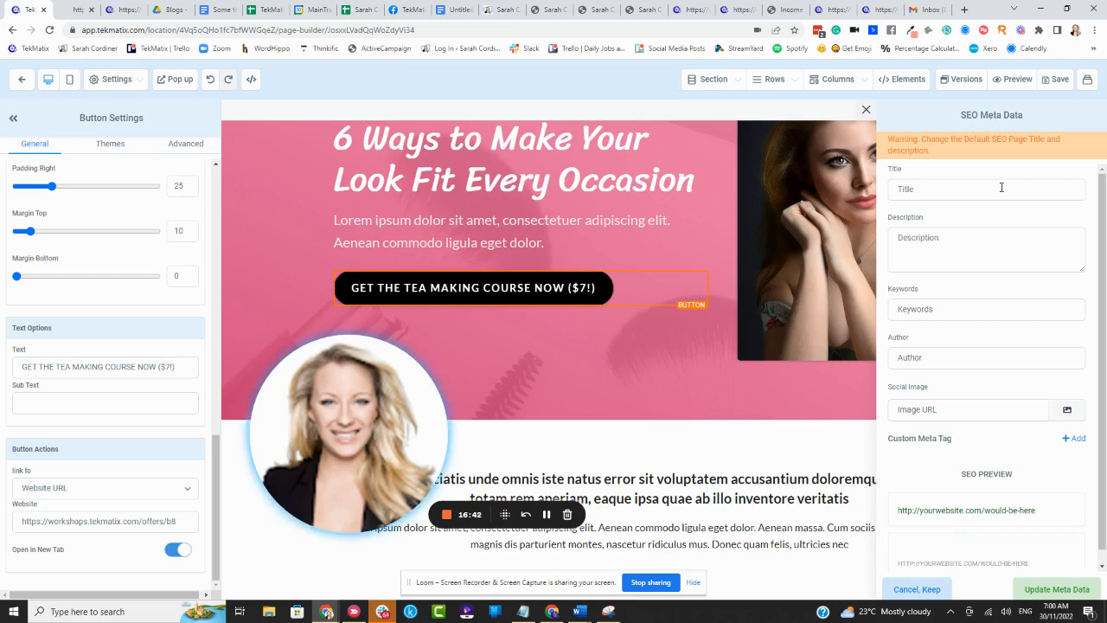
- Set the page's SEO title to "How to make a cup of tea" and save the page
left_click(931, 191)
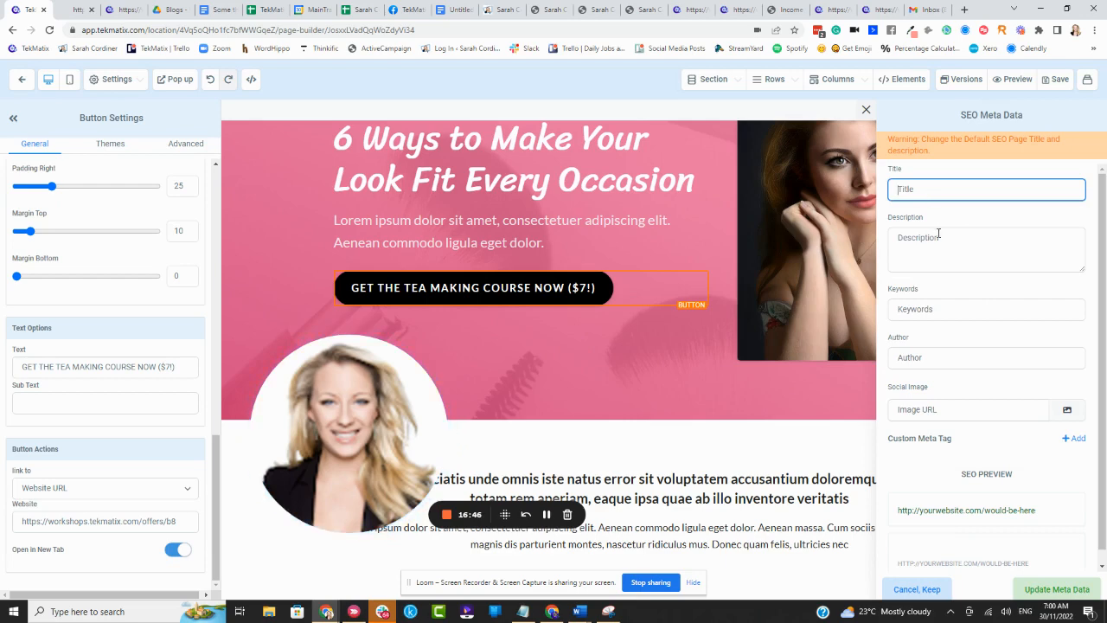
left_click(939, 234)
left_click(933, 304)
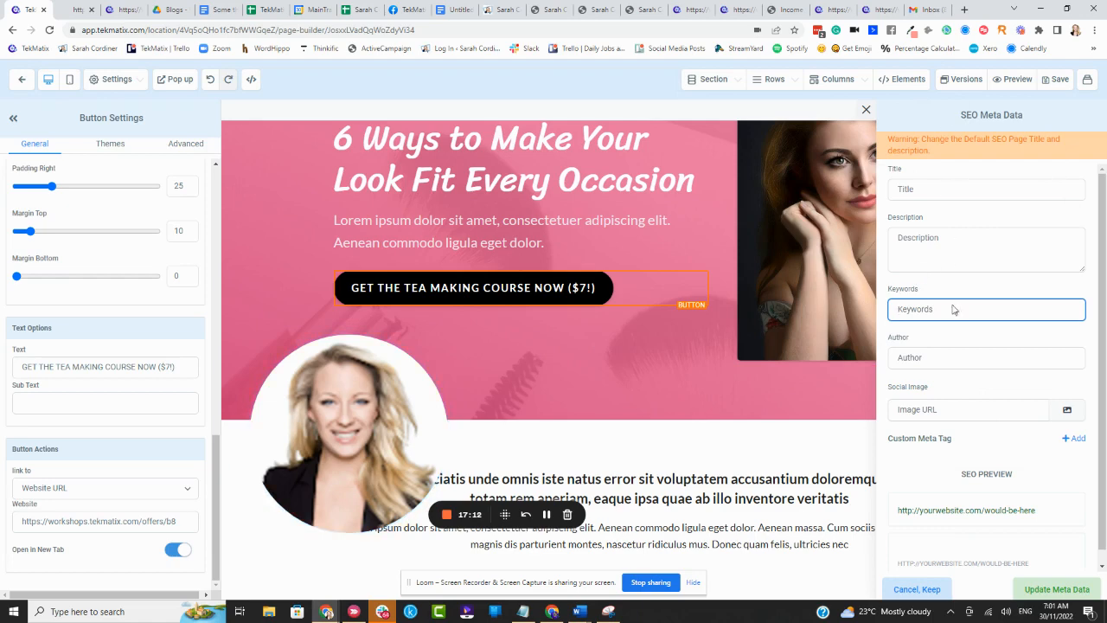
left_click(928, 188)
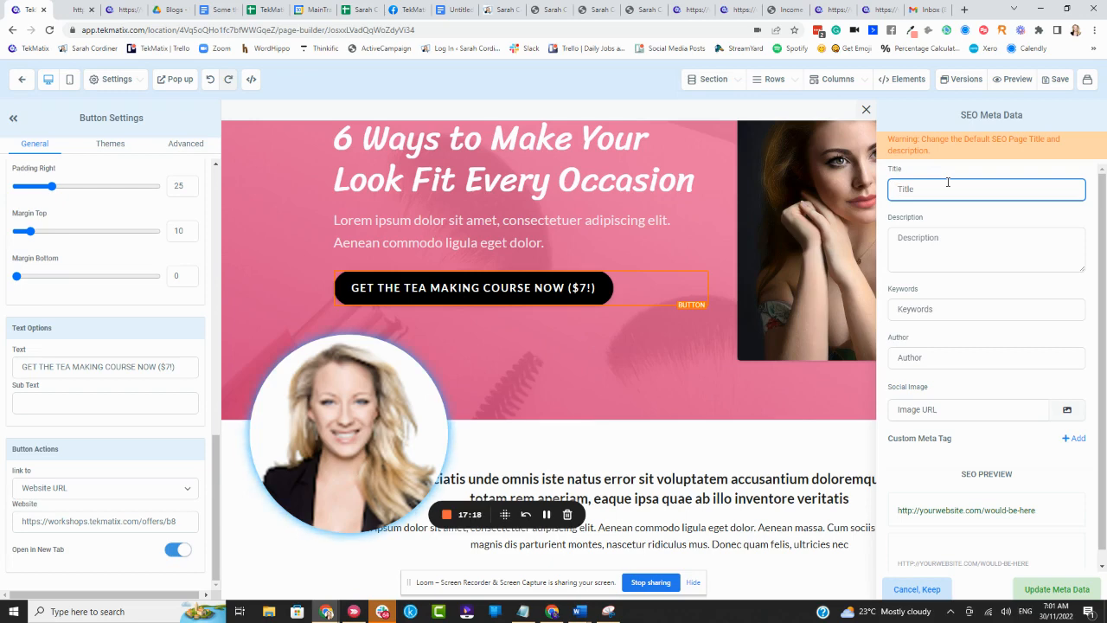
type("hOW")
key("BackSpace")
key("BackSpace")
key("BackSpace")
type("How")
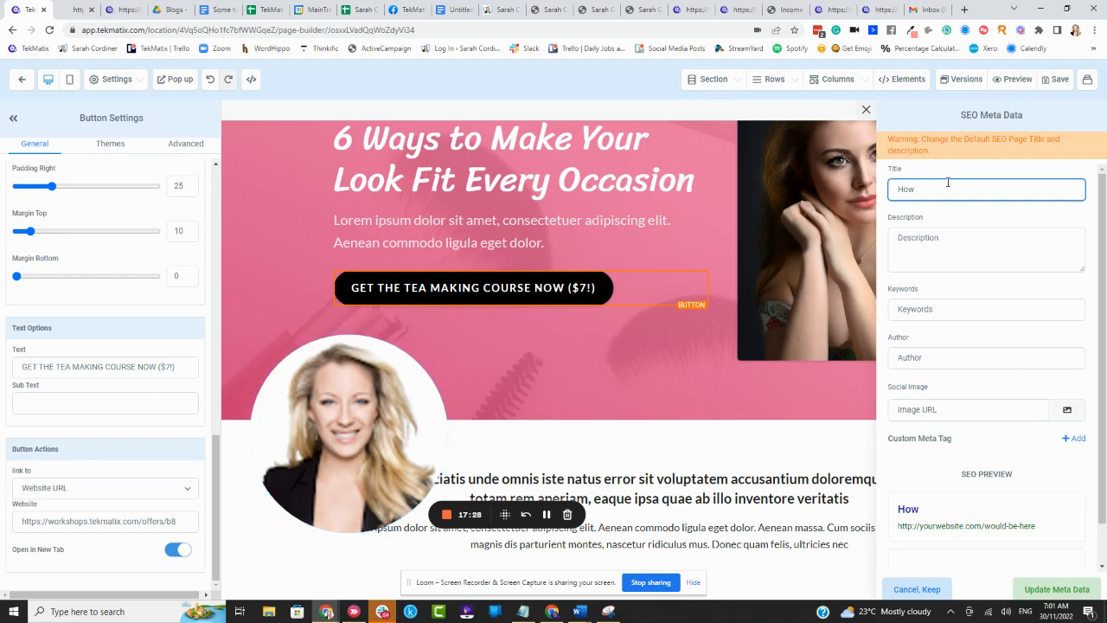
type("to make")
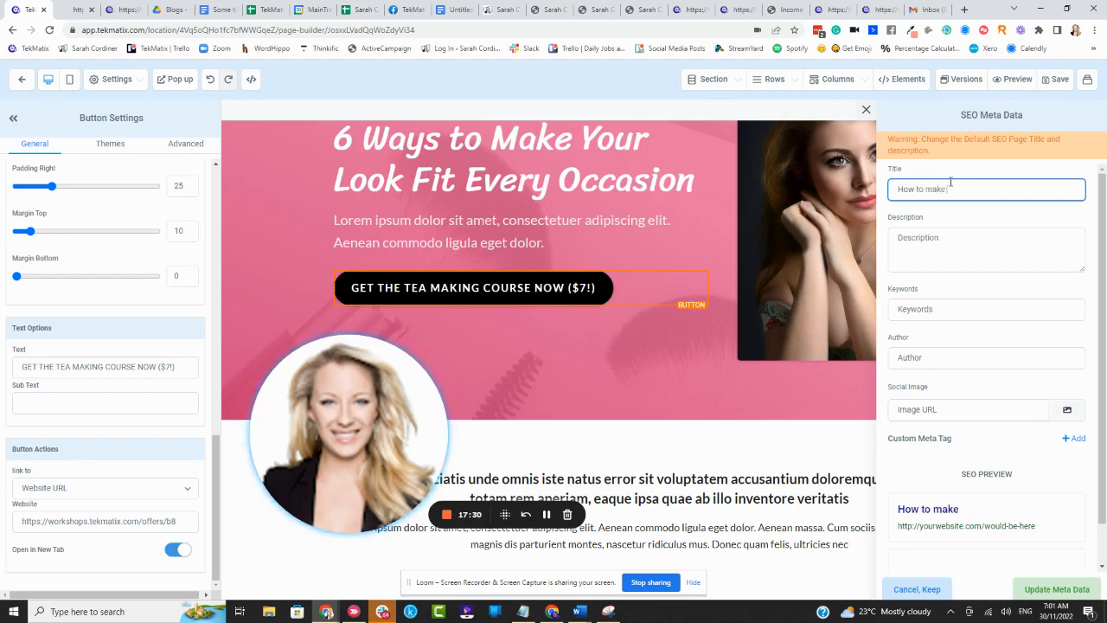
type(" a cup of tea")
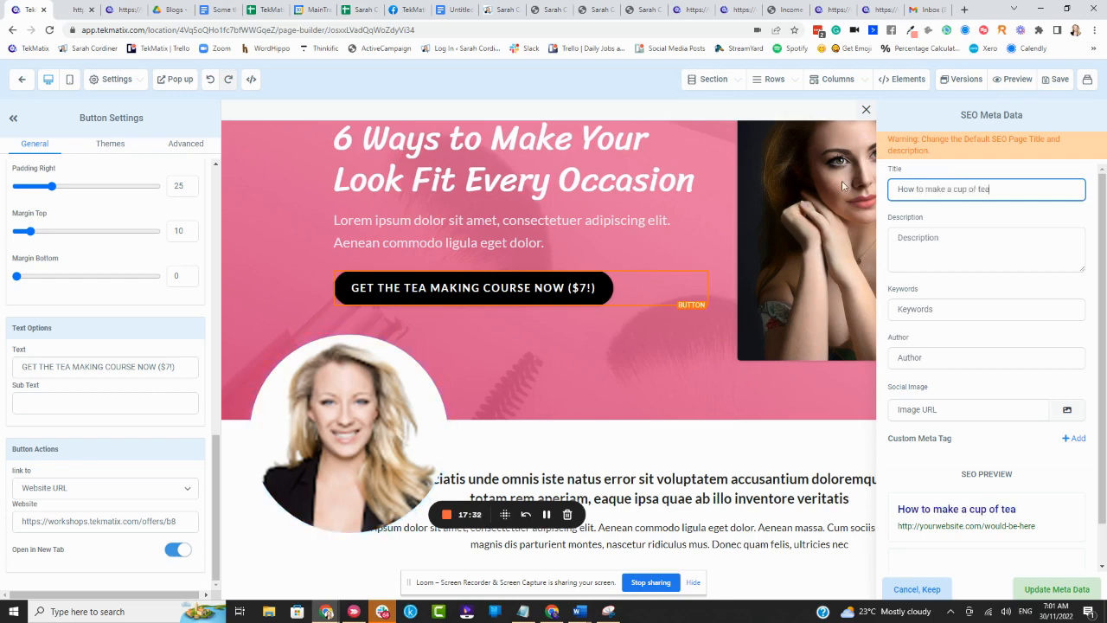
scroll(983, 417, "down", 1)
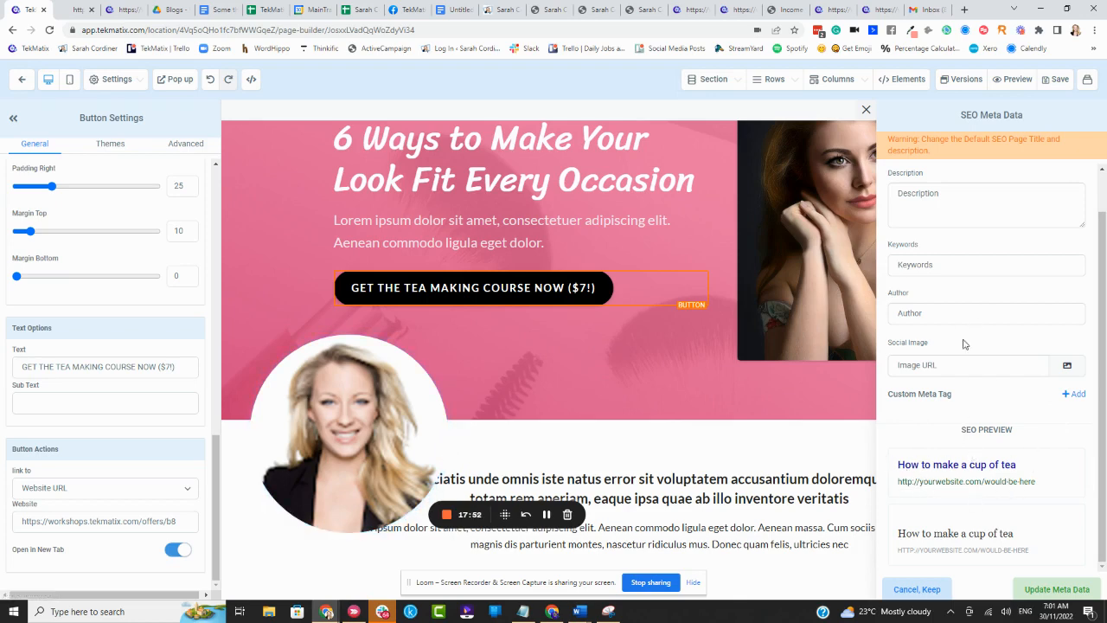
scroll(1005, 318, "up", 1)
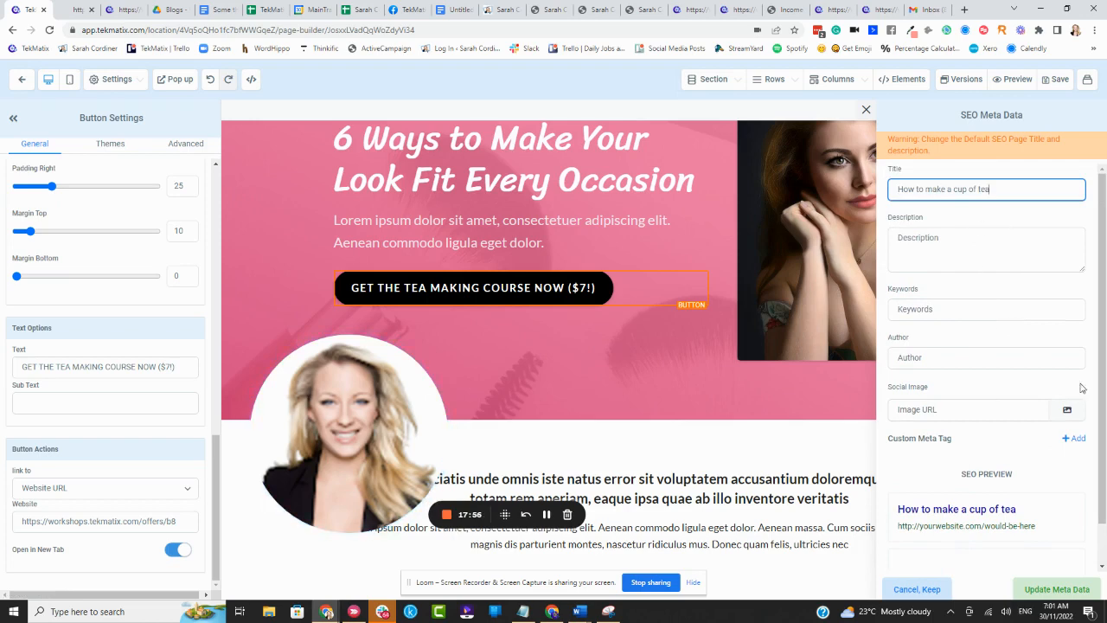
left_click(1056, 80)
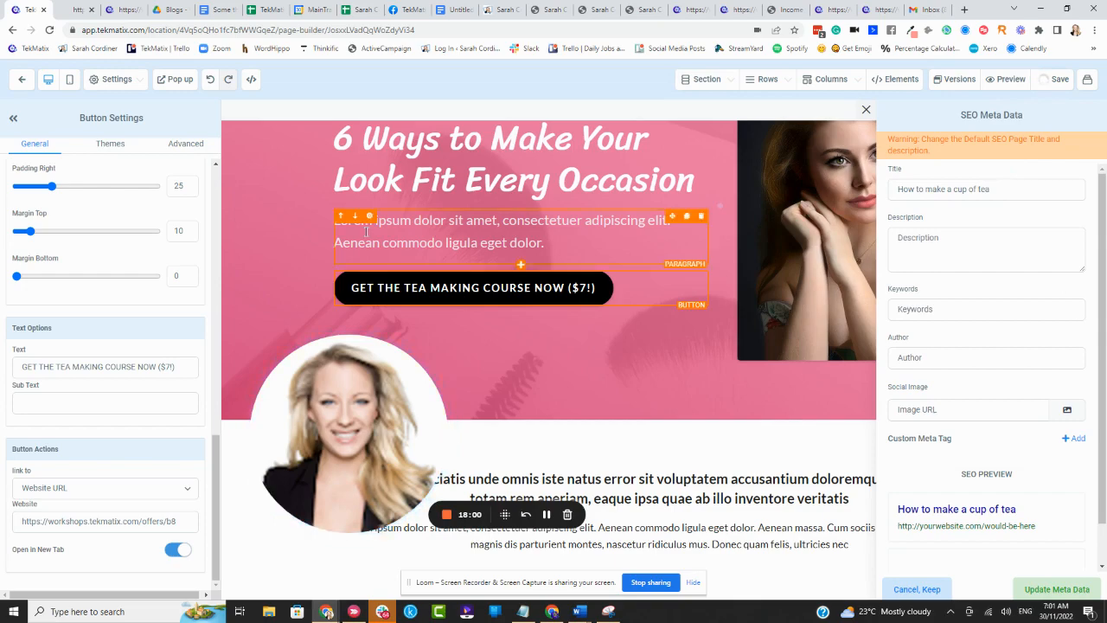
- Look over the sales page, preview it and test that its tea course button leads to the offer's checkout page
scroll(423, 210, "up", 2)
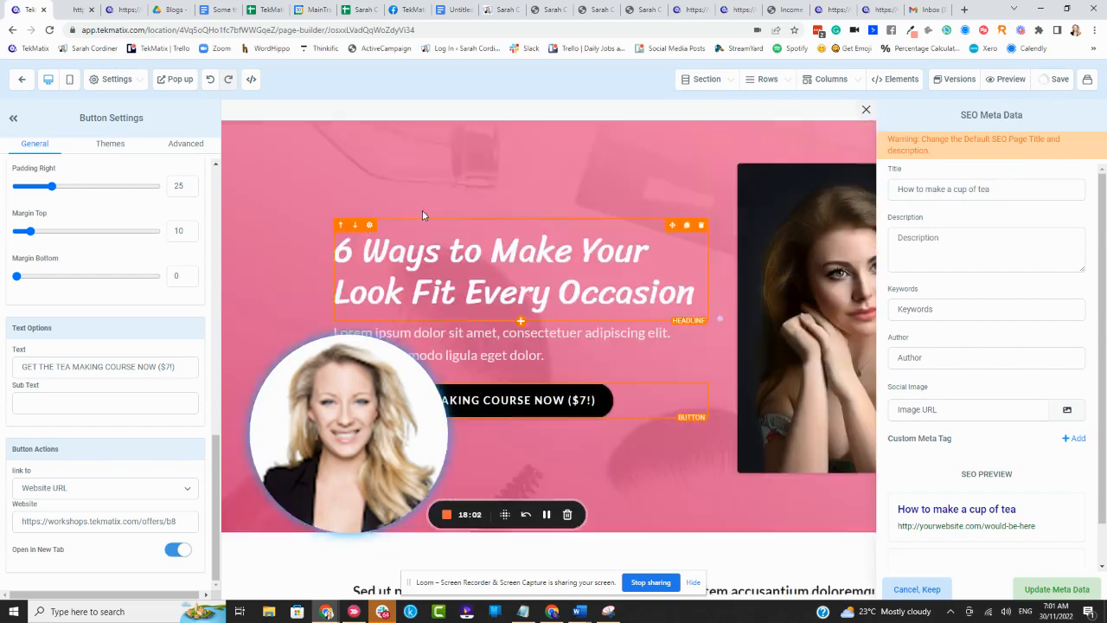
scroll(413, 196, "down", 10)
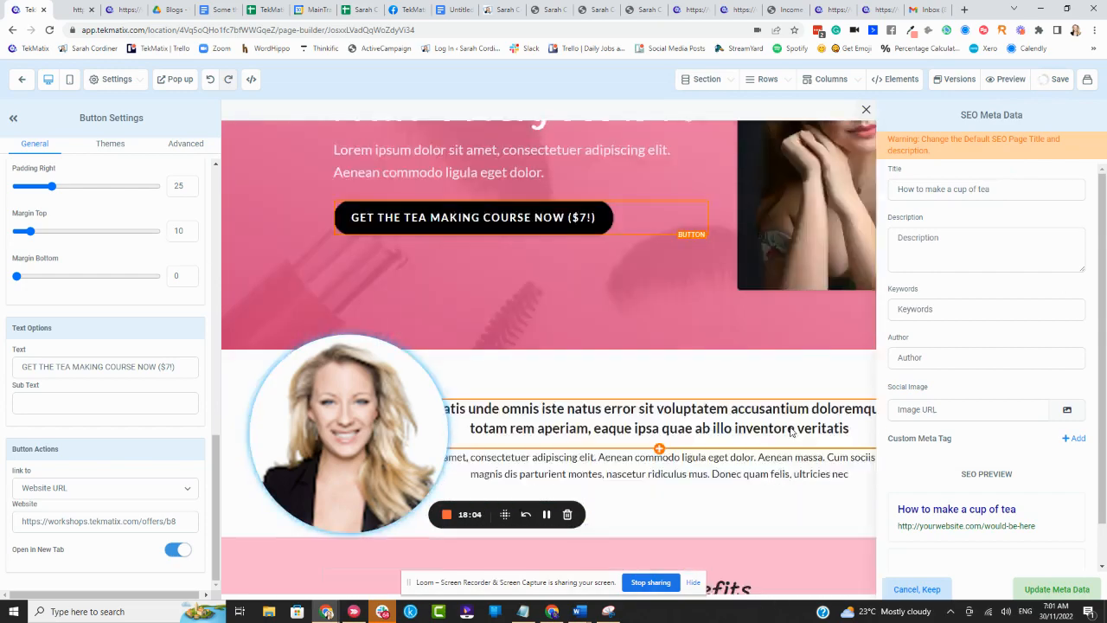
scroll(756, 399, "down", 10)
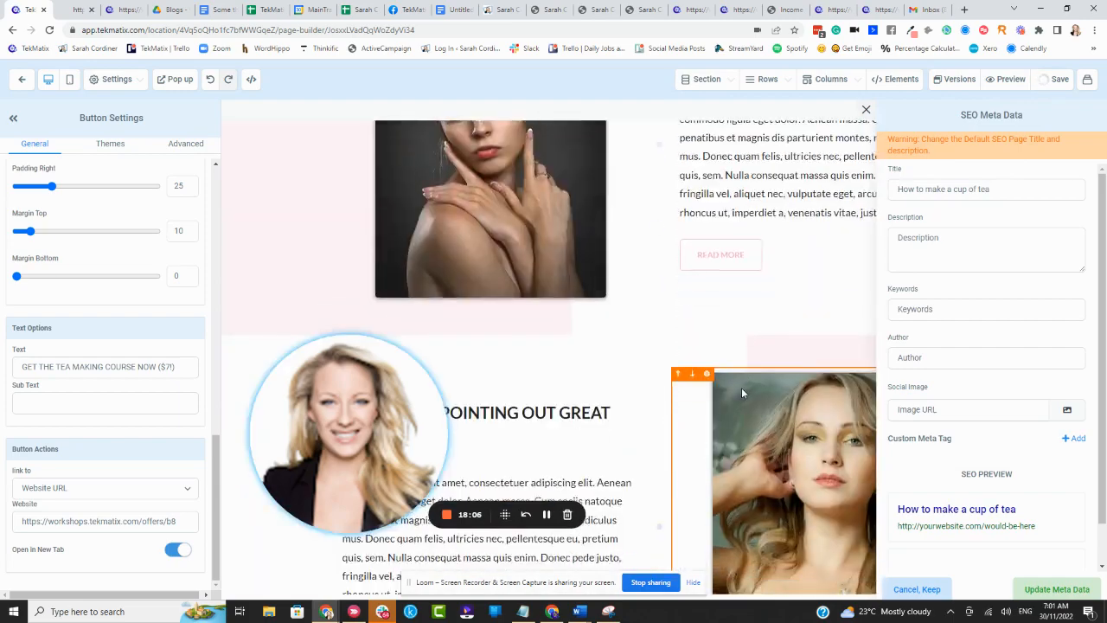
scroll(742, 389, "up", 15)
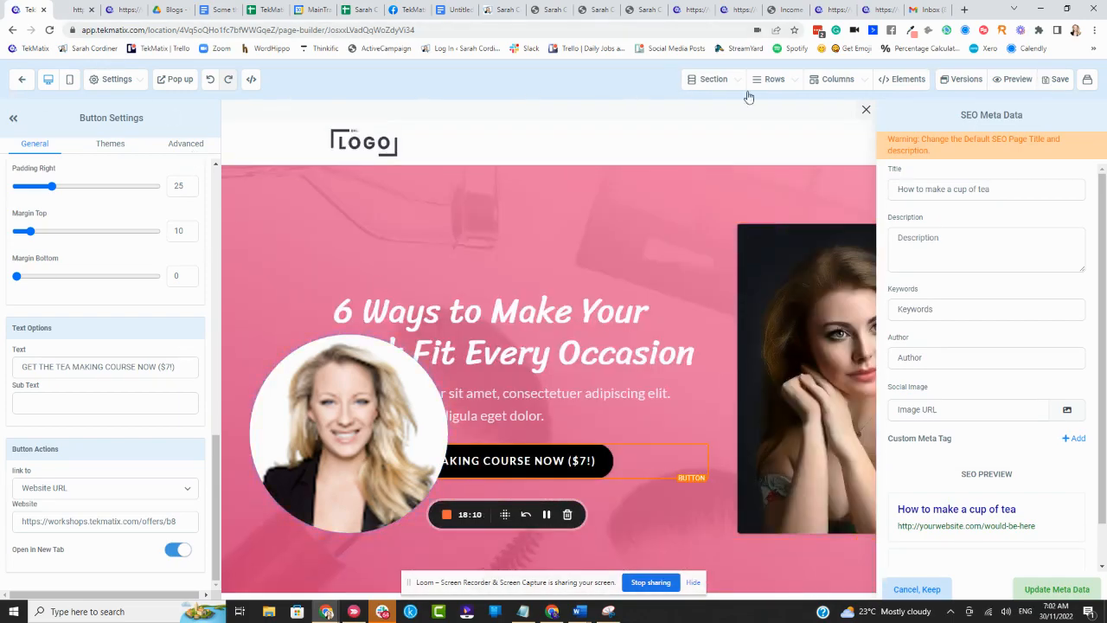
left_click(1013, 79)
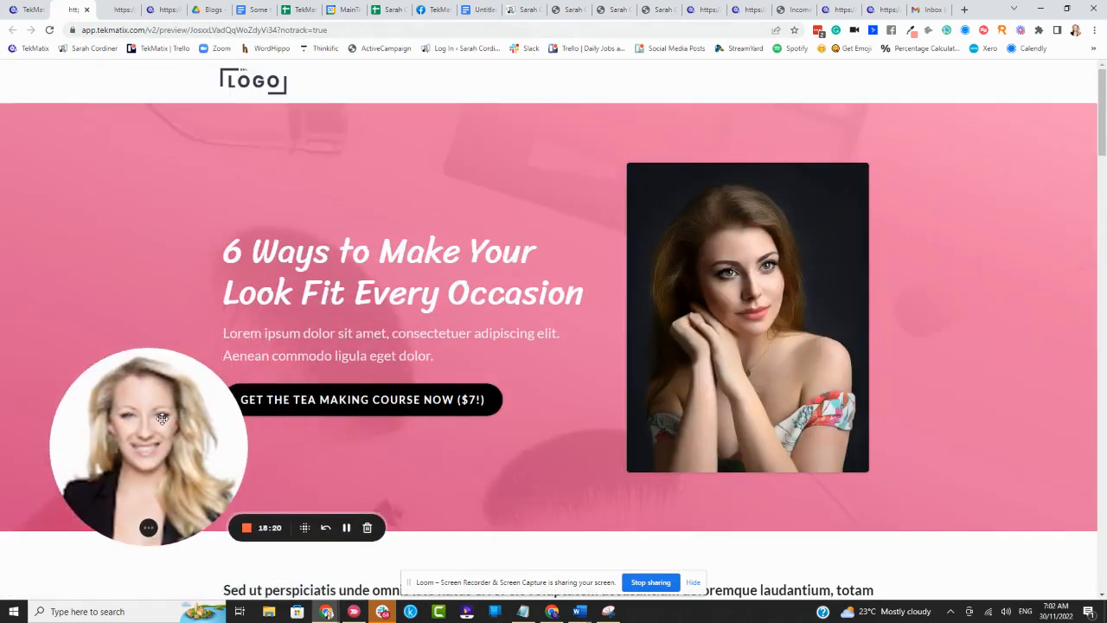
left_click(398, 395)
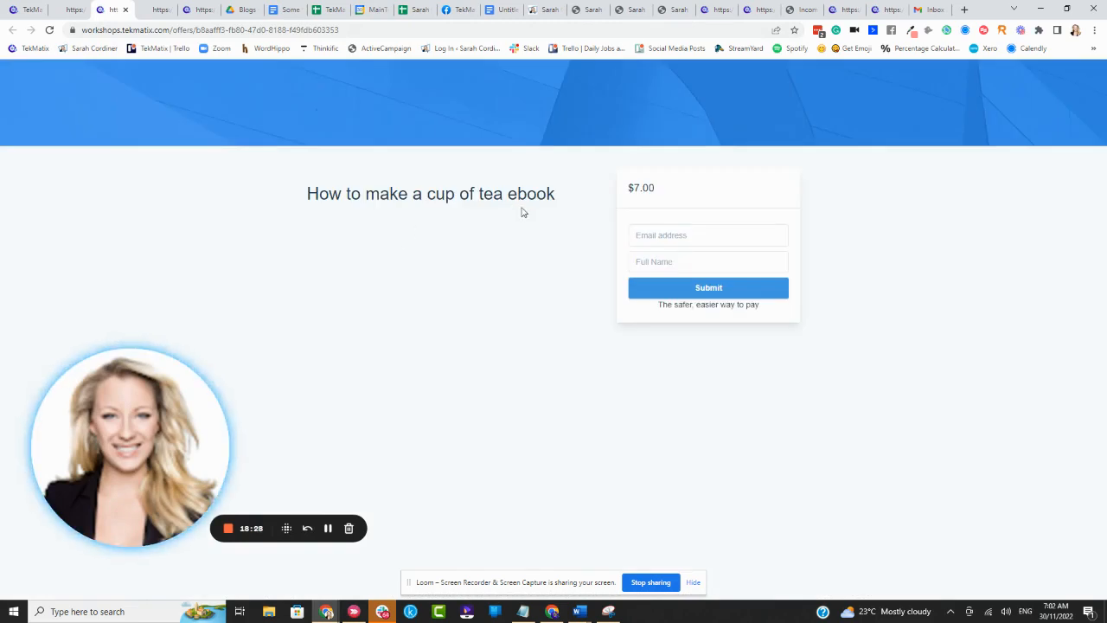
left_click(26, 9)
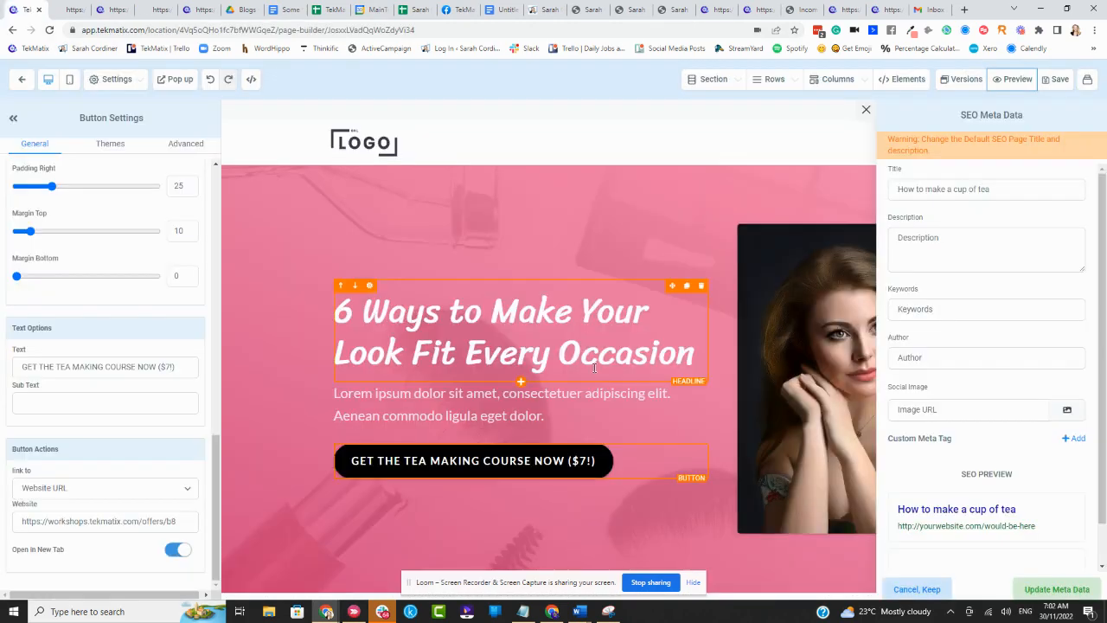
- Leave the page editor and rename the funnel "How to make a cup of tea" in its settings
left_click(22, 79)
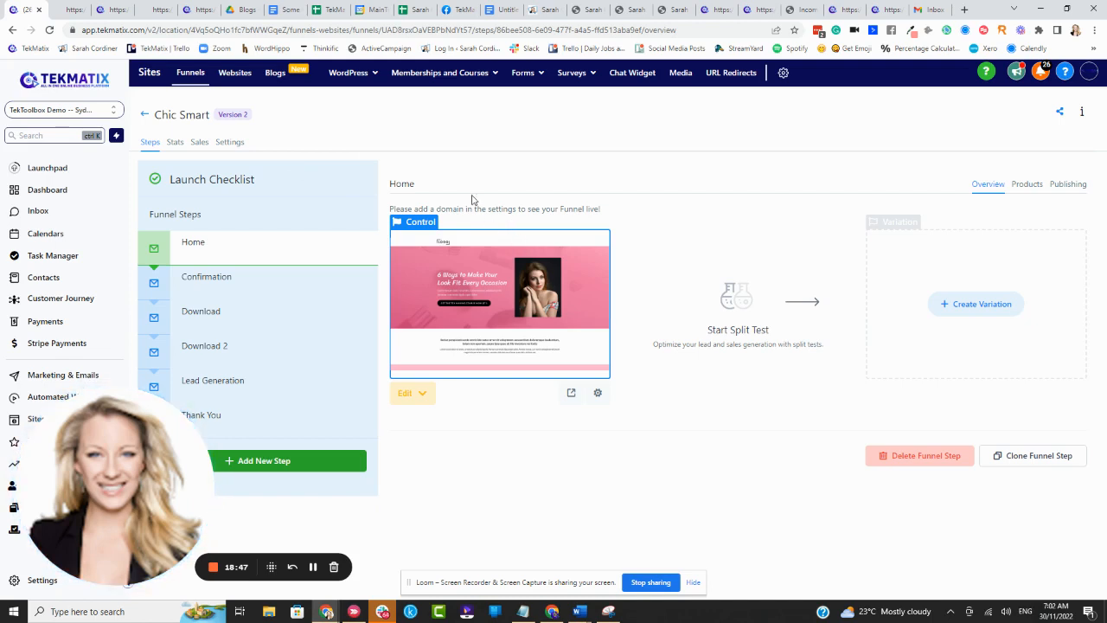
left_click(229, 142)
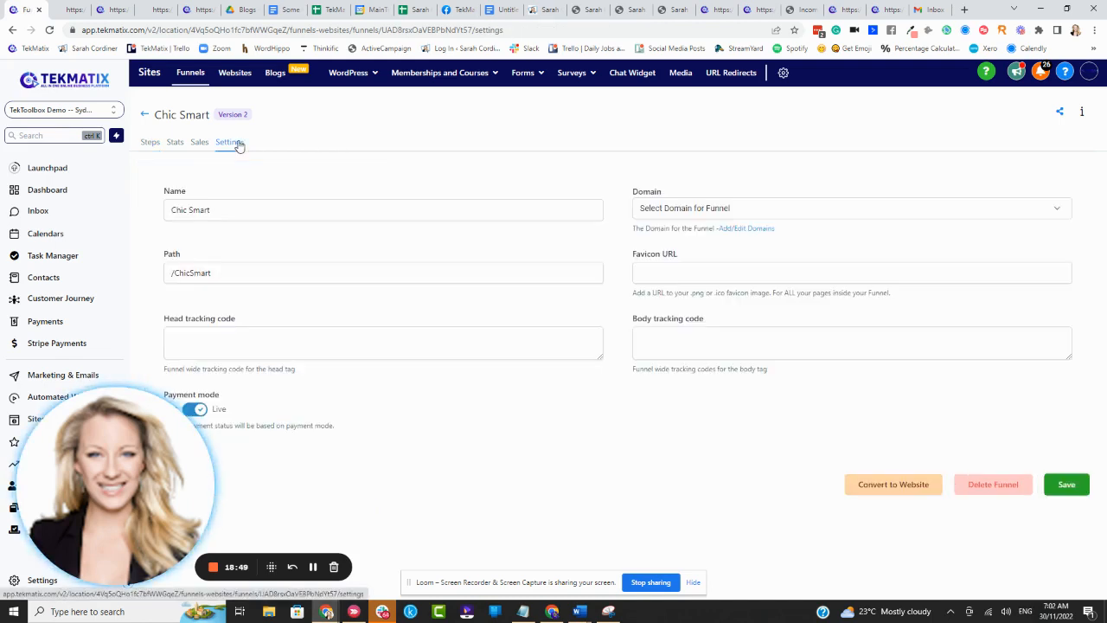
triple_click(280, 210)
key("BackSpace")
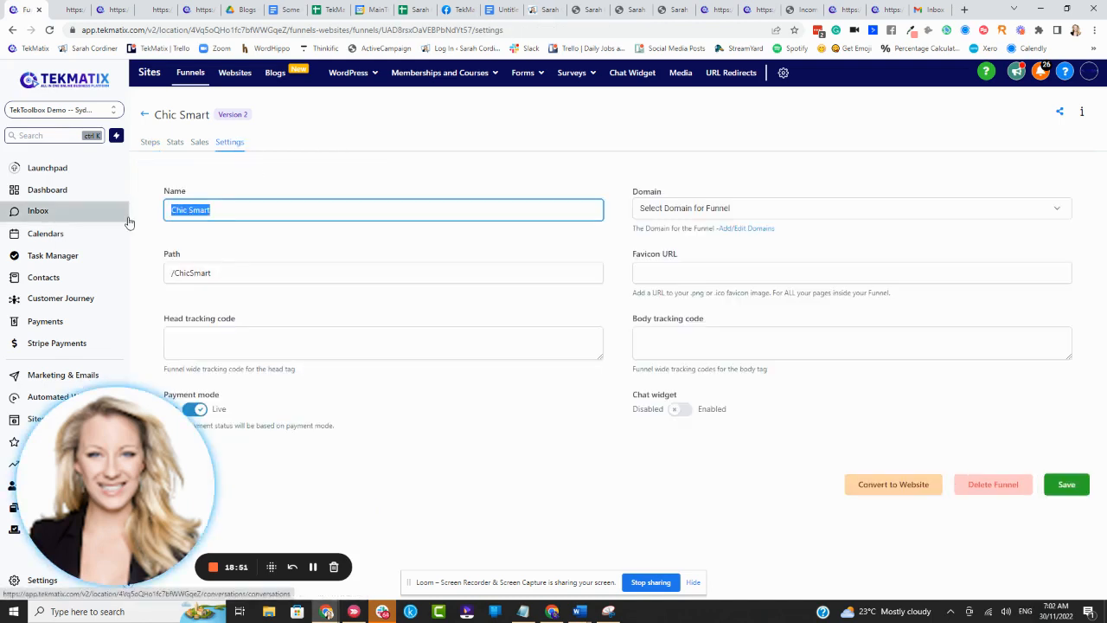
type("How to make a cup of tea")
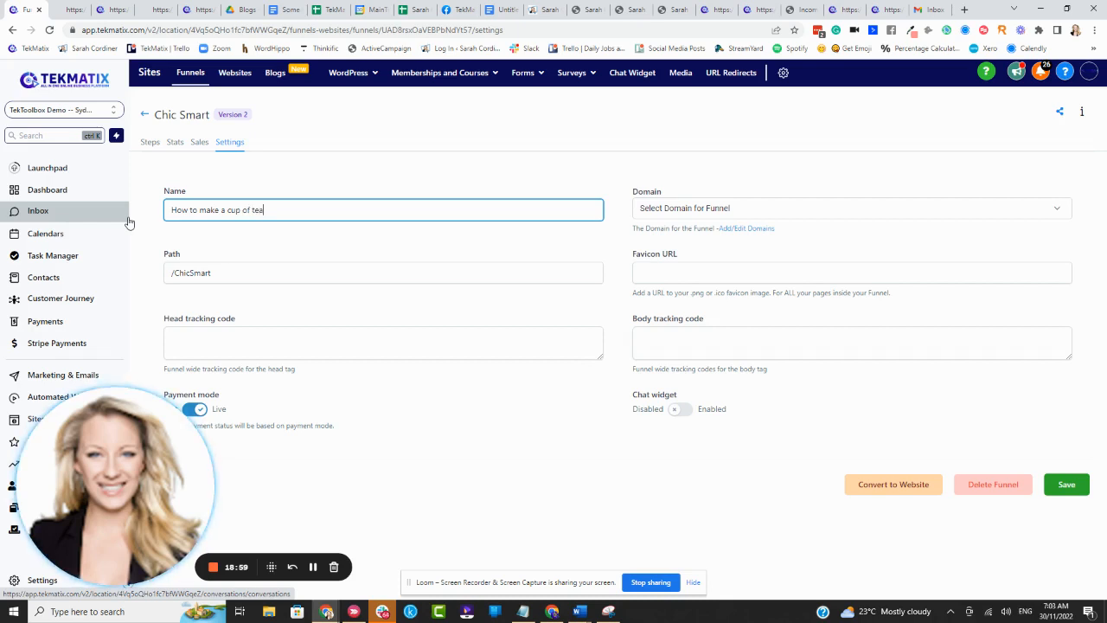
- Set the funnel's path to /tea-making
left_click_drag(239, 274, 177, 274)
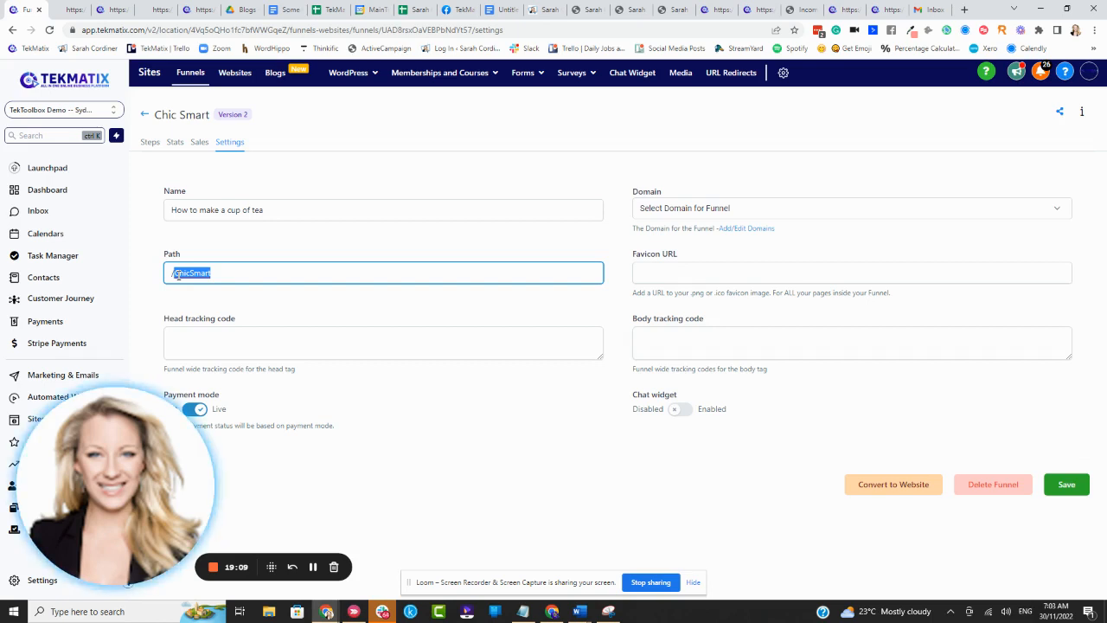
type("tea-making")
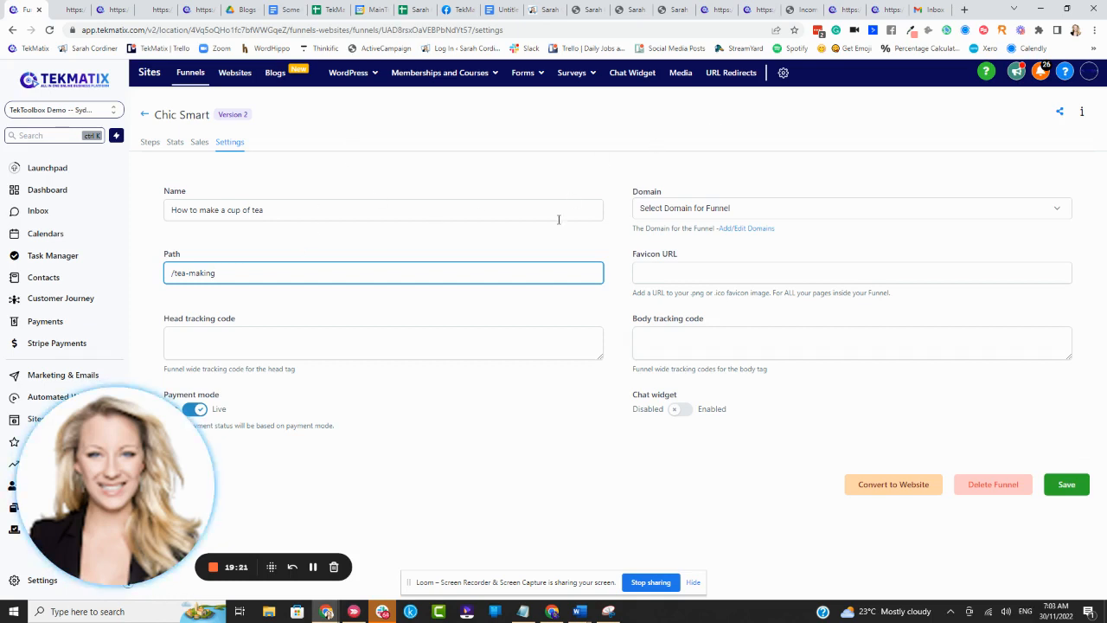
left_click(343, 310)
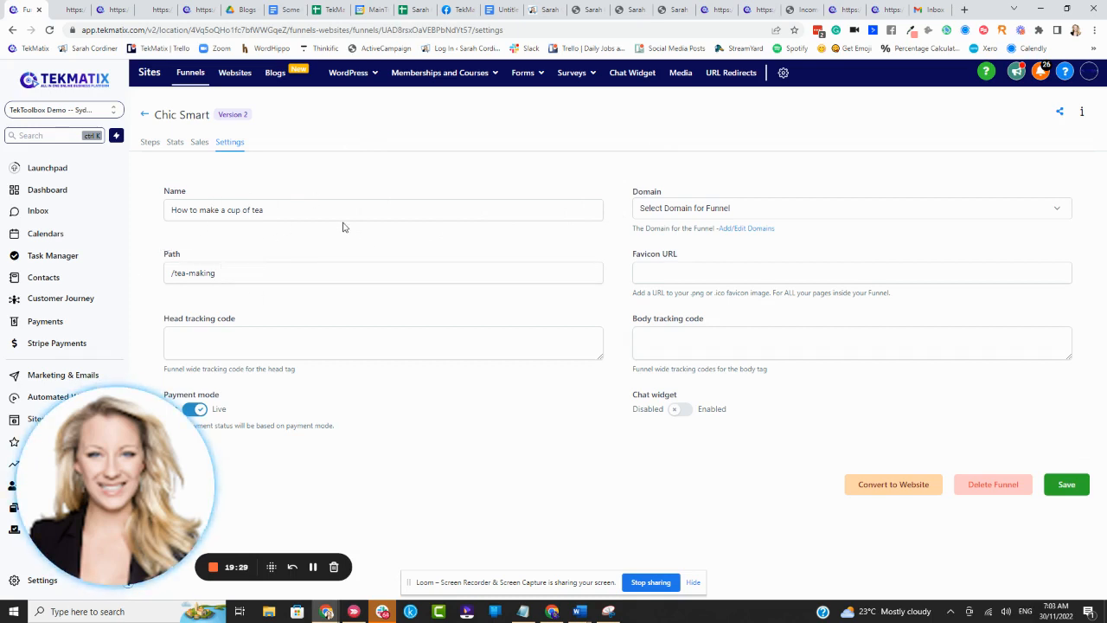
- Assign the learn.tekmatix.com domain to the funnel, enable its chat widget and save the settings
left_click(771, 217)
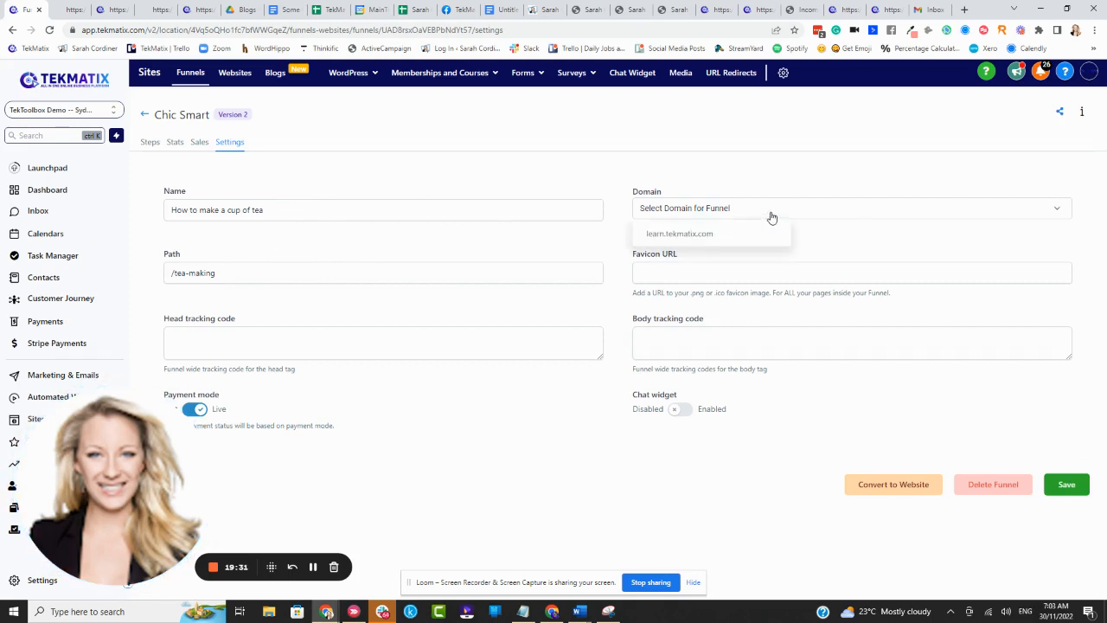
left_click(679, 235)
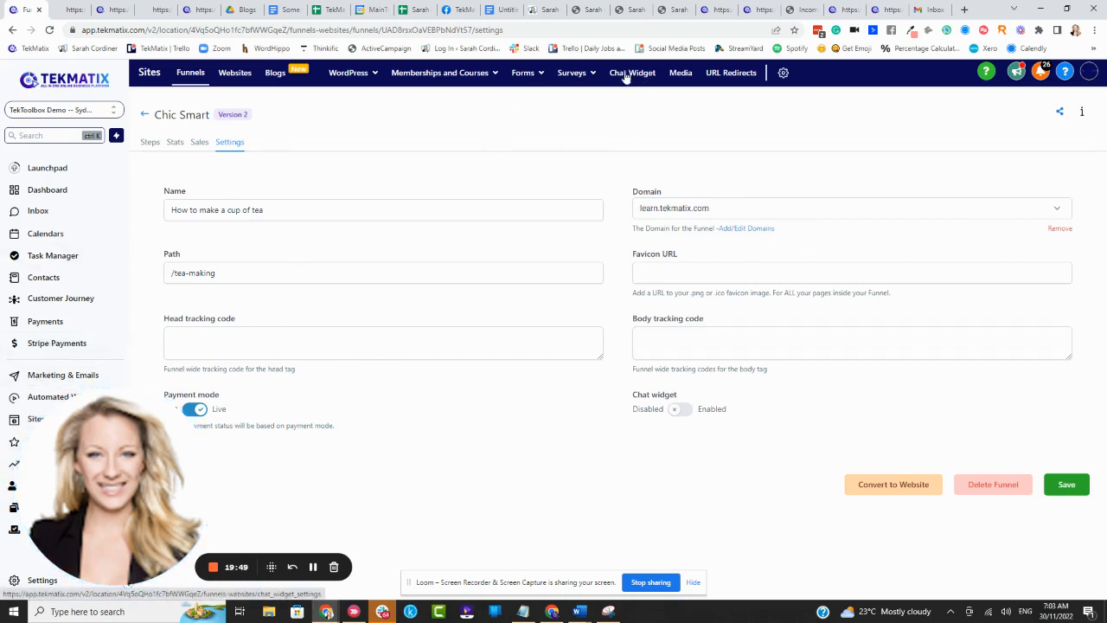
left_click(687, 412)
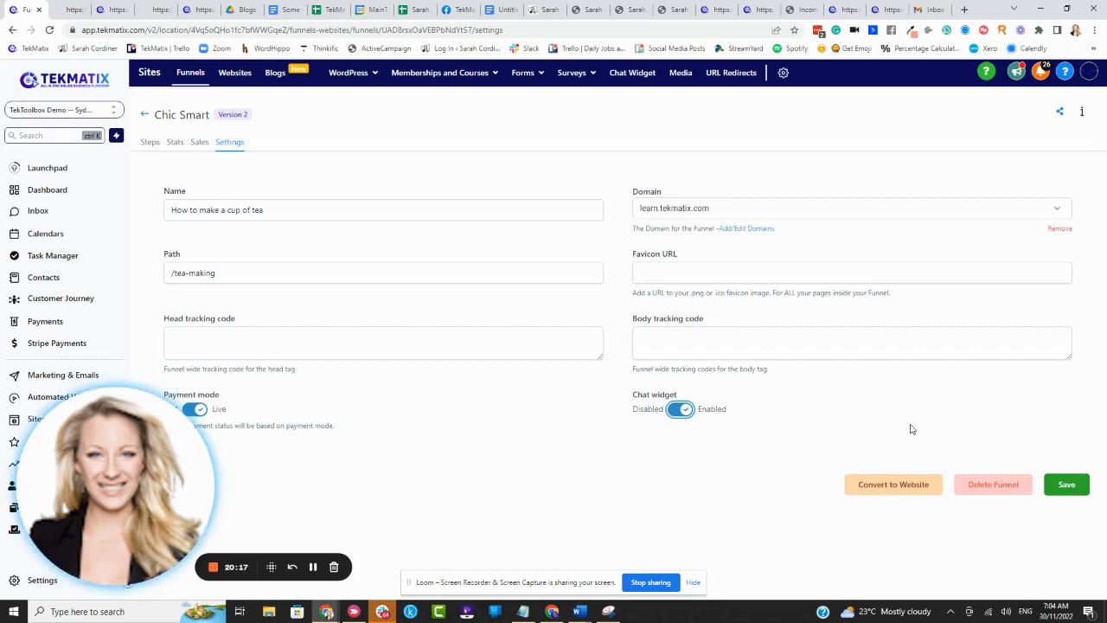
left_click(1051, 484)
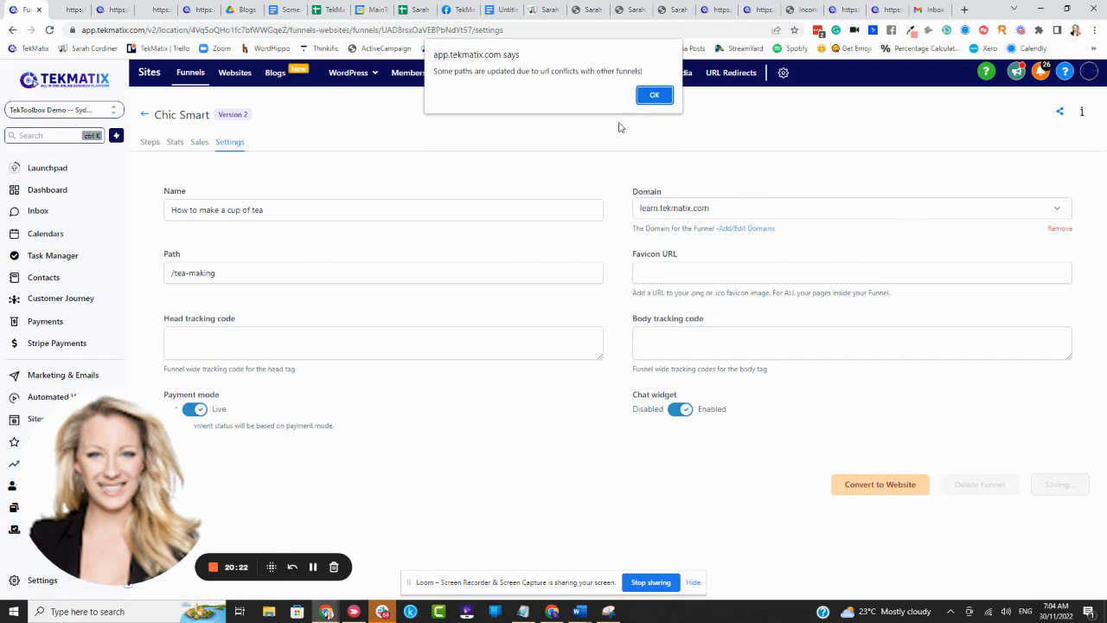
left_click(655, 94)
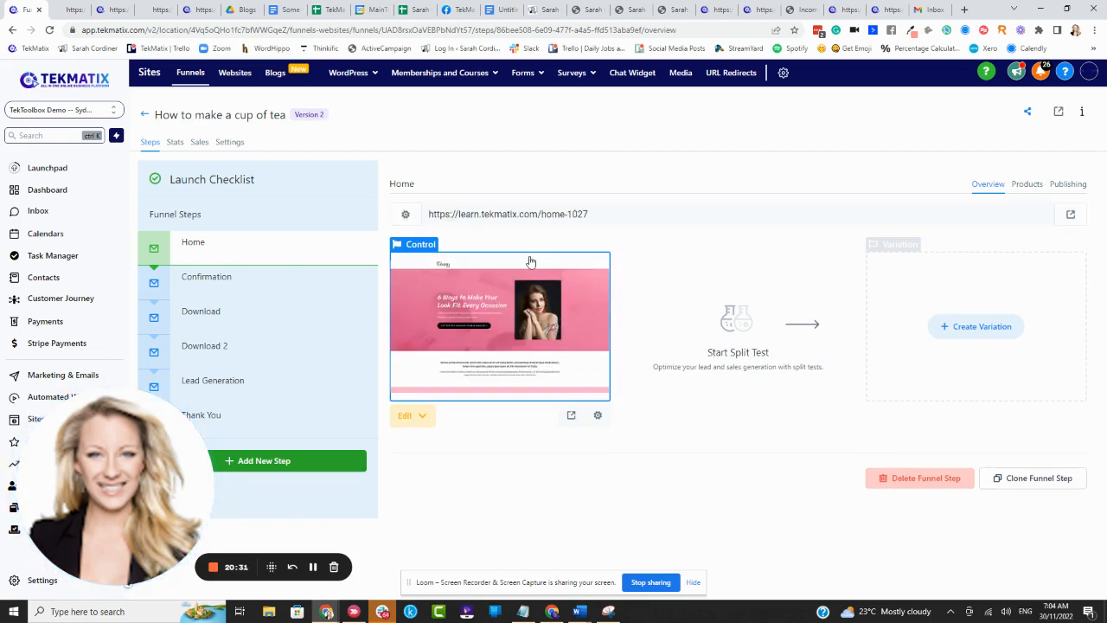
- View the live Home page, recheck the funnel's settings and return to the Home step's overview to examine its web address
left_click(571, 416)
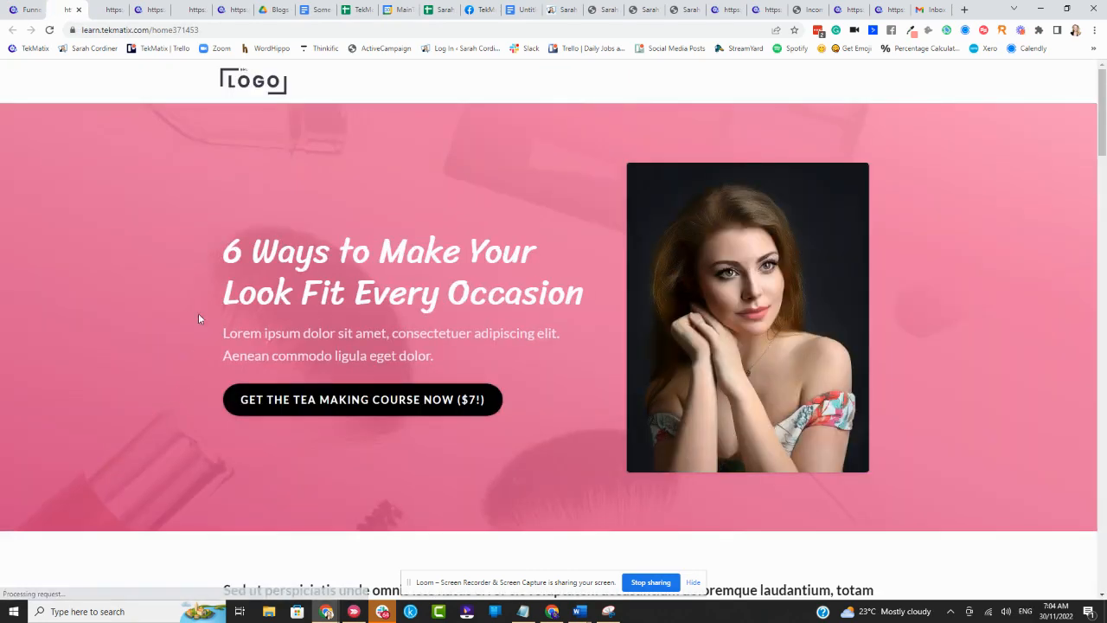
left_click(33, 9)
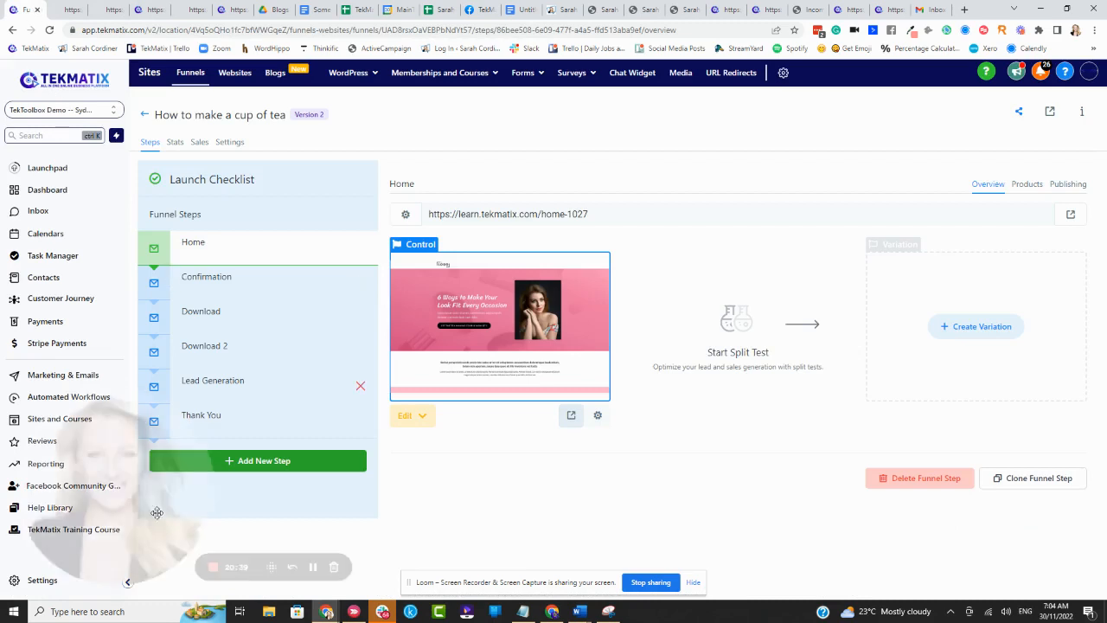
left_click(314, 567)
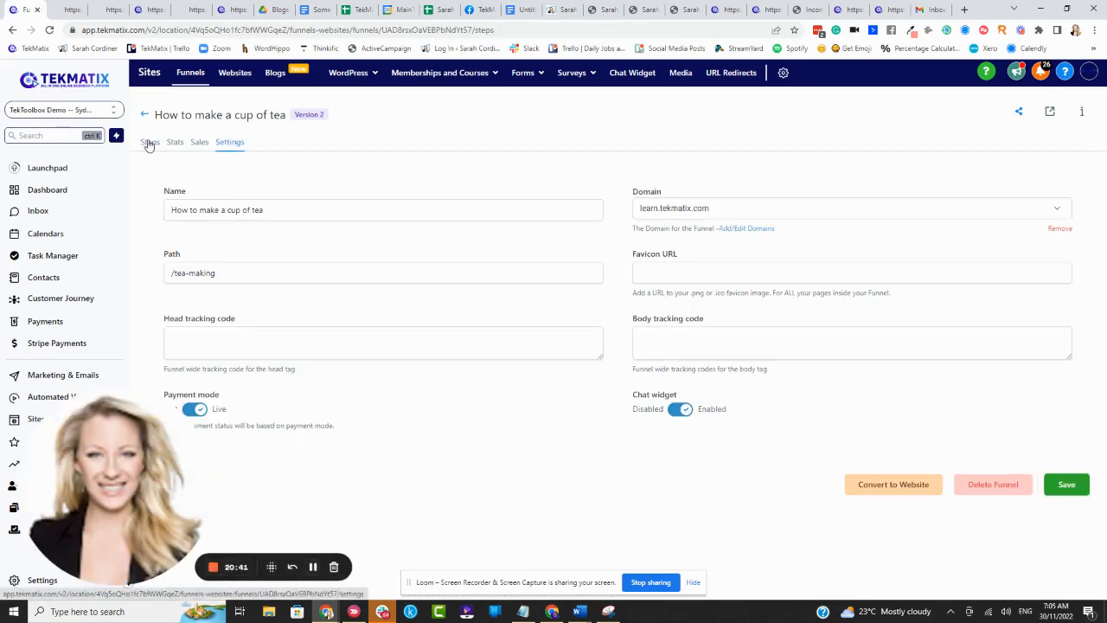
left_click(148, 143)
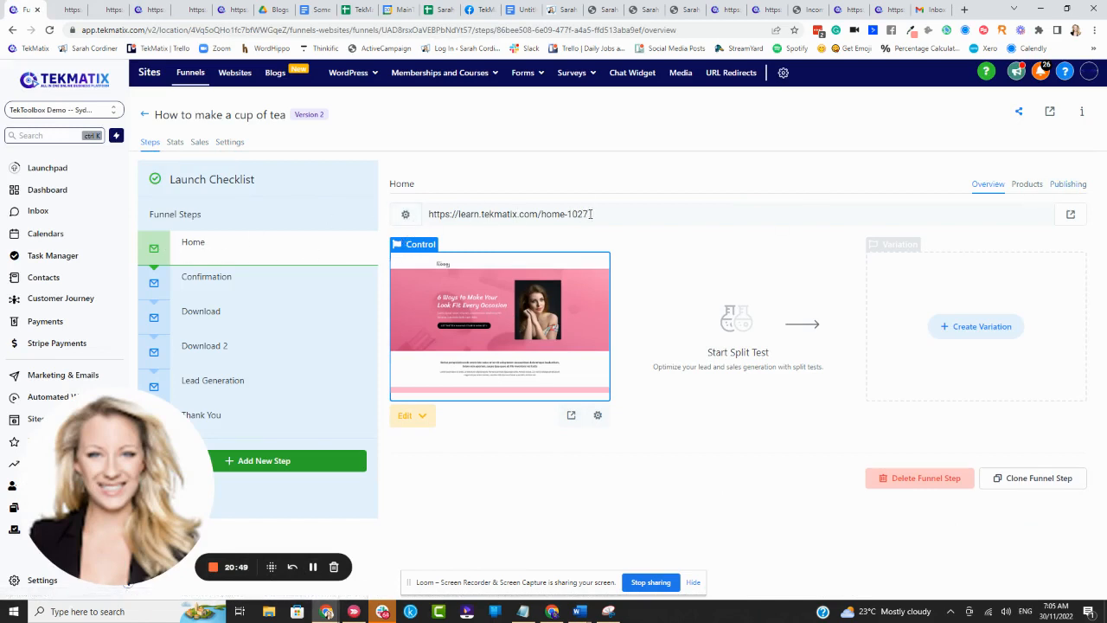
- Rename the Home step "How to make a cup of tea", set its path to /tea-making and update the step
triple_click(467, 215)
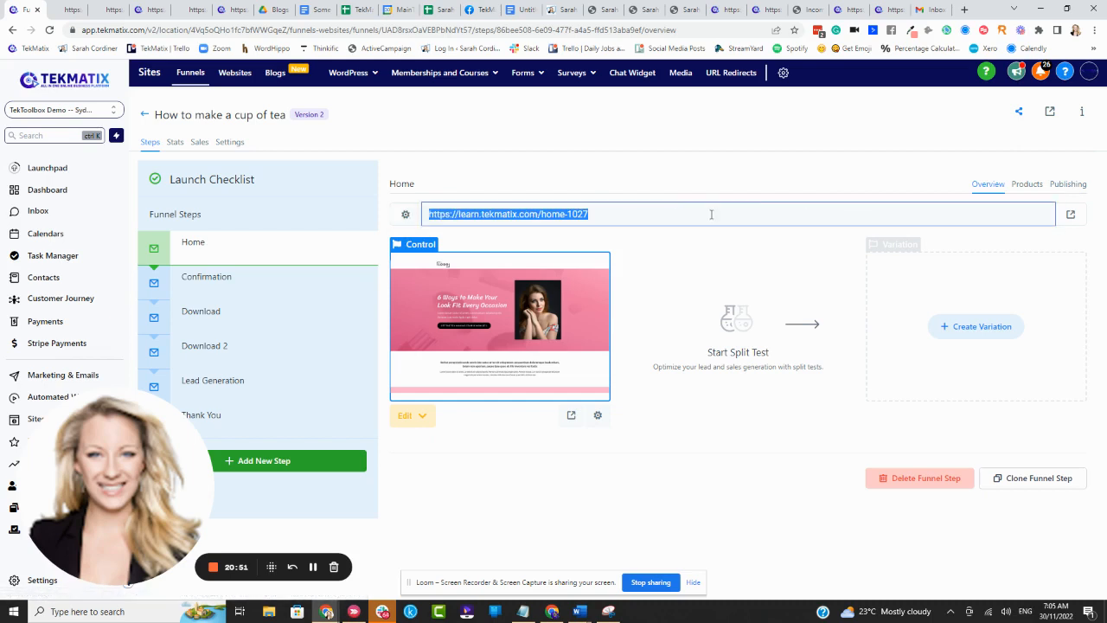
left_click(405, 215)
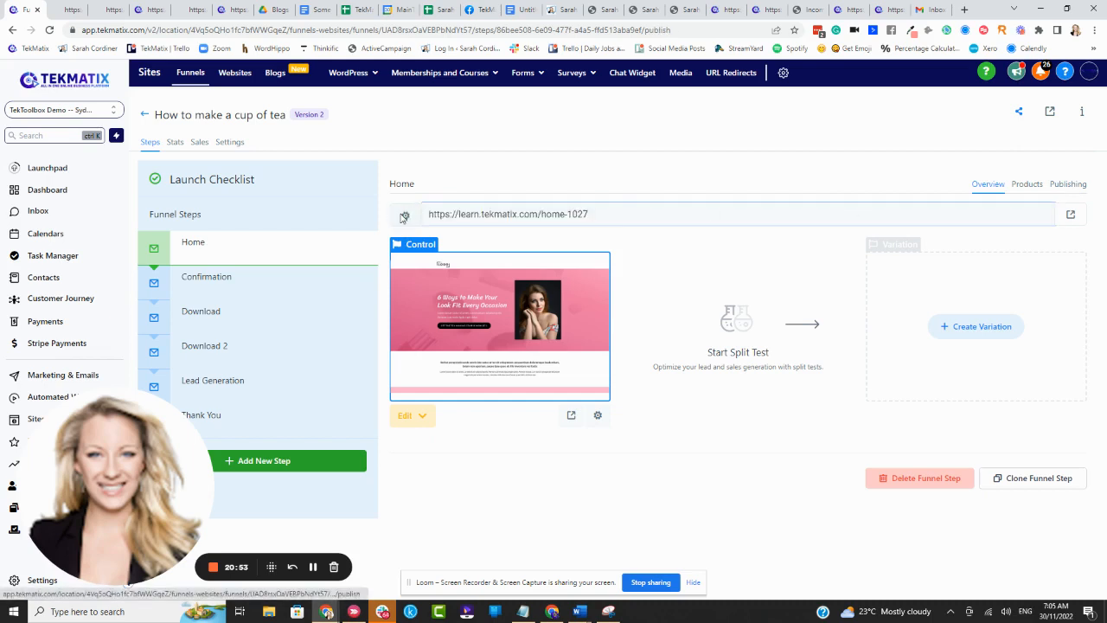
double_click(634, 239)
type("How to make a cup of tea")
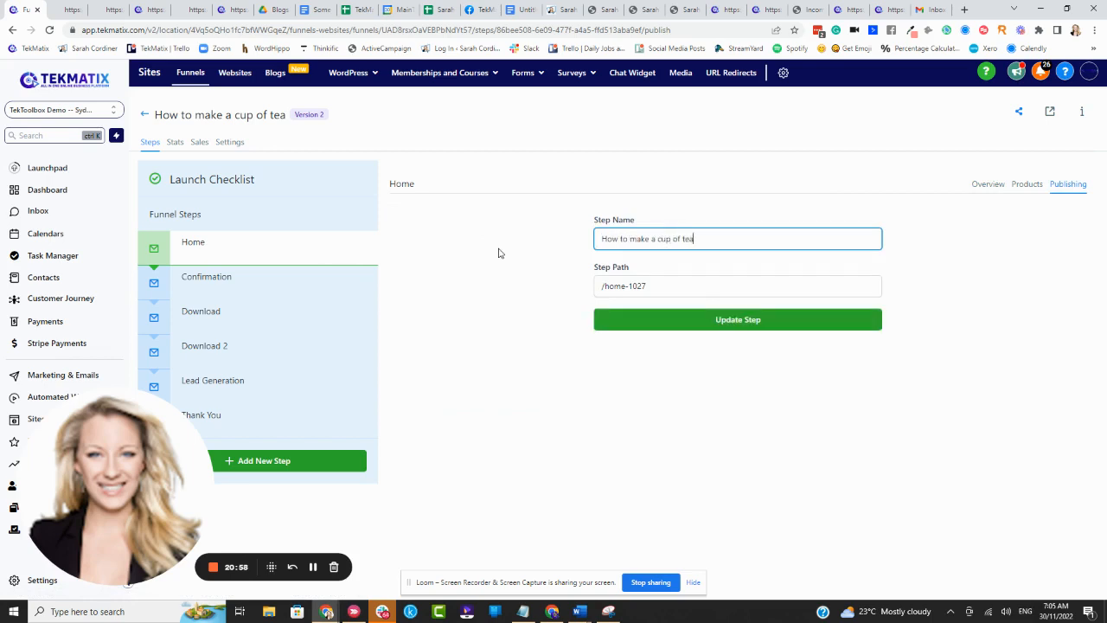
left_click_drag(649, 285, 608, 285)
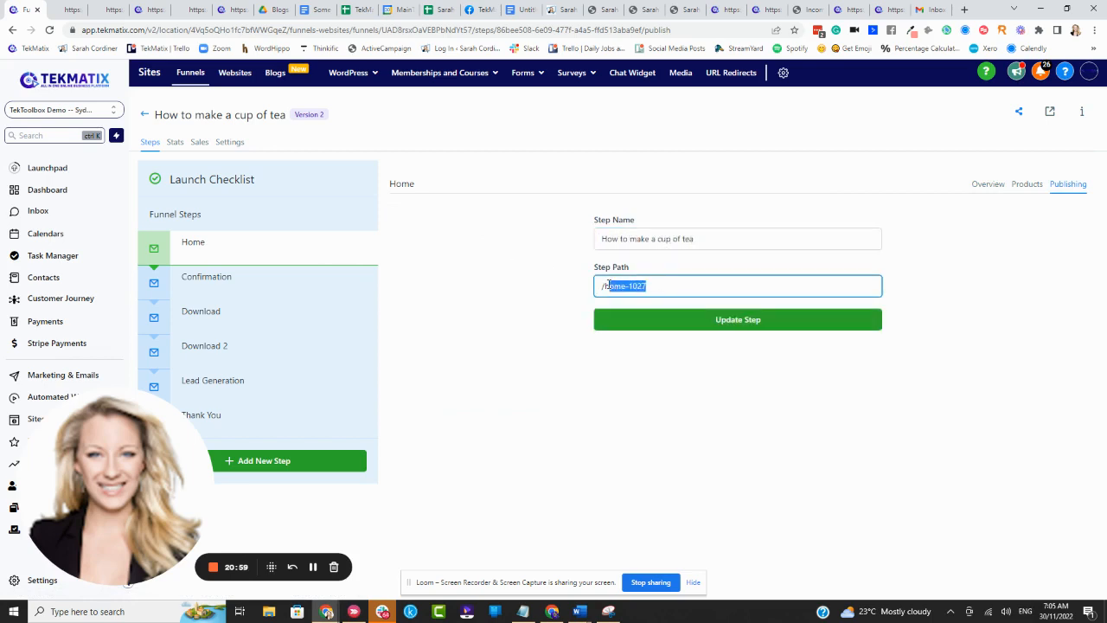
type("tea-making")
left_click(674, 312)
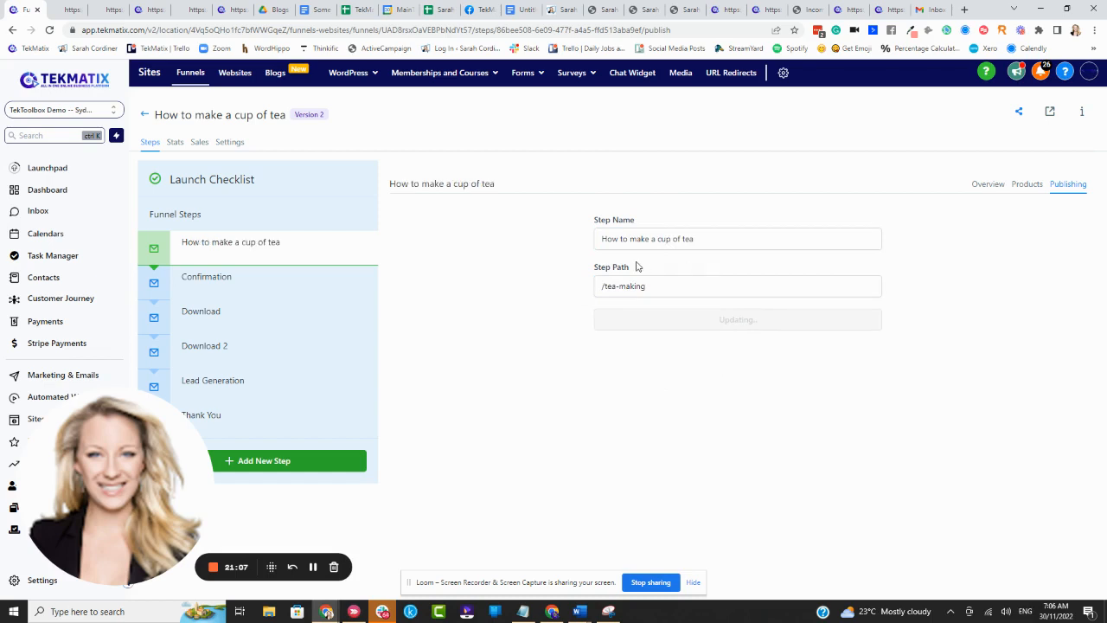
- View the live sales page from the step's overview and compare its web address with the step's address
left_click(992, 186)
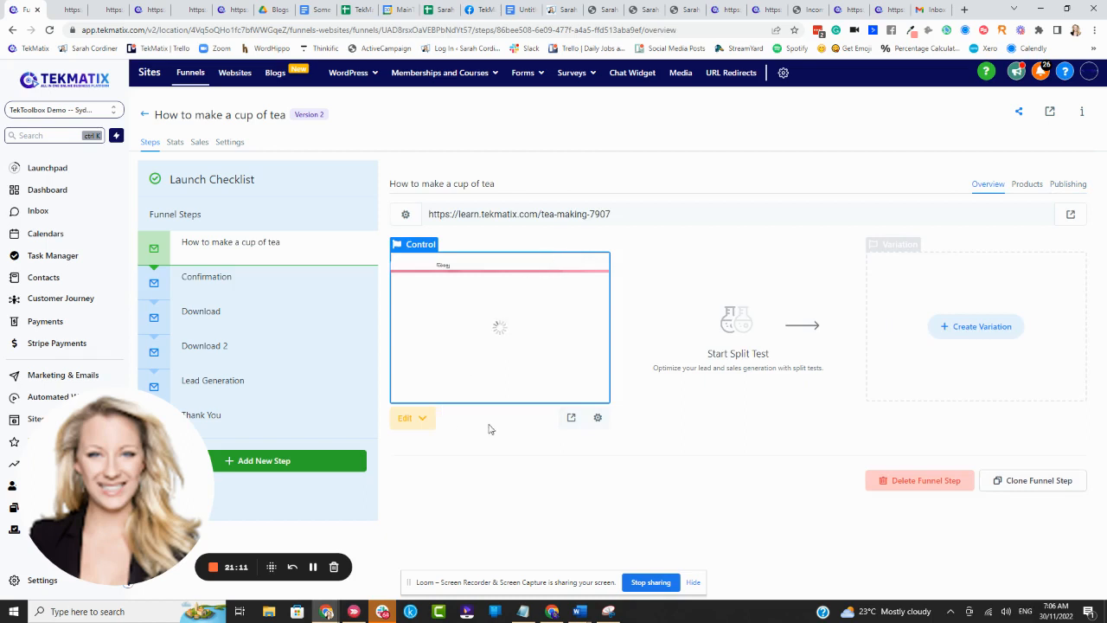
left_click(572, 421)
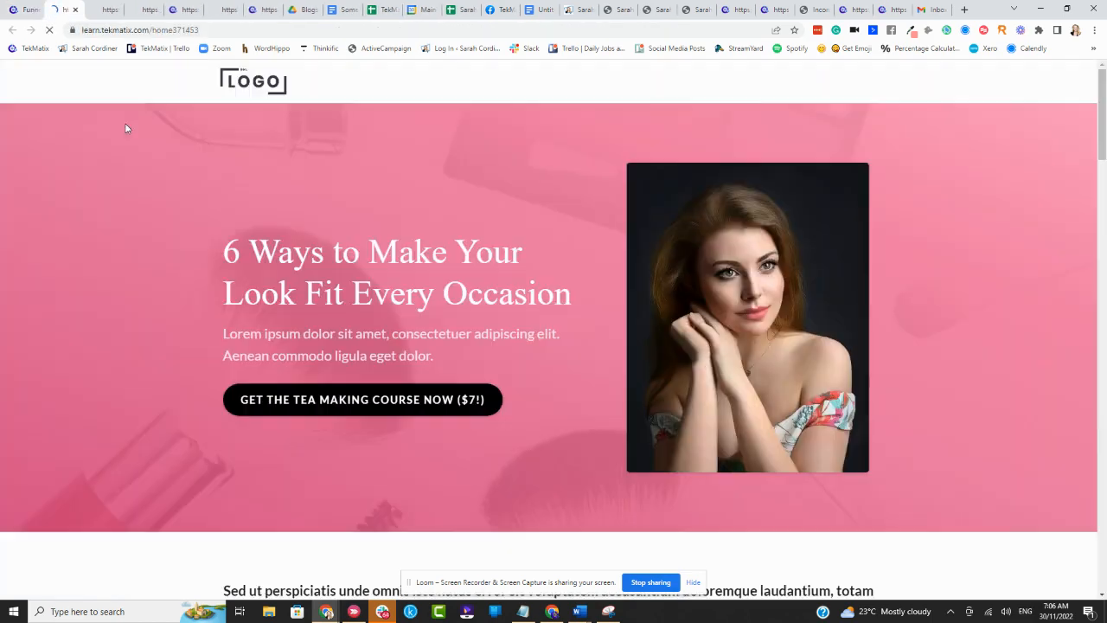
left_click(24, 9)
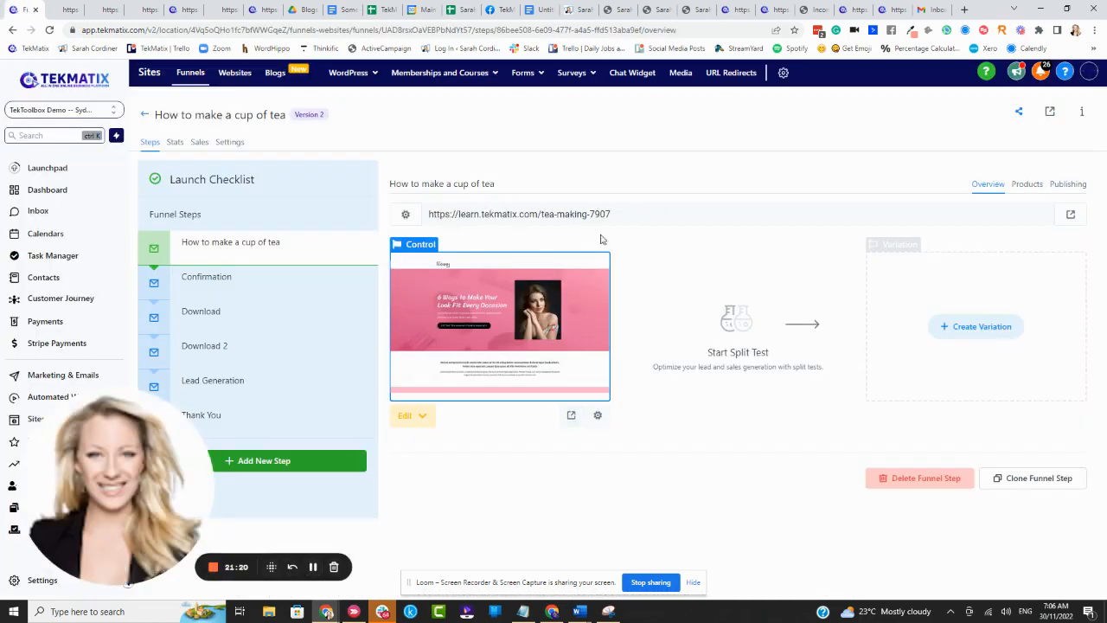
left_click_drag(630, 220, 376, 225)
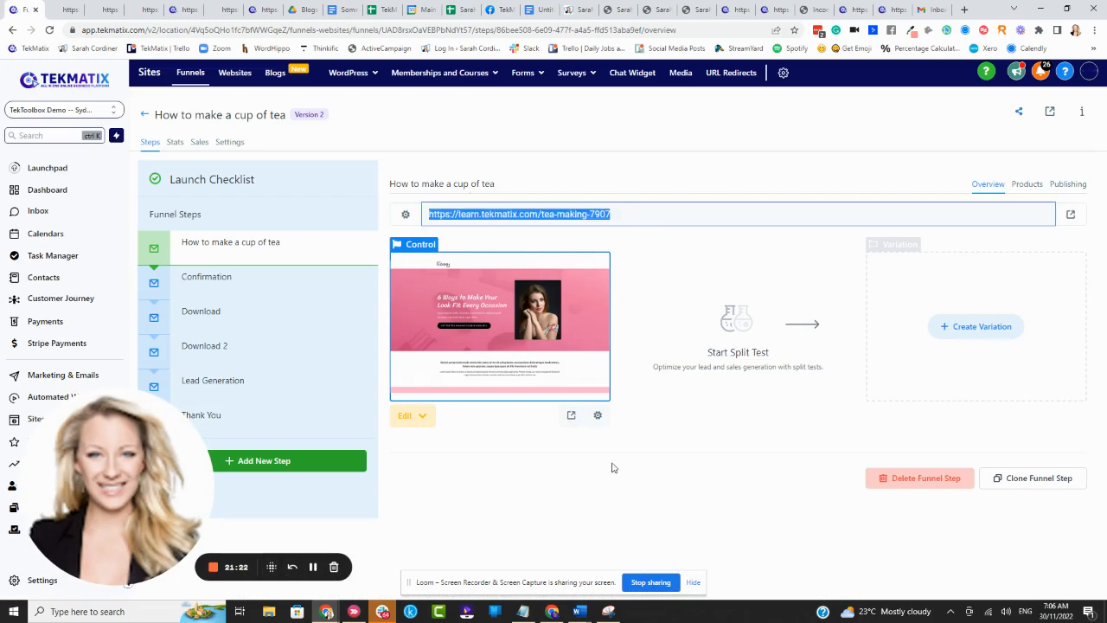
- Set the control page's path to /tea-making in its page settings and update the page
left_click(597, 417)
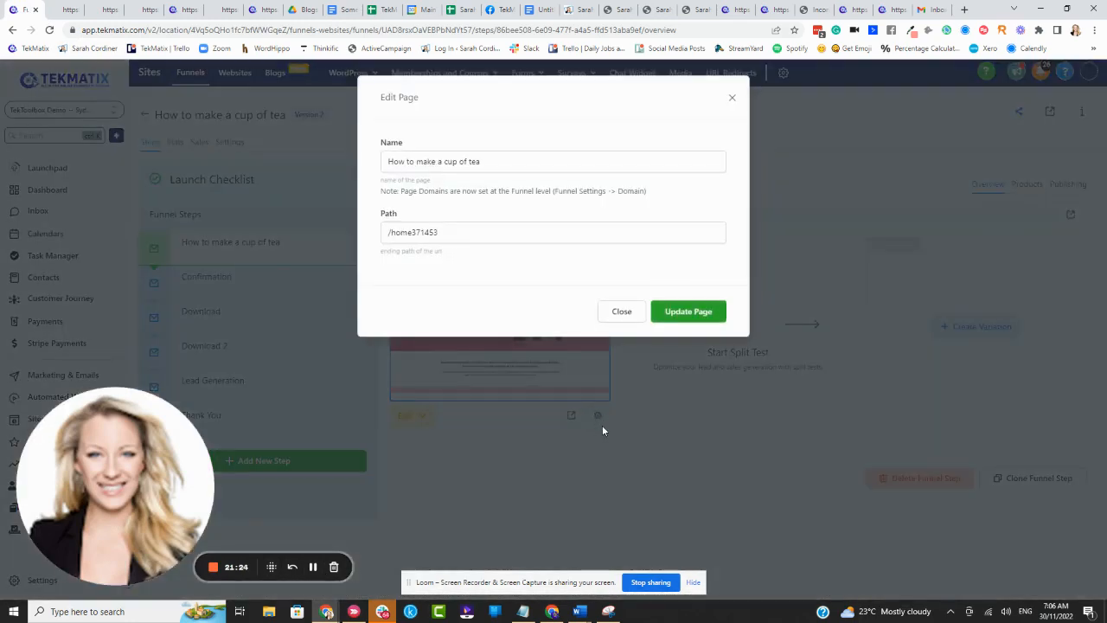
left_click_drag(465, 230, 383, 241)
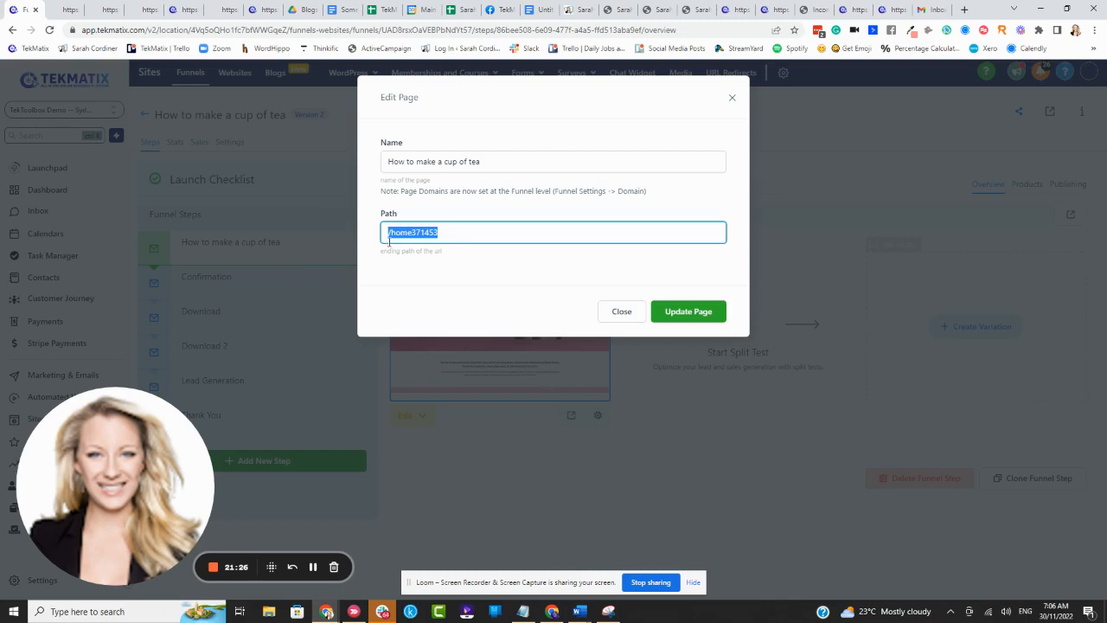
type("/tea-making")
left_click(671, 315)
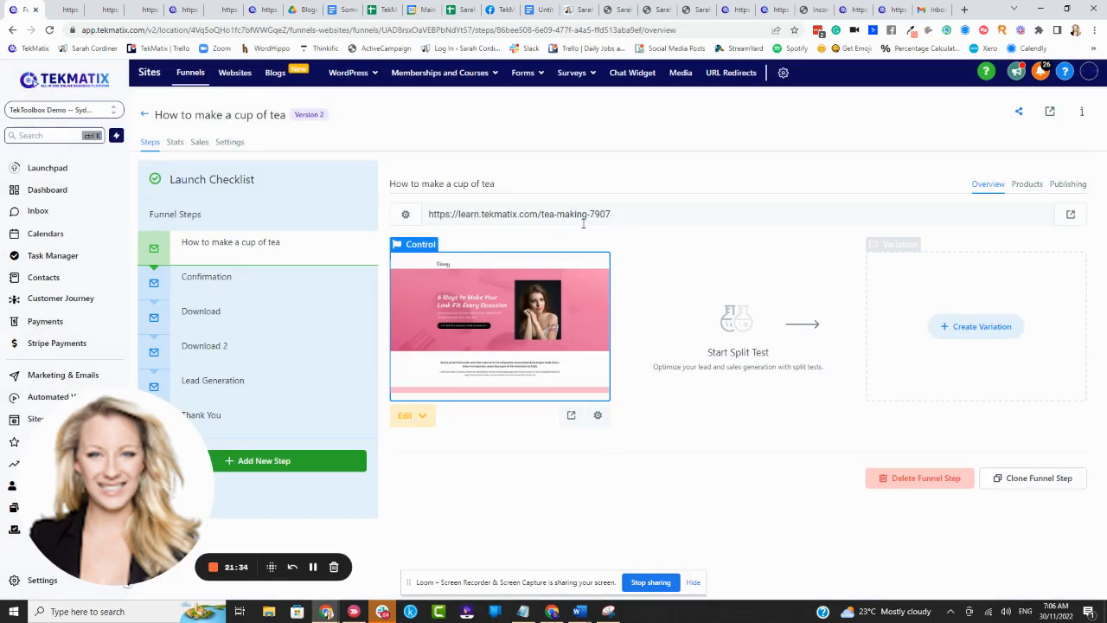
- Check the sales step's products and permanently delete the Confirmation step, confirming with DELETE
left_click(1027, 184)
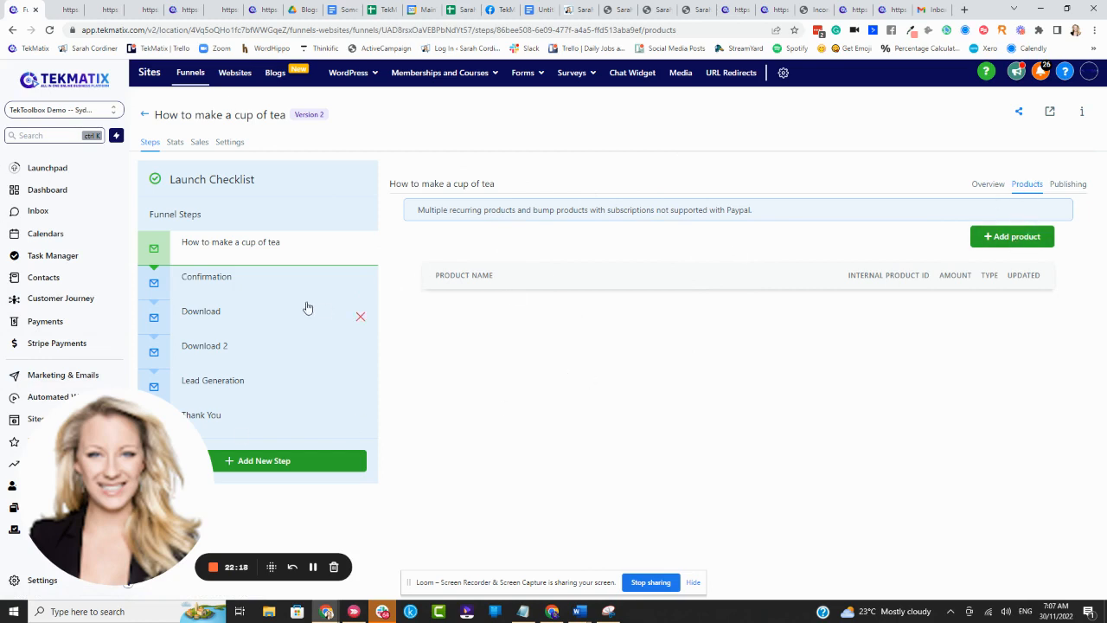
left_click(358, 285)
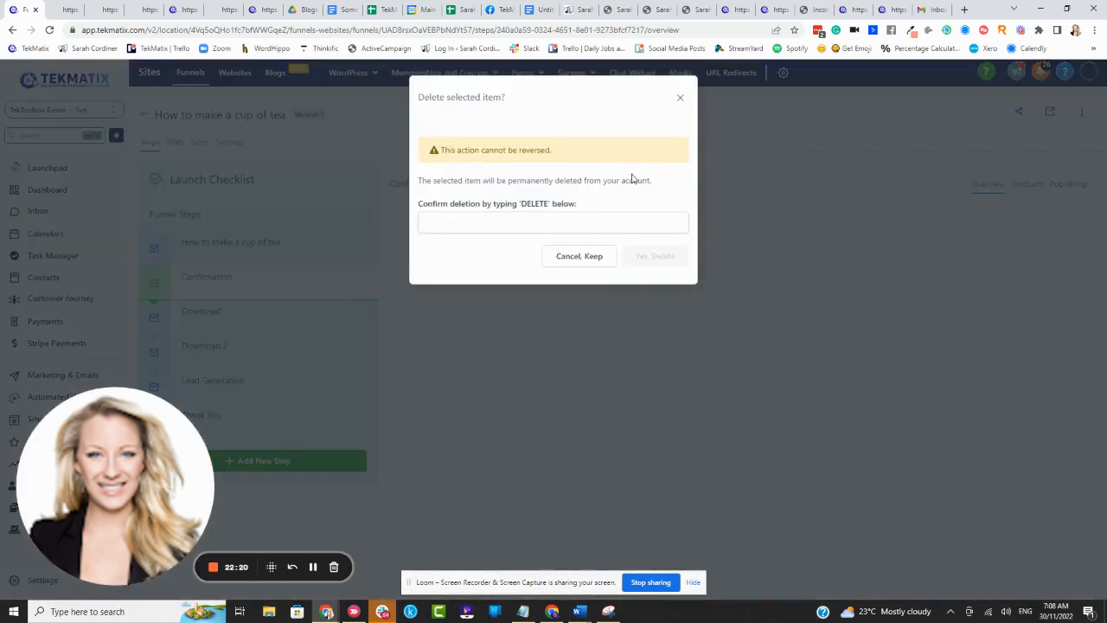
left_click(571, 221)
type("DE")
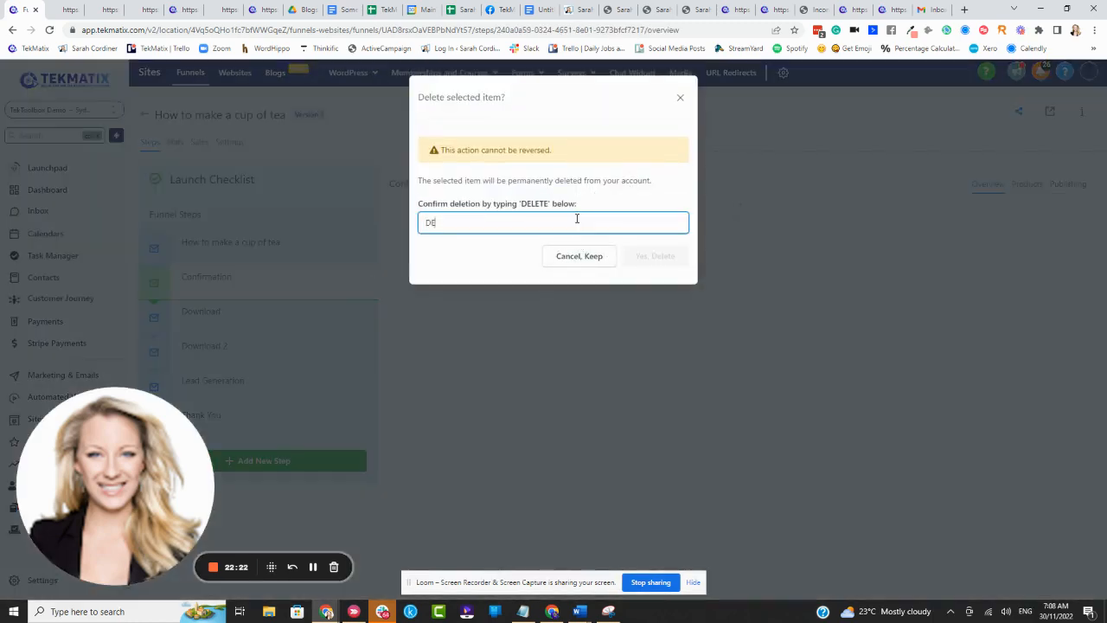
type("LETE")
left_click(640, 256)
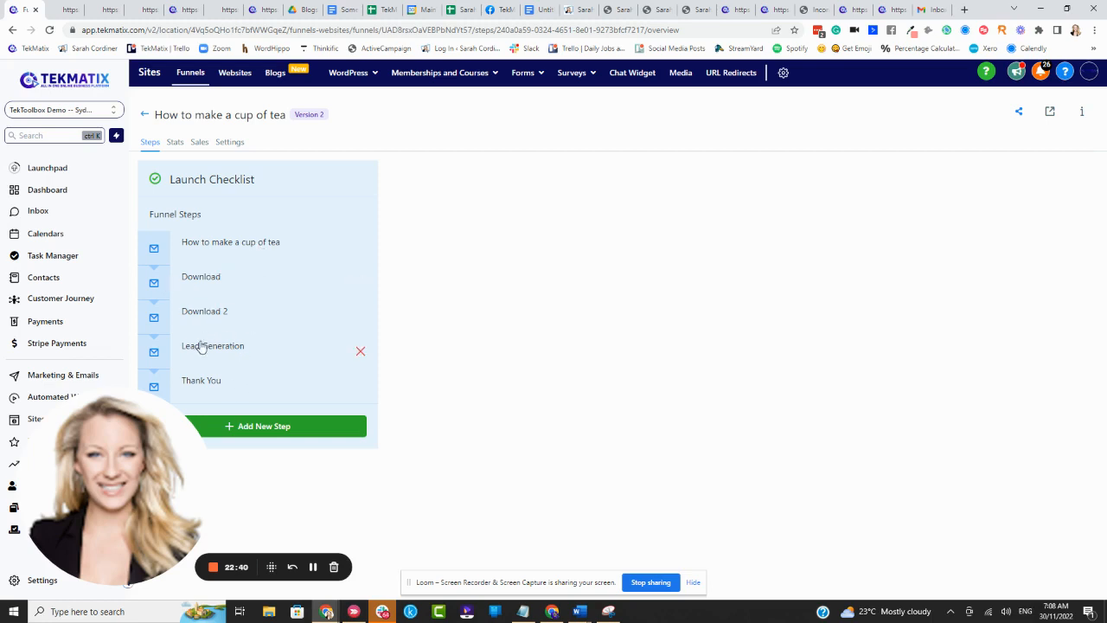
- Review the Download 2 step's products and overview, and examine the Lead Generation step's overview
left_click(226, 326)
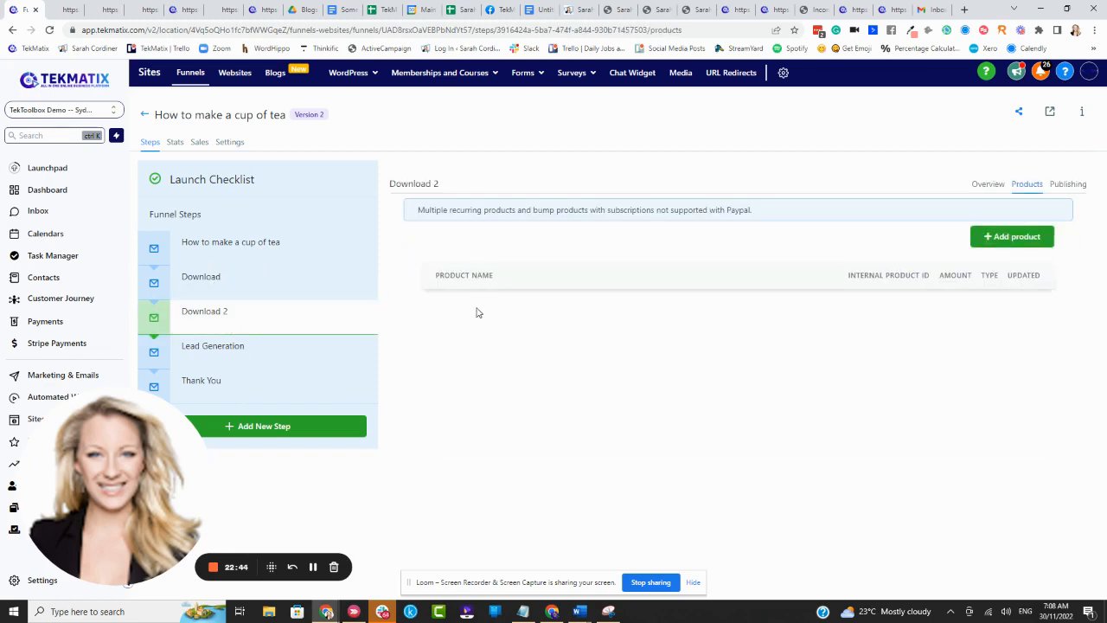
left_click(979, 185)
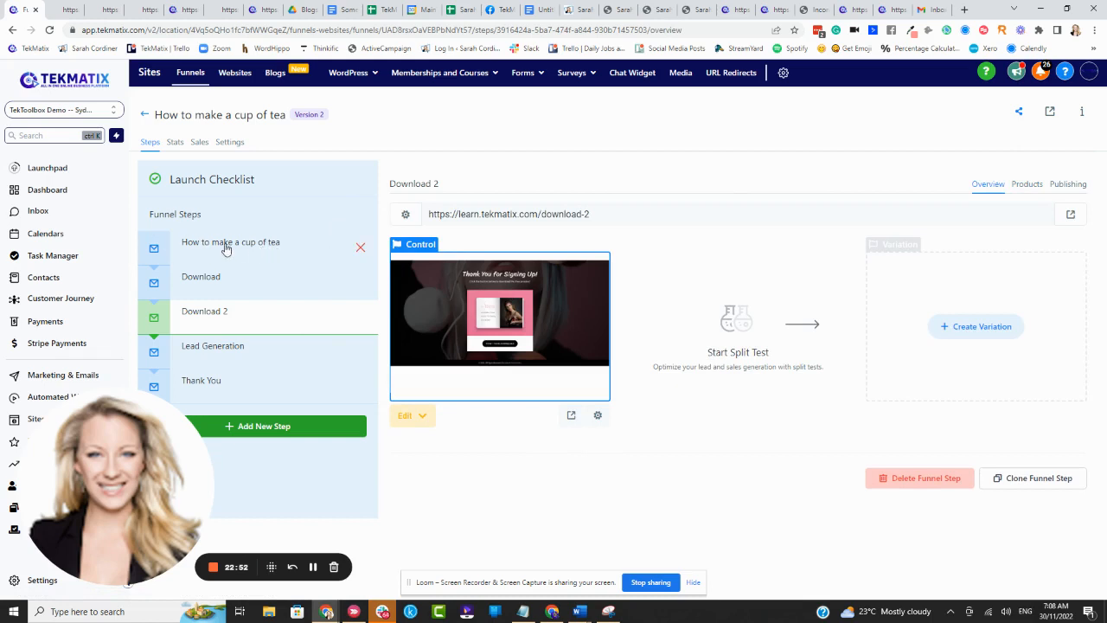
left_click(216, 348)
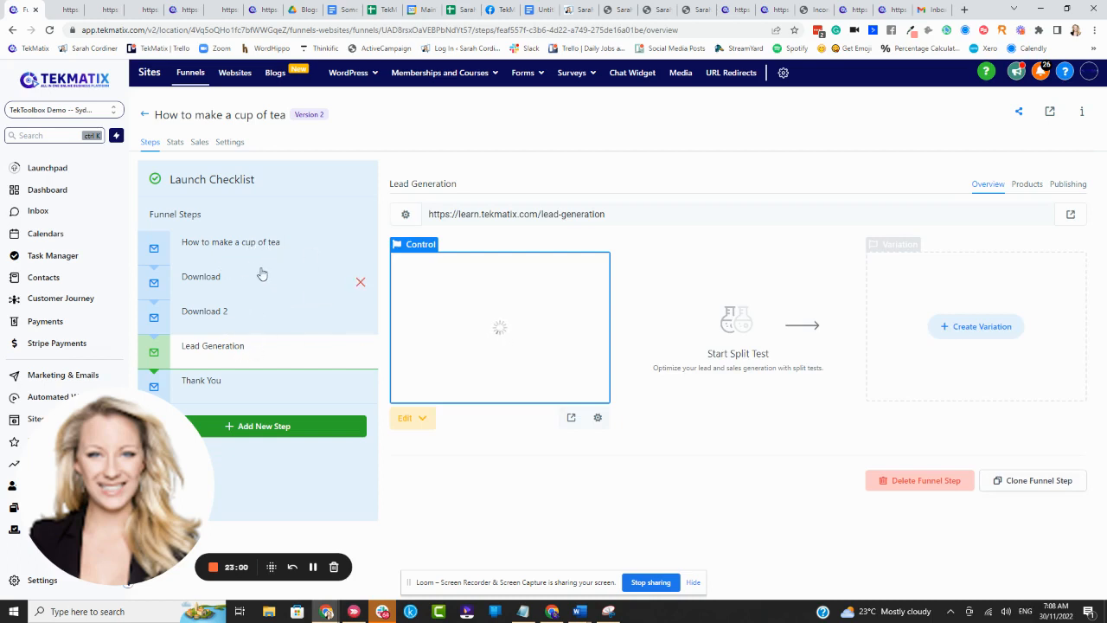
- Return to the Beauty Salon folder's funnel list, examine the tea funnel's available actions and reopen that funnel
left_click(145, 117)
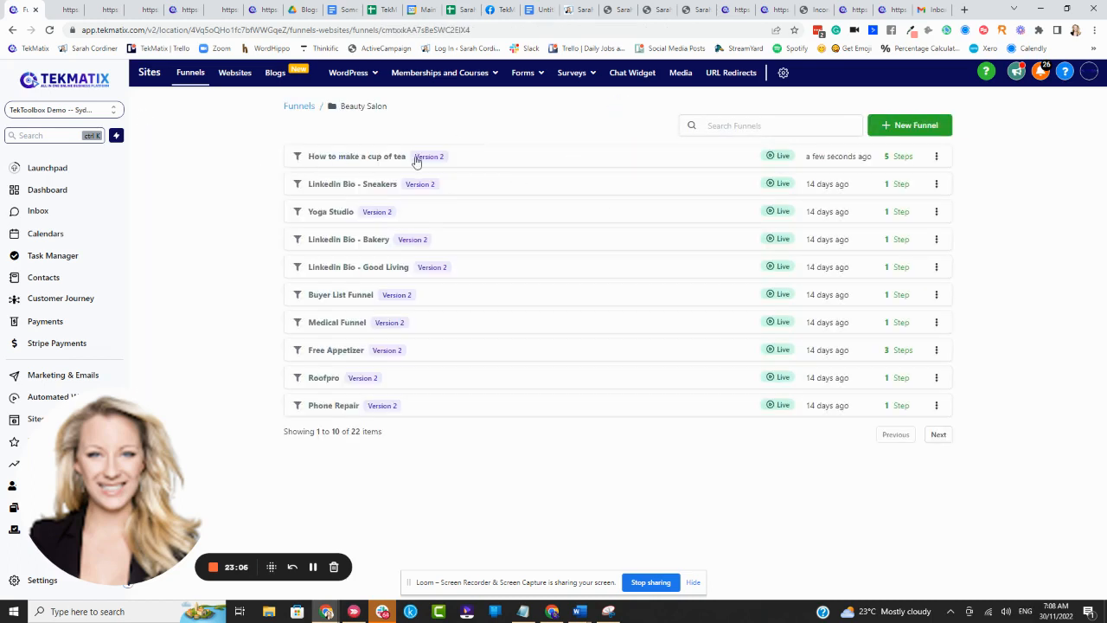
left_click(936, 157)
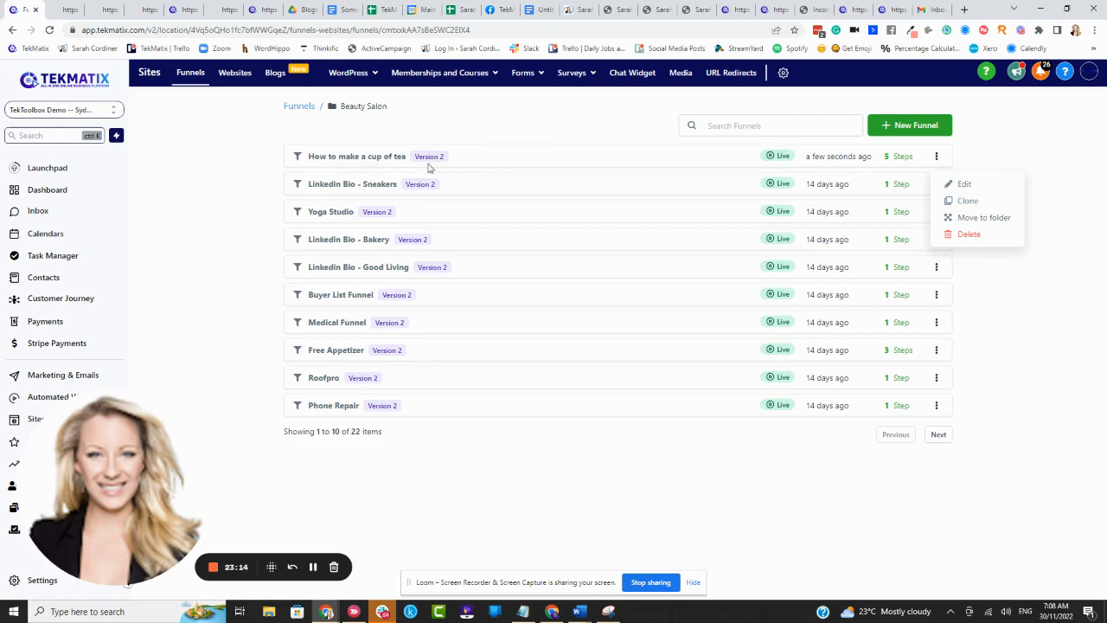
left_click(372, 158)
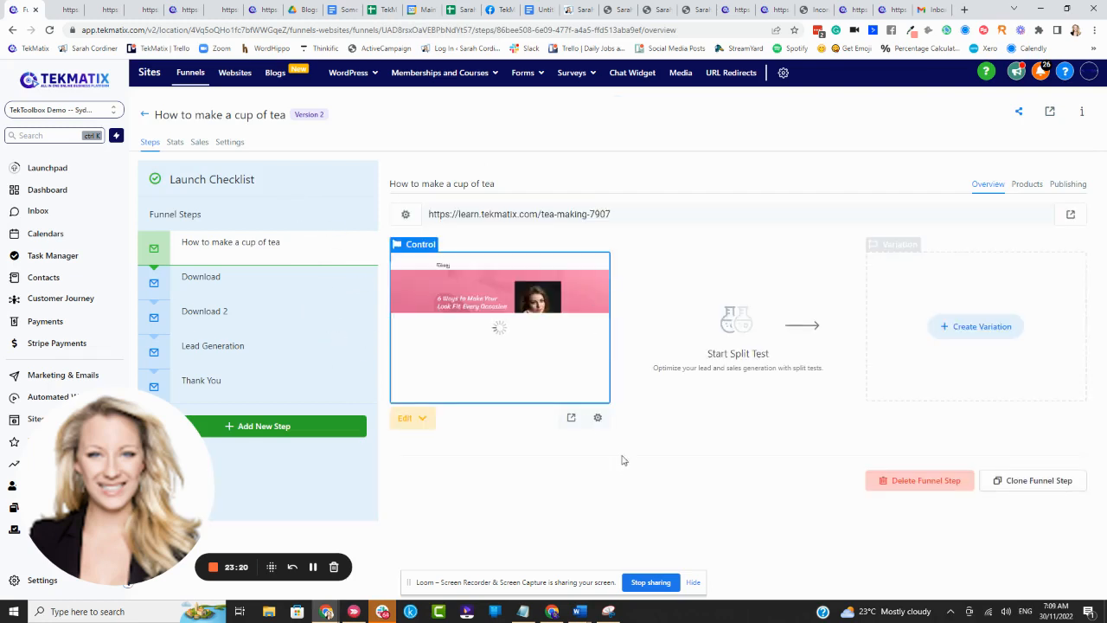
- View the live tea-making sales page, checking its web address and looking through its content
left_click(571, 417)
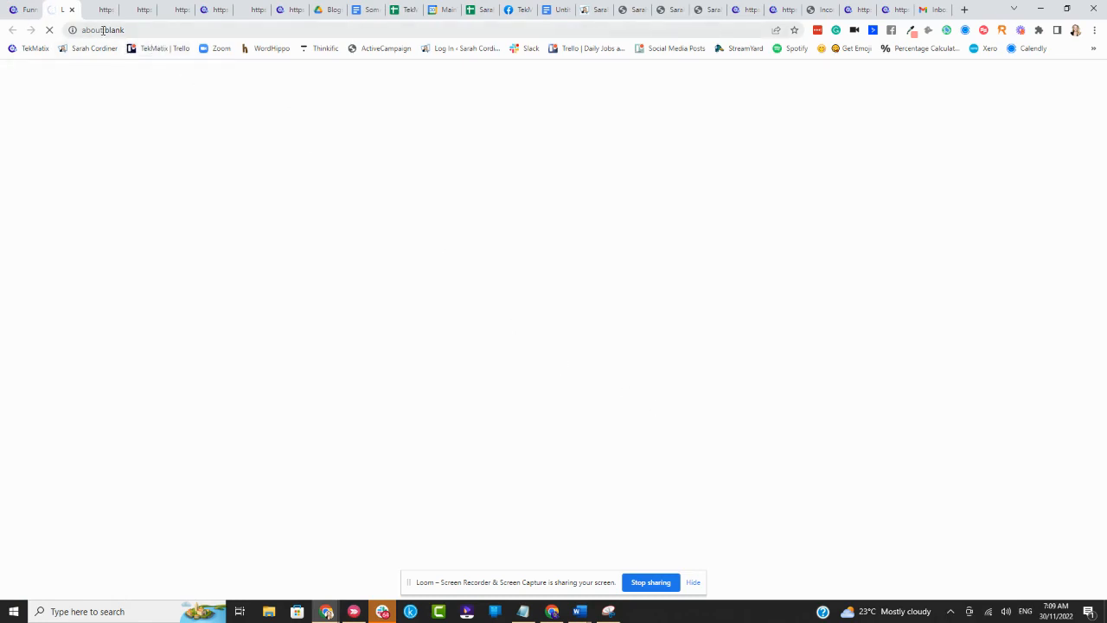
left_click(202, 29)
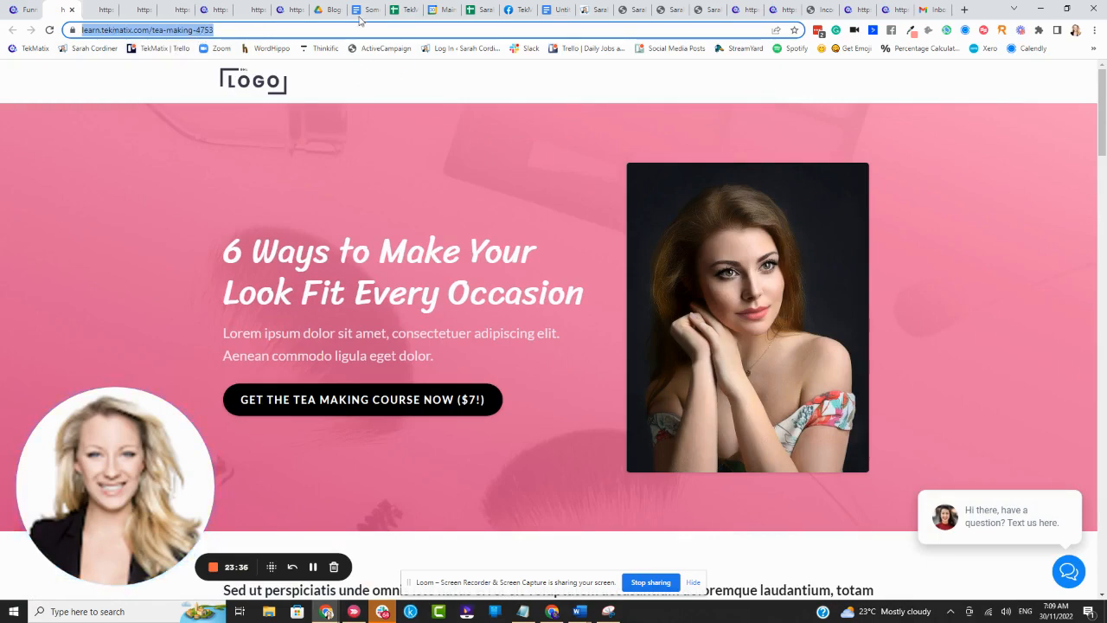
scroll(407, 373, "down", 4)
scroll(414, 364, "down", 3)
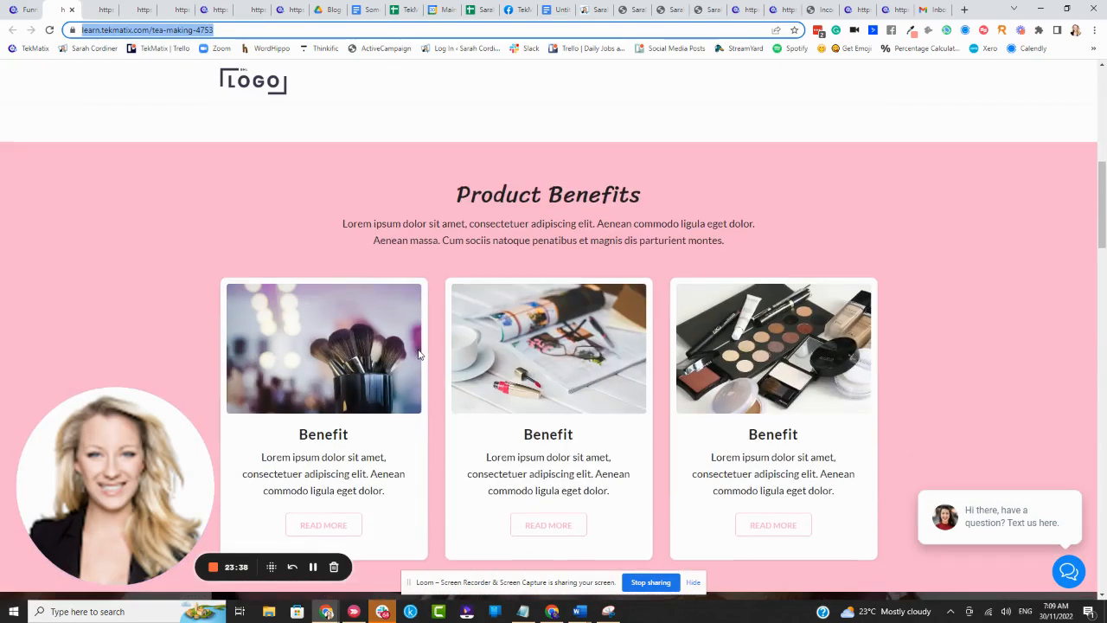
scroll(419, 353, "up", 7)
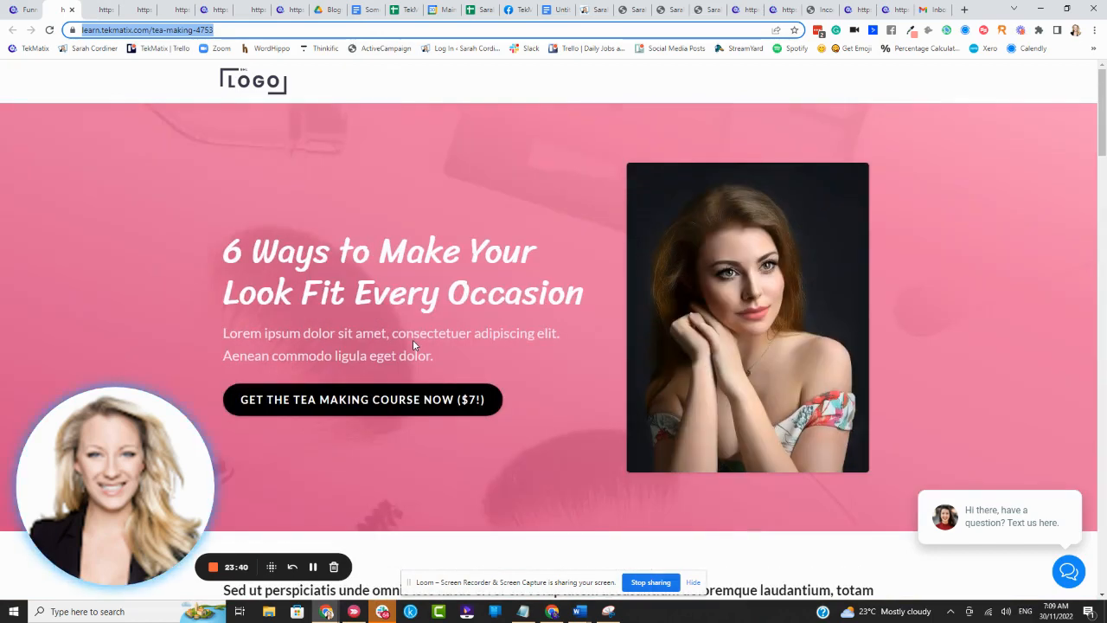